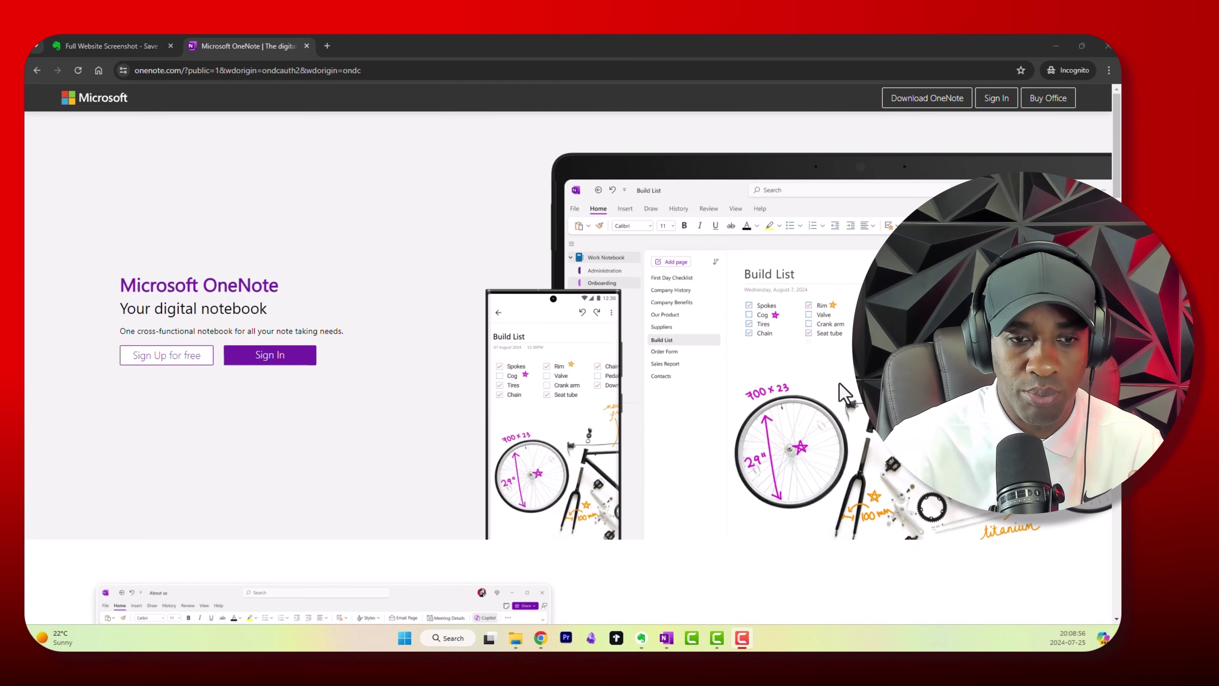
Look through the OneNote product page, covering the Copilot, sketching, sharing, voice transcription and education sections
scroll(840, 382, "down", 5)
scroll(841, 393, "down", 2)
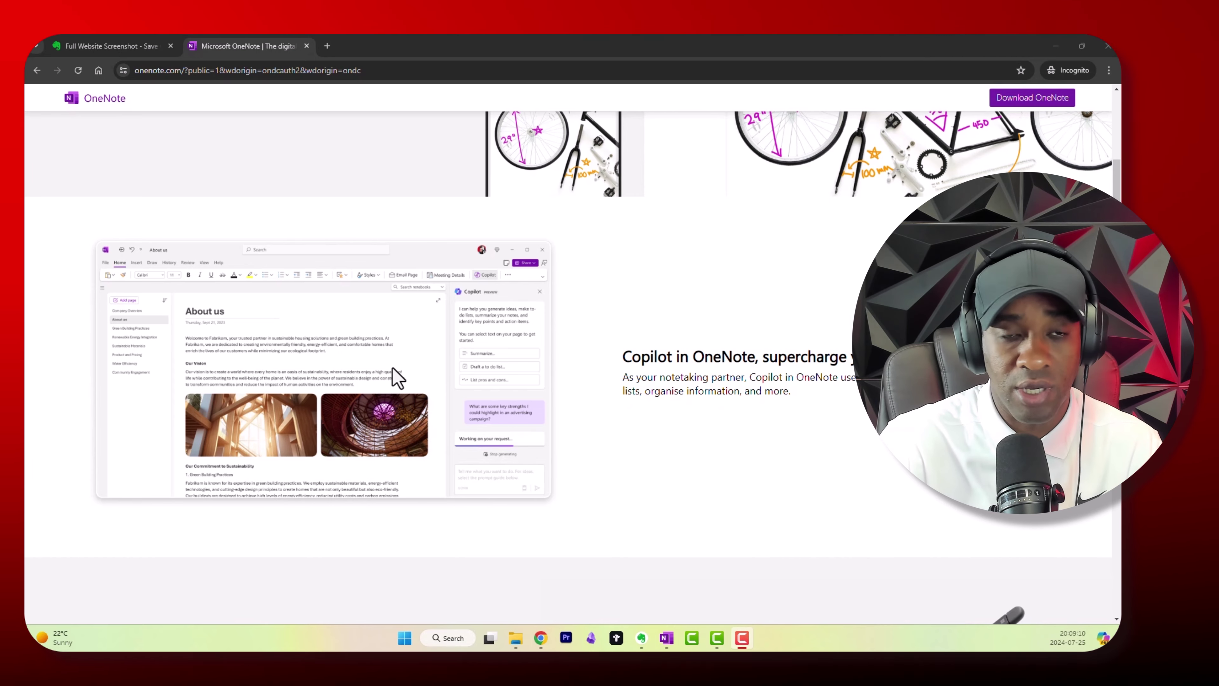
scroll(454, 388, "up", 5)
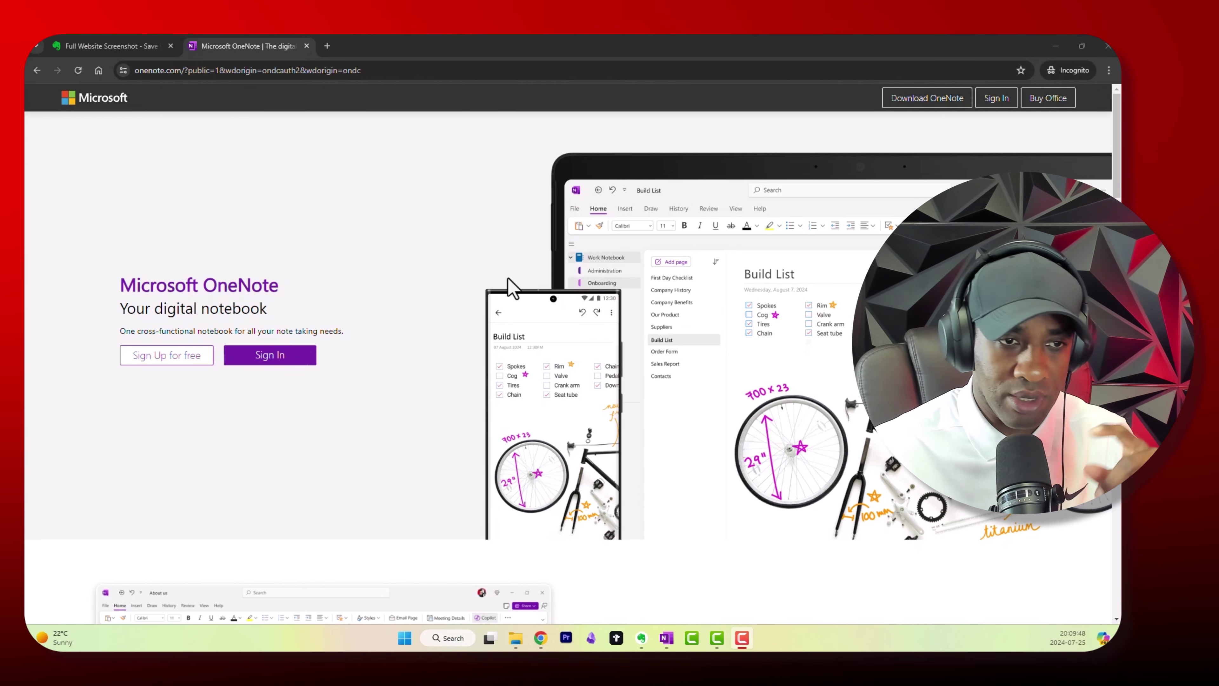
scroll(660, 423, "down", 4)
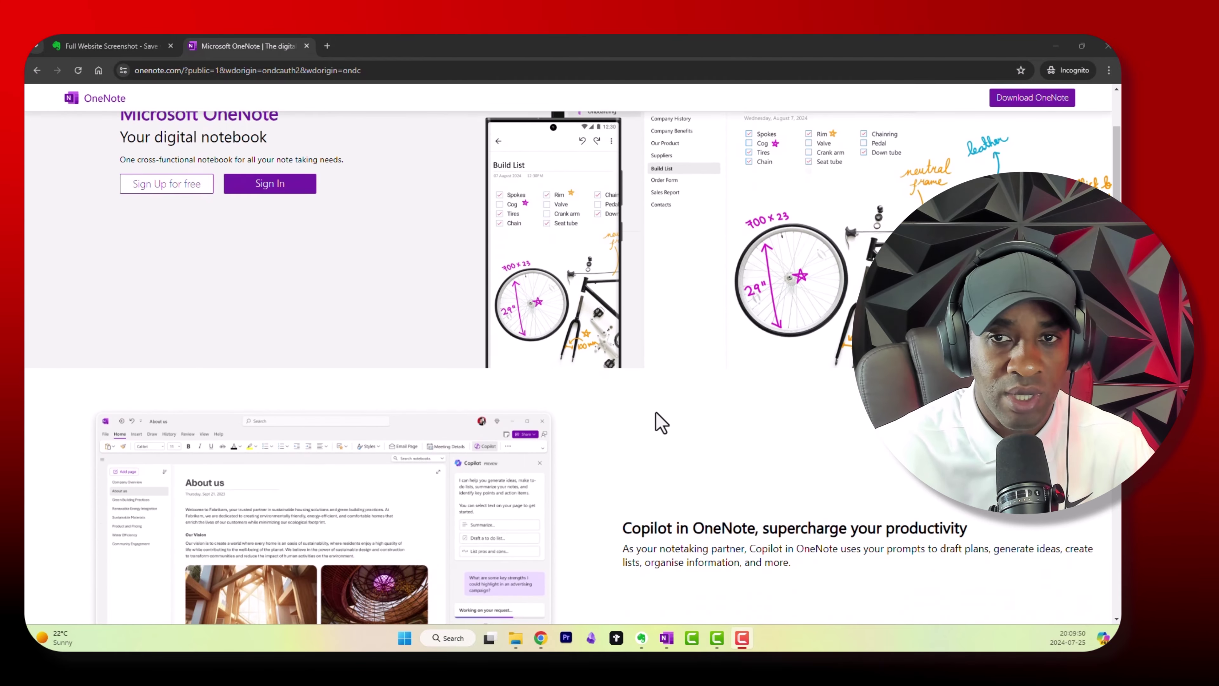
scroll(797, 250, "up", 3)
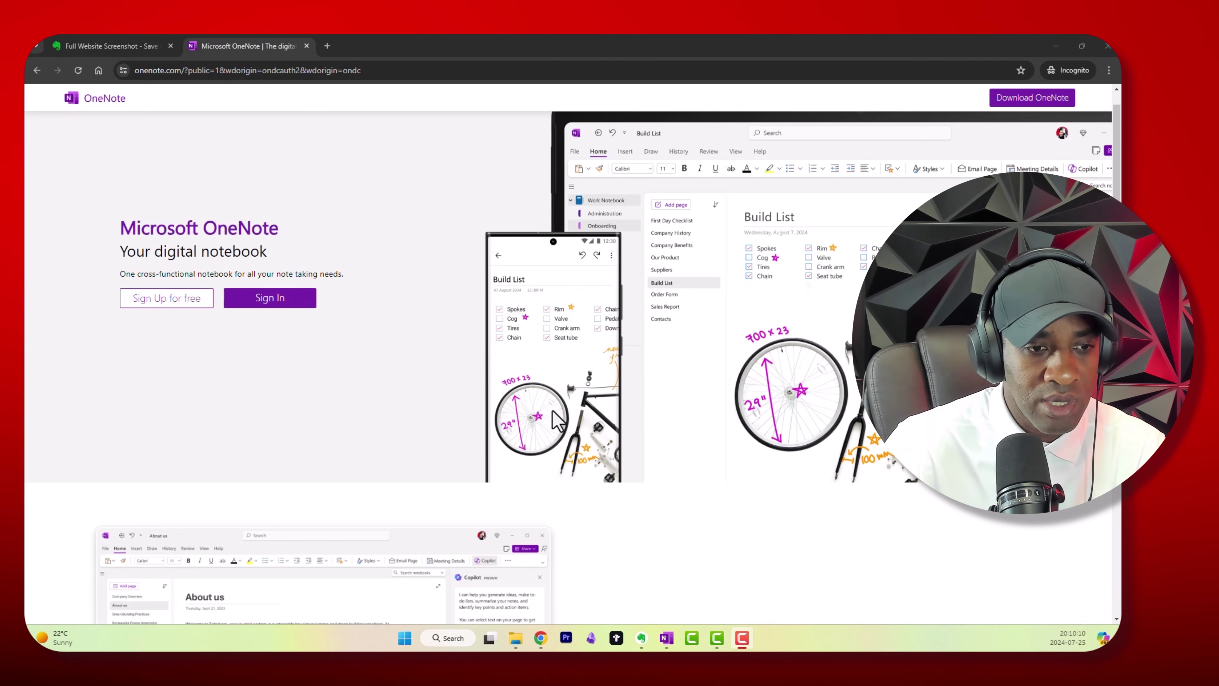
scroll(552, 418, "down", 10)
scroll(551, 411, "up", 2)
scroll(551, 411, "down", 1)
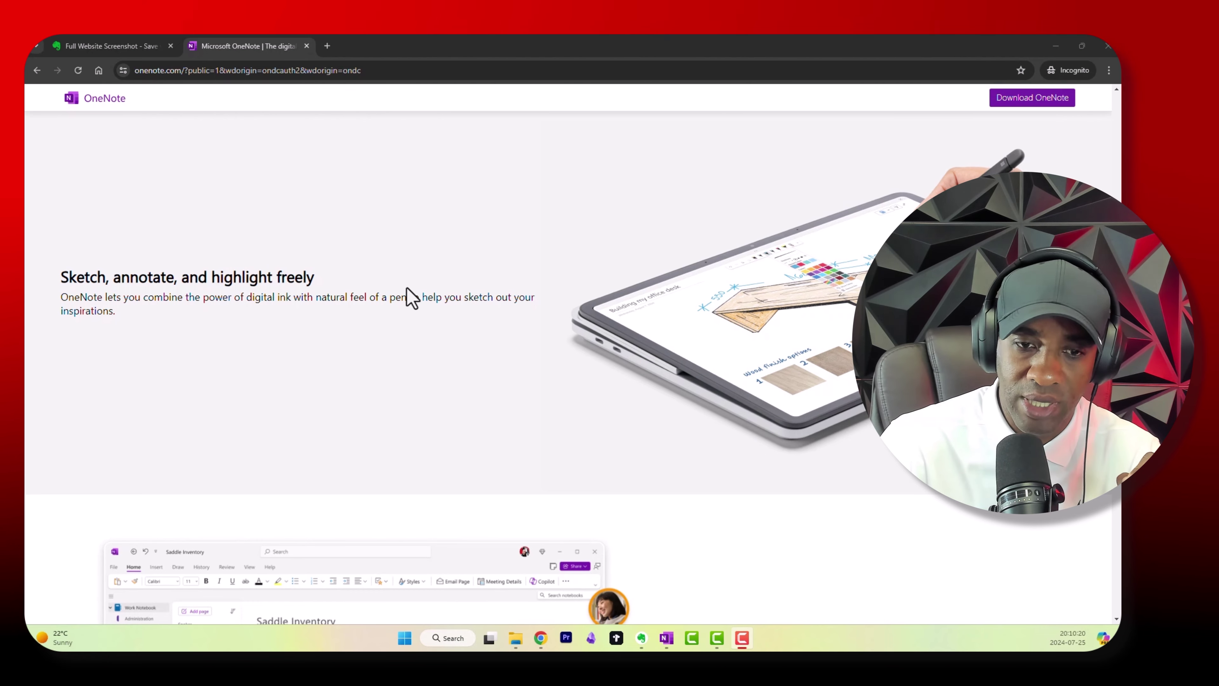
scroll(407, 289, "down", 5)
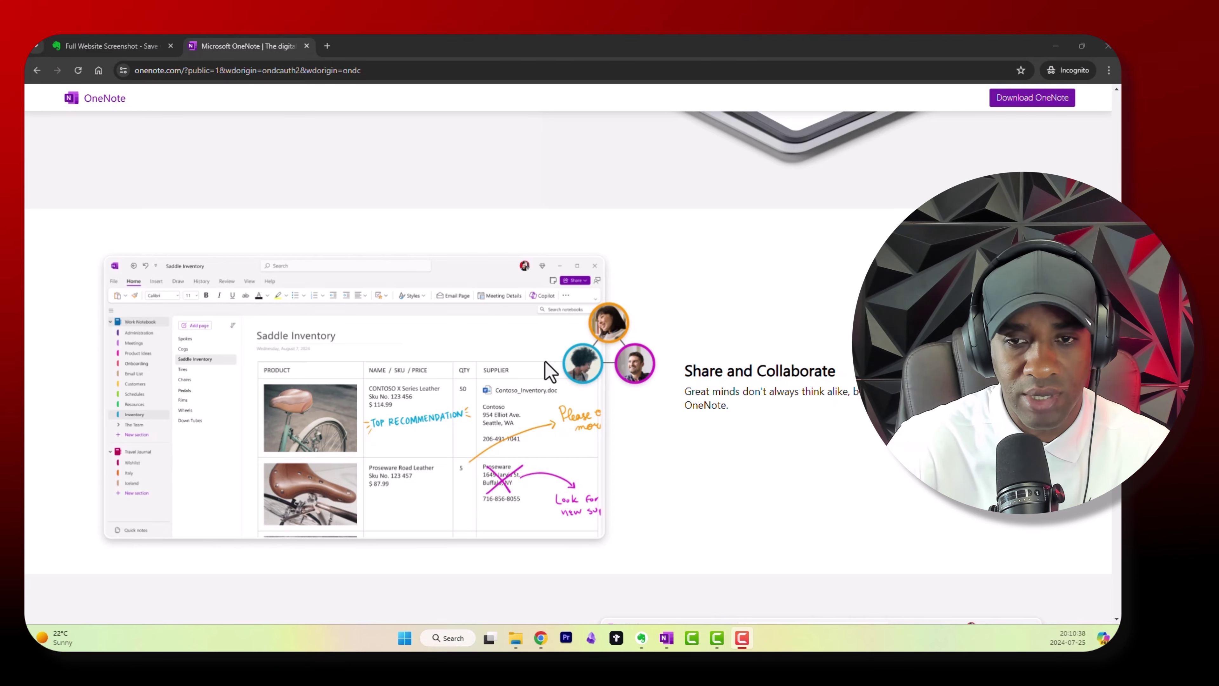
scroll(546, 361, "down", 3)
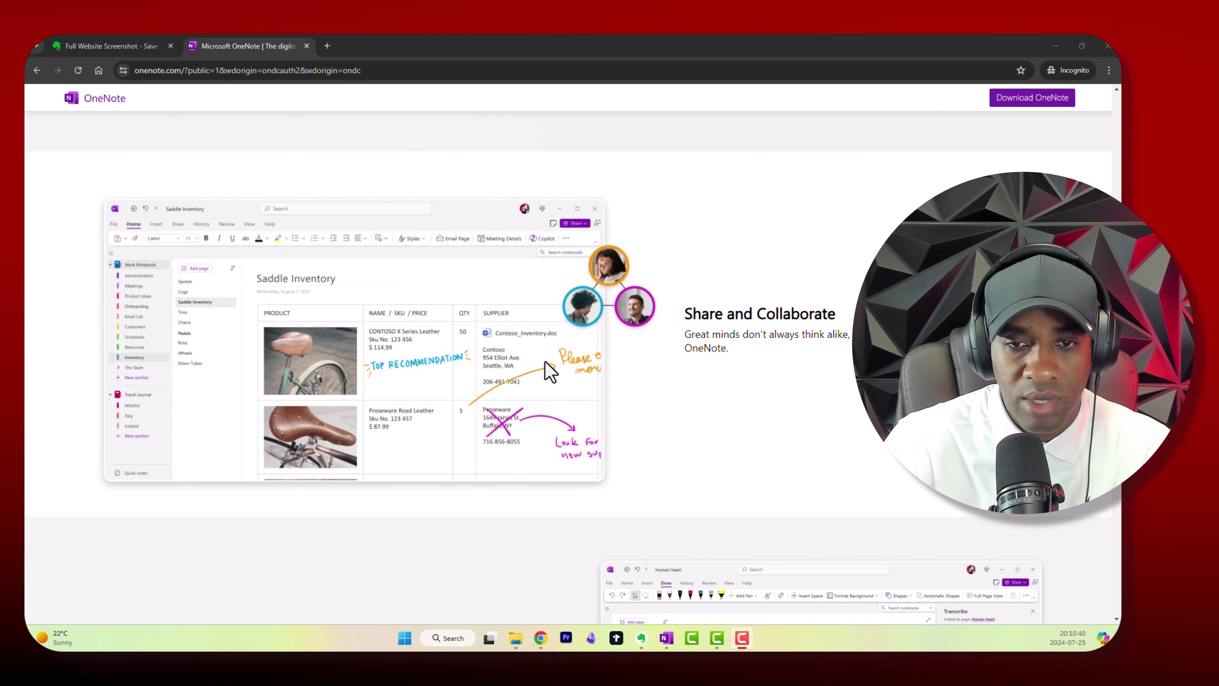
scroll(556, 387, "down", 3)
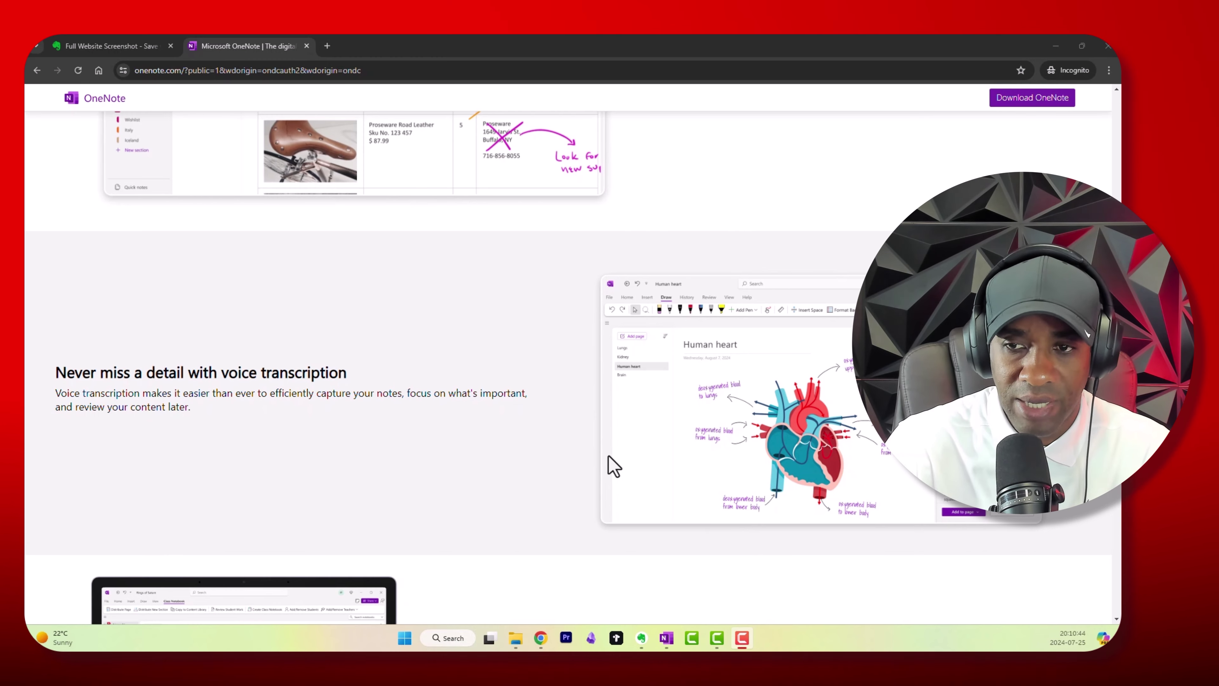
scroll(595, 464, "down", 1)
scroll(591, 454, "down", 2)
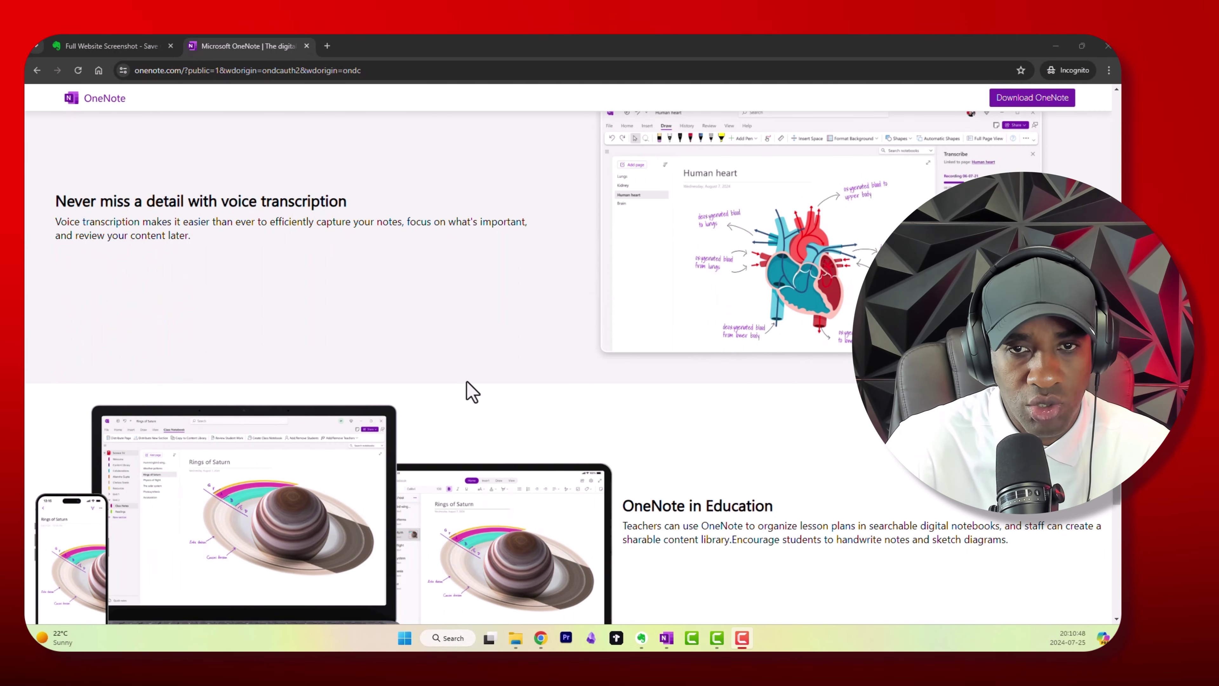
Switch to the OneNote desktop app and draw an ellipse, circle, triangle, rectangle and star on the Episode-13 page with the black 1 mm pen
left_click(667, 638)
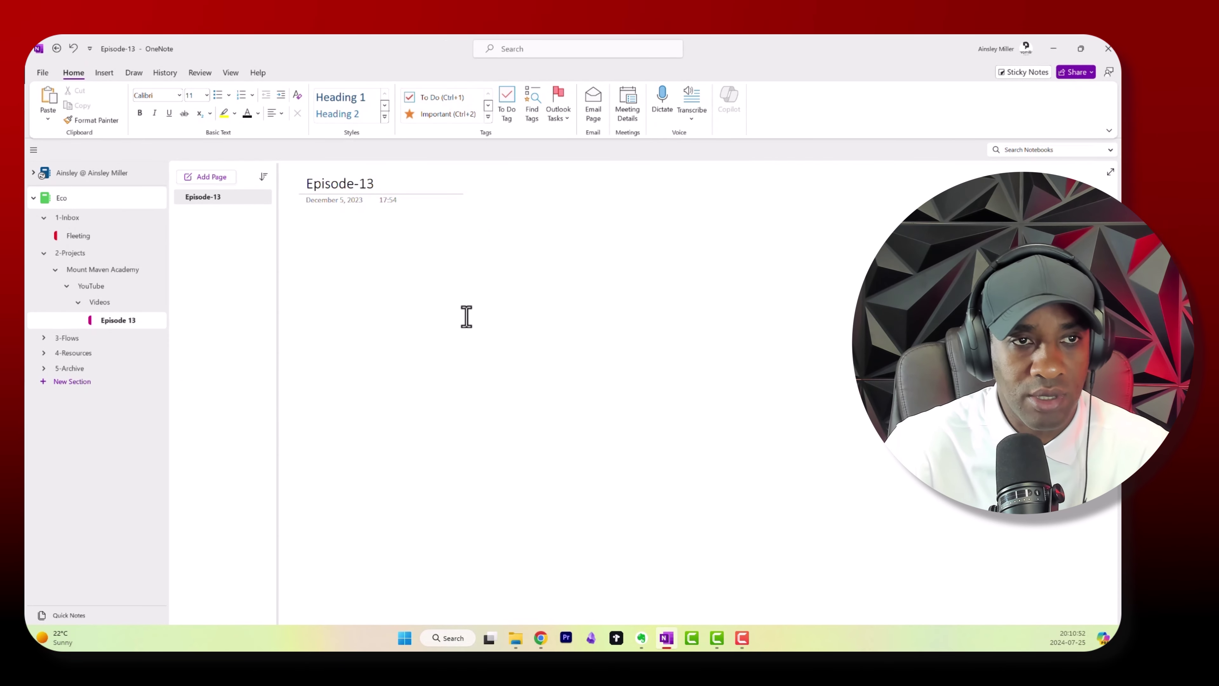
left_click(105, 74)
left_click(137, 74)
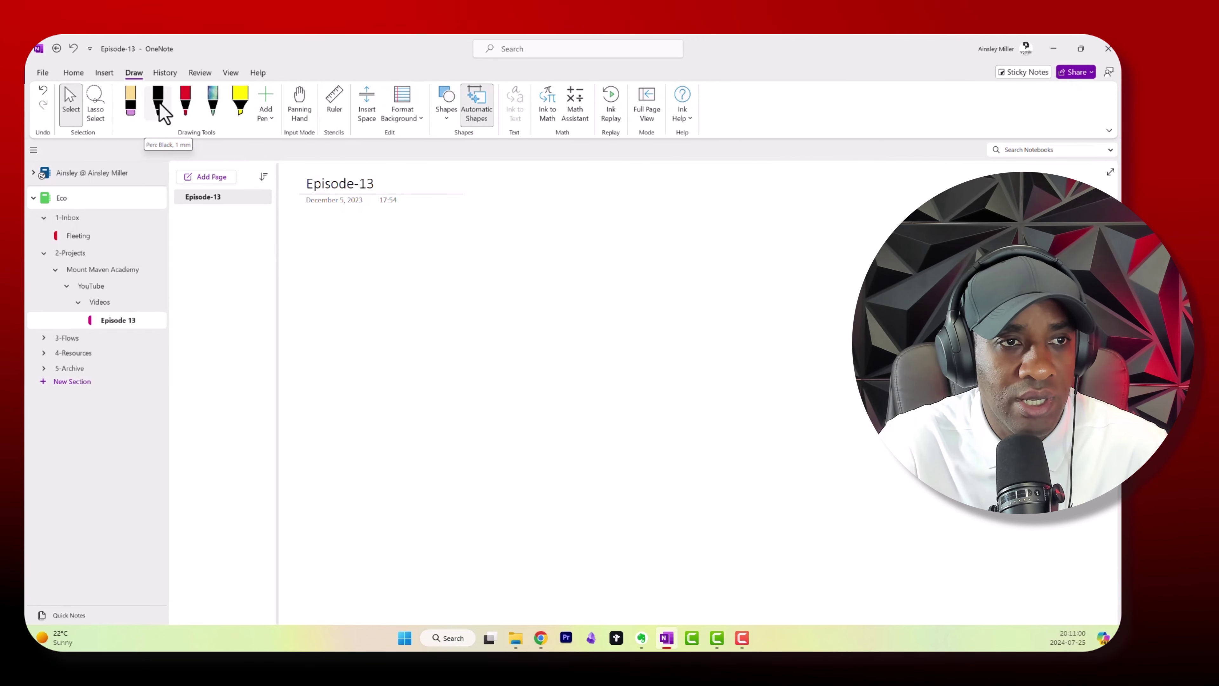
left_click(160, 107)
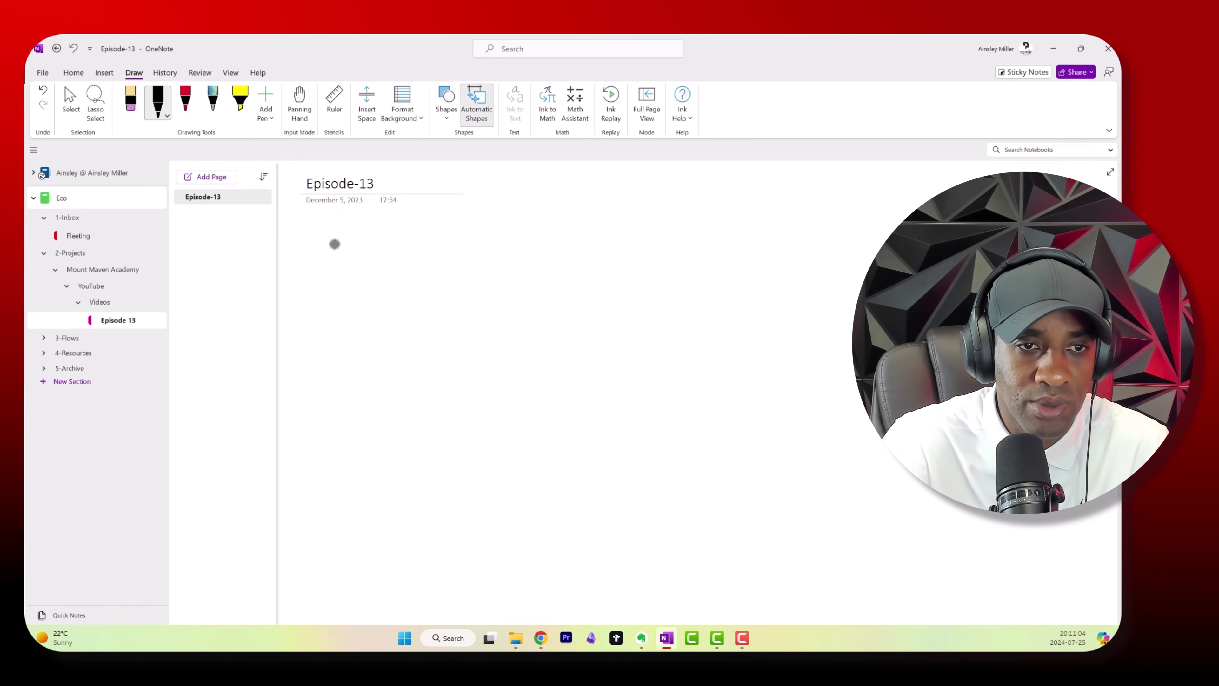
mouse_move(335, 241)
left_mouse_down()
mouse_move(366, 223)
mouse_move(418, 246)
mouse_move(364, 293)
mouse_move(342, 288)
mouse_move(330, 263)
left_mouse_up()
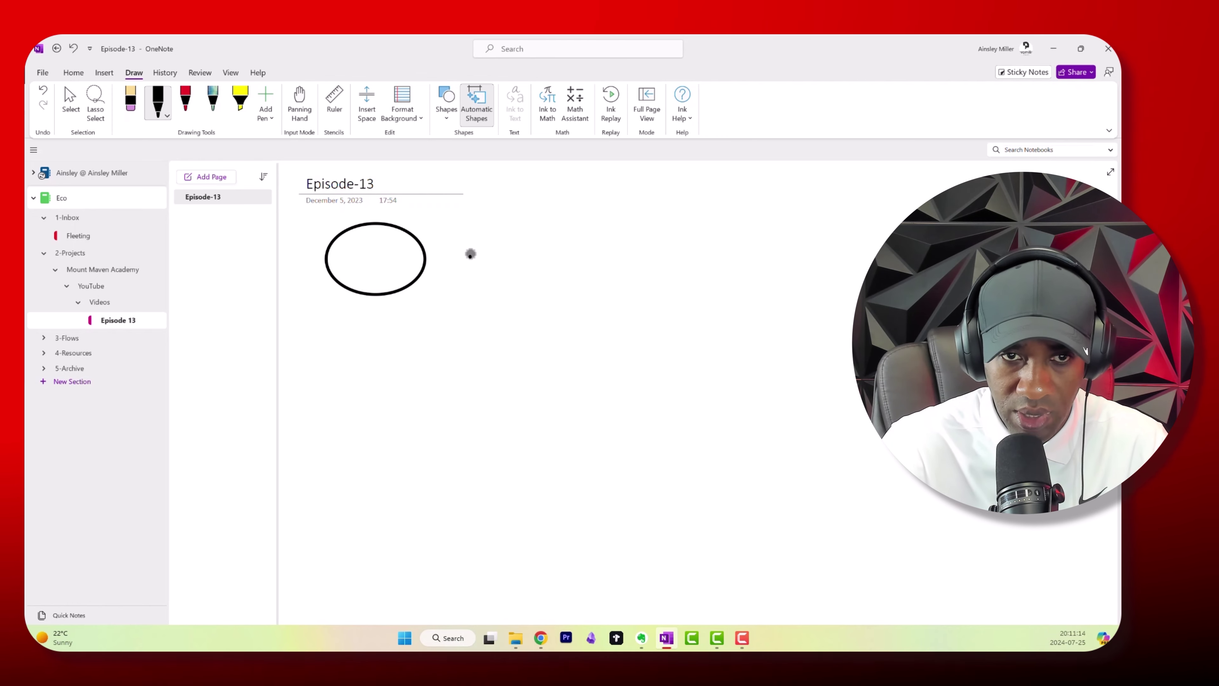
mouse_move(471, 254)
left_mouse_down()
mouse_move(513, 221)
mouse_move(537, 256)
mouse_move(491, 276)
mouse_move(471, 256)
left_mouse_up()
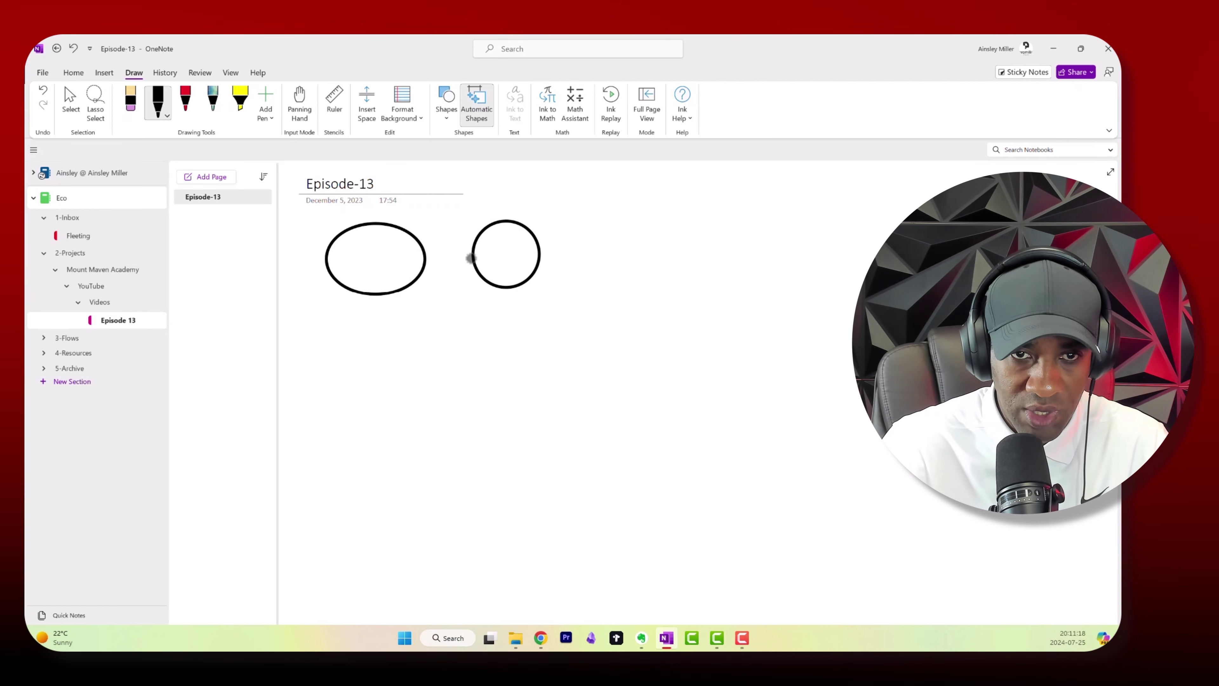
mouse_move(590, 289)
left_mouse_down()
mouse_move(630, 213)
mouse_move(648, 282)
mouse_move(589, 290)
left_mouse_up()
mouse_move(361, 312)
left_mouse_down()
mouse_move(466, 324)
mouse_move(474, 362)
mouse_move(358, 354)
mouse_move(366, 313)
left_mouse_up()
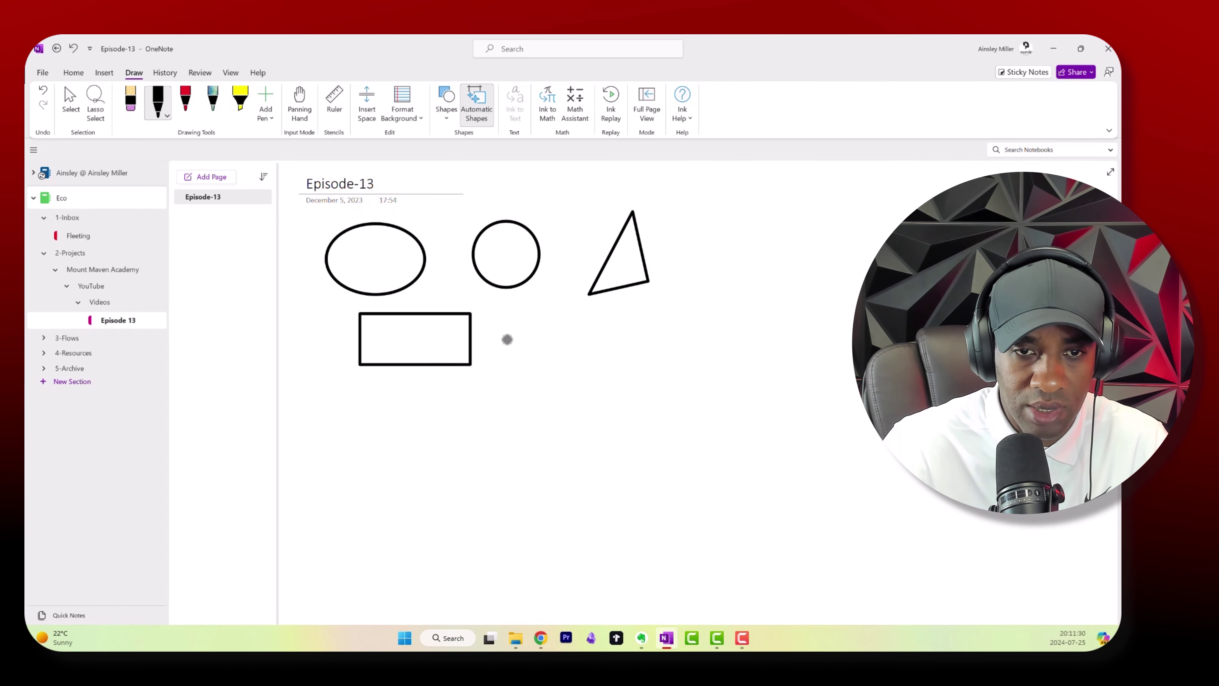
mouse_move(505, 341)
left_mouse_down()
mouse_move(578, 342)
mouse_move(546, 305)
mouse_move(527, 373)
mouse_move(581, 316)
mouse_move(509, 340)
left_mouse_up()
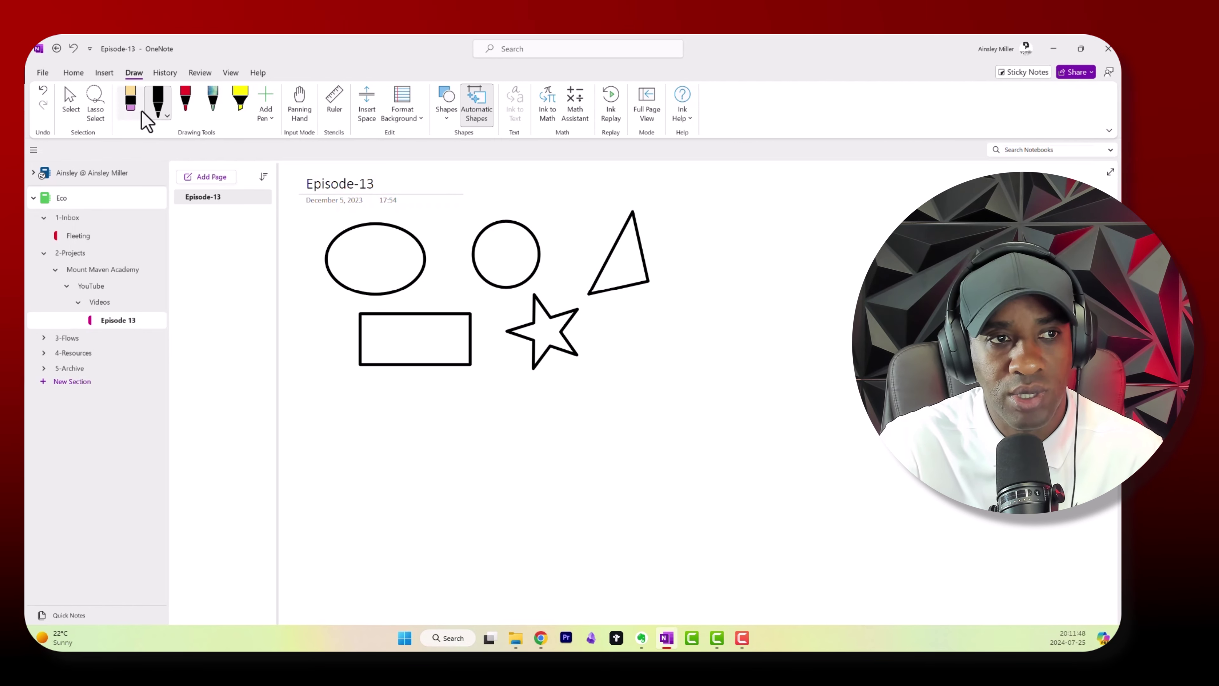
Copy a lorem ipsum paragraph from lipsum.com in Chrome and paste it into the OneNote page below the drawn shapes
left_click(73, 72)
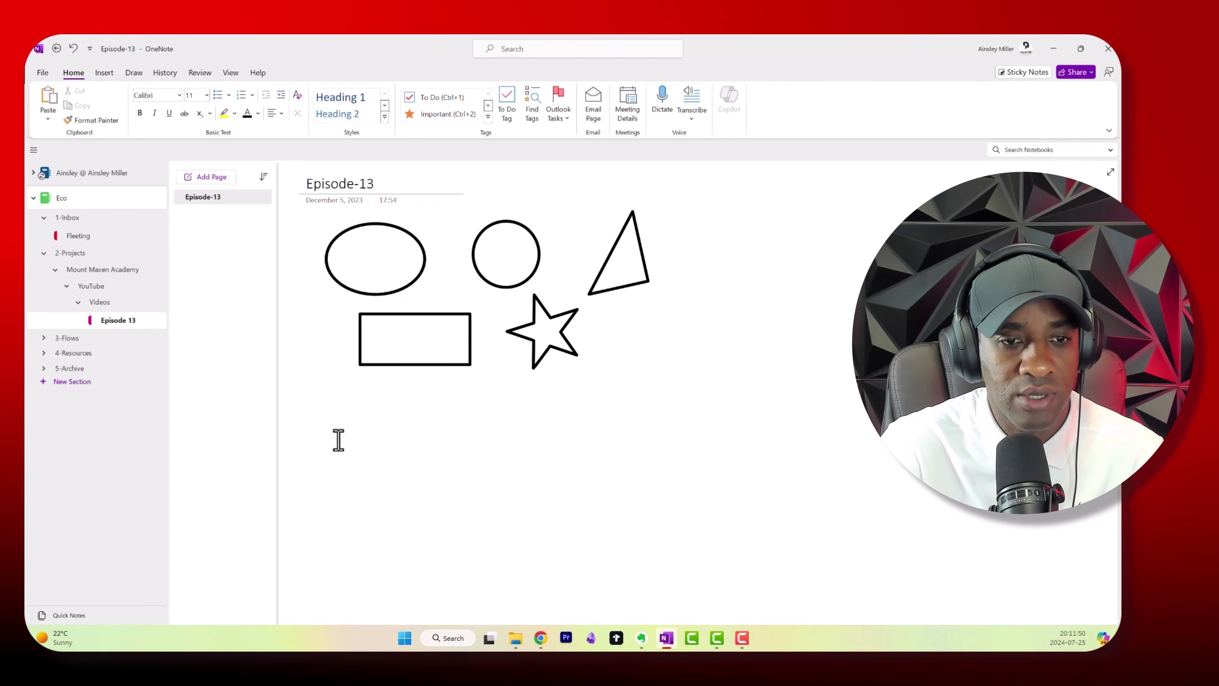
left_click(338, 427)
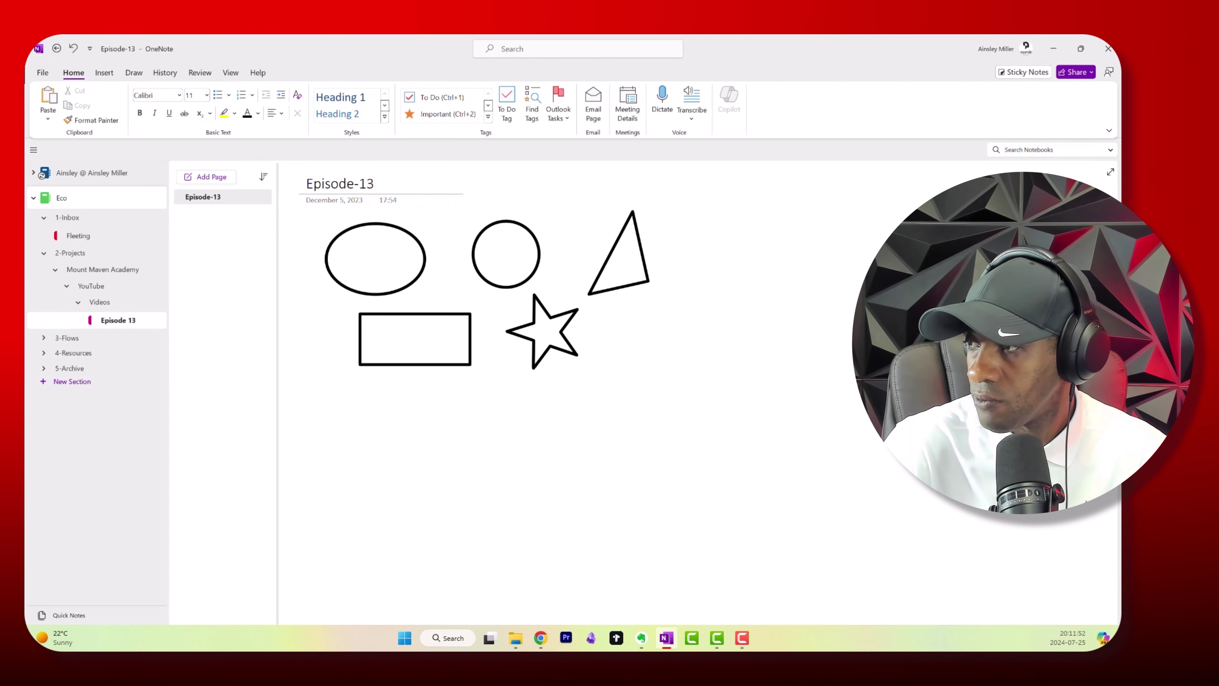
left_click(541, 638)
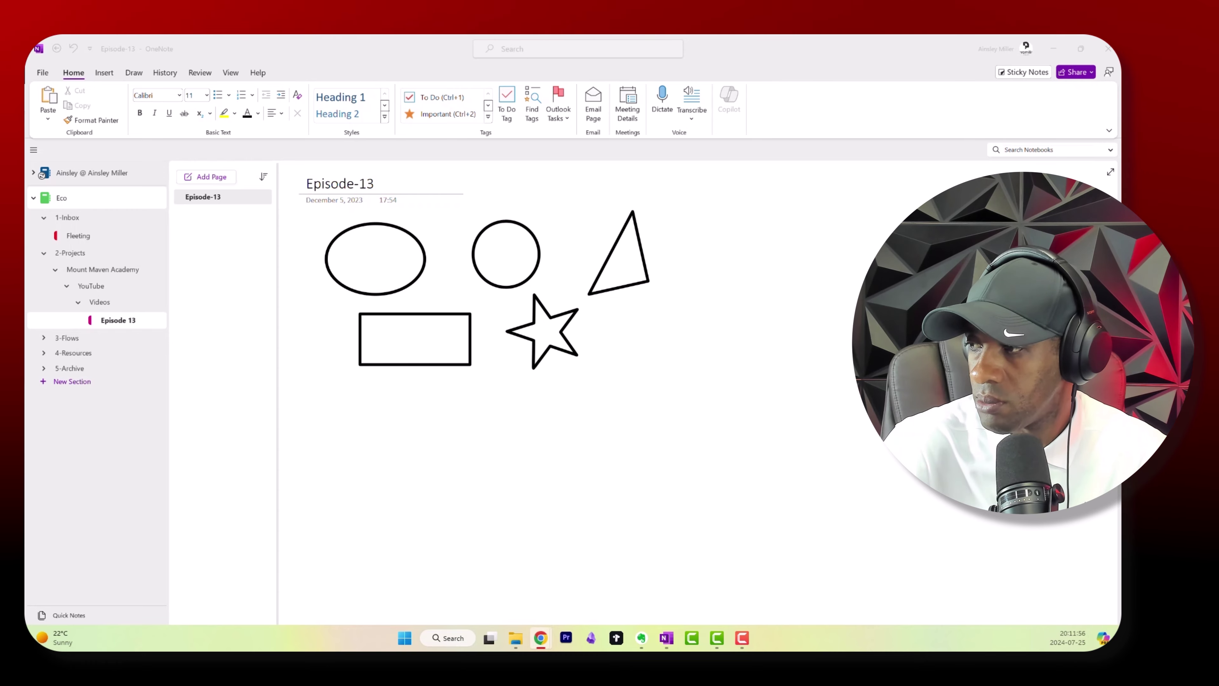
left_click(351, 416)
type("Donec rhoncus dolor in efficitur dapibus. Curabitur hendrerit gravida magna, a efficitur nulla sodales quis. Sed eget dui vel odio cursus aliquam. Ut suscipit ex elit, id ultrices mauris vestibulum ac. Etiam at neque sodales mauris consectetur accumsan. Aenean lacus lorem, sagittis in tortor eu, pellentesque placerat tortor. Phasellus semper nisi at risus faucibus molestie. Nulla ornare hendrerit pulvinar. Mauris mollis nulla ut tincidunt feugiat. Praesent vel hendrerit metus, at mollis eros. Maecenas vestibulum feugiat tristique. Vivamus consequat maximus nisl, non porttitor urna efficitur sed. Quisque ligula libero, tempor nec lectus sed, viverra malesuada dui. Aenean ac elit a nisi consequat ultrices. Sed eget risus congue, elementum diam in, consequat est. Sed dui dolor, consectetur eget tempus sed, lobortis a diam.  From <https://www.lipsum.com/feed/html>")
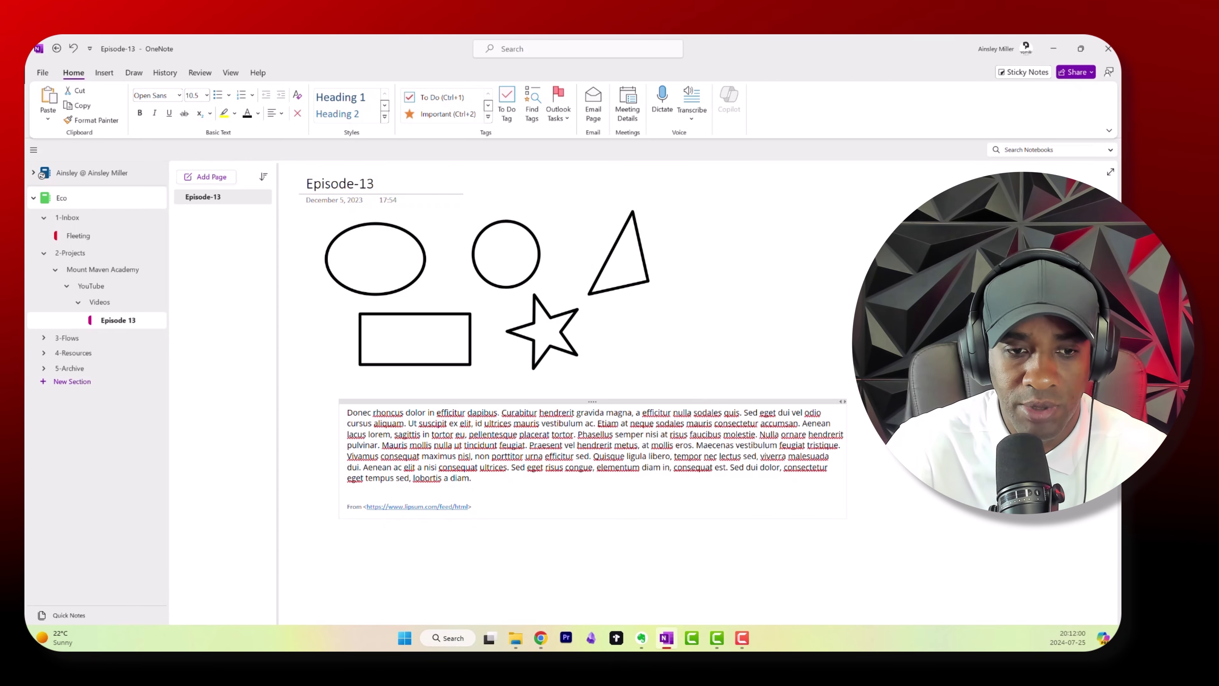
Split "Donec rhoncus" onto its own line above the pasted paragraph and format it as Heading 1
left_click(403, 414)
key("Return")
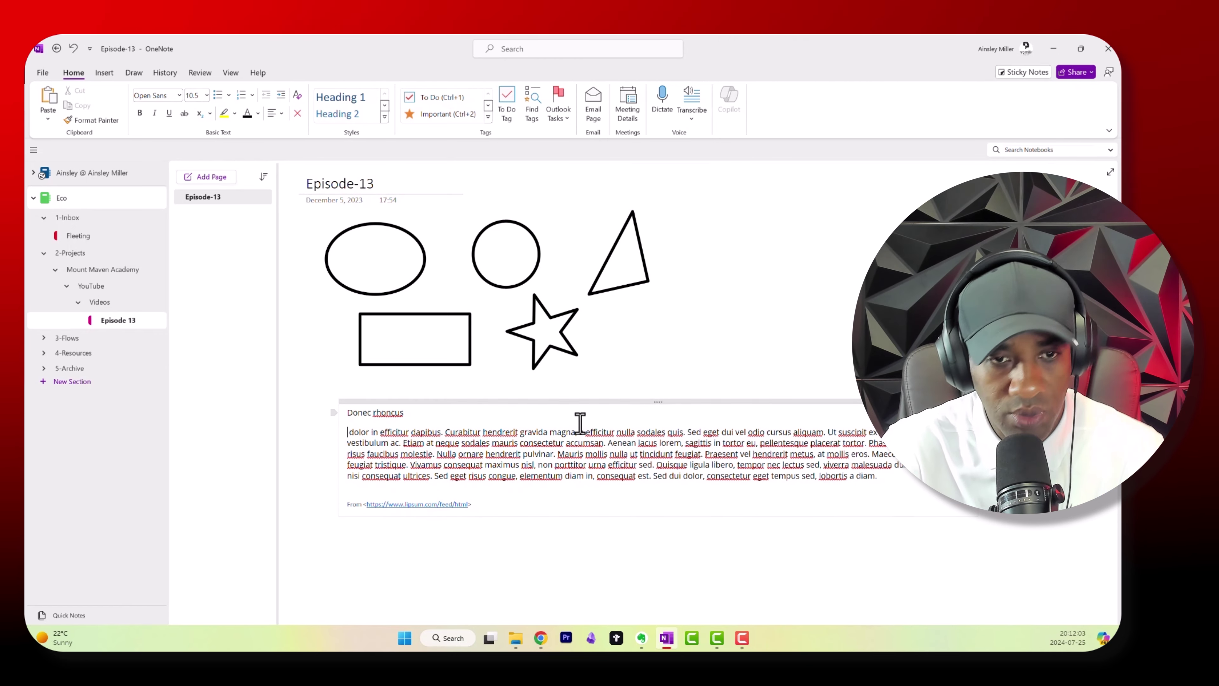
triple_click(380, 414)
left_click(389, 395)
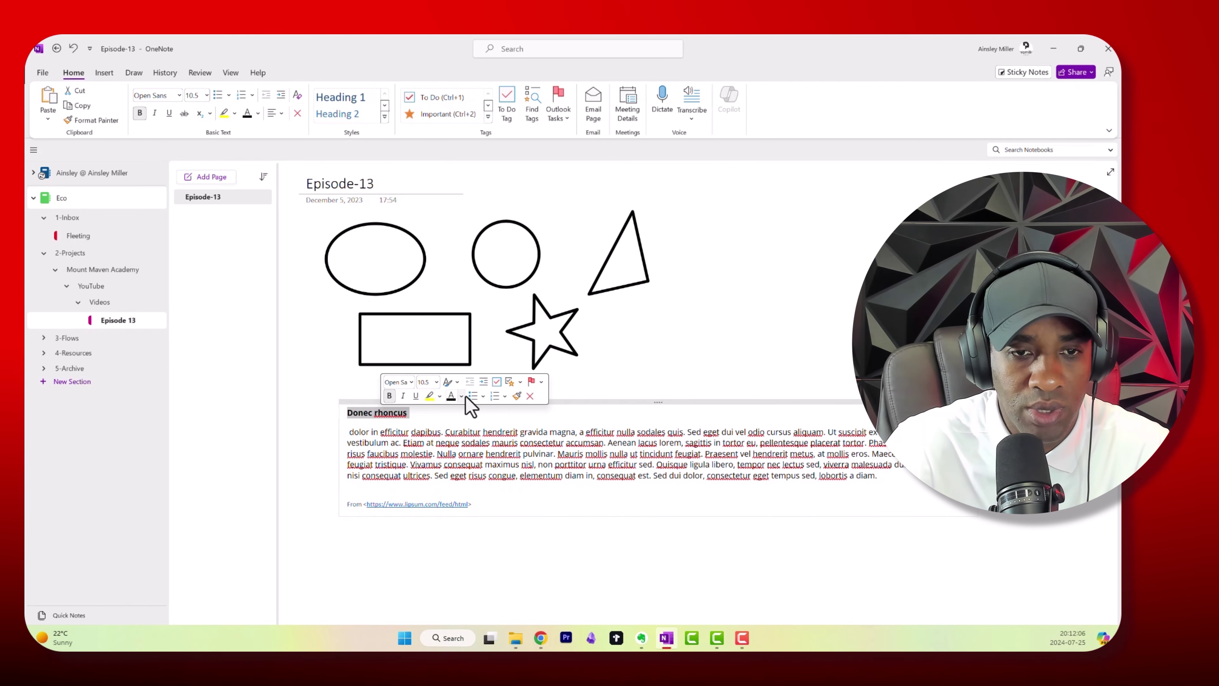
left_click(331, 97)
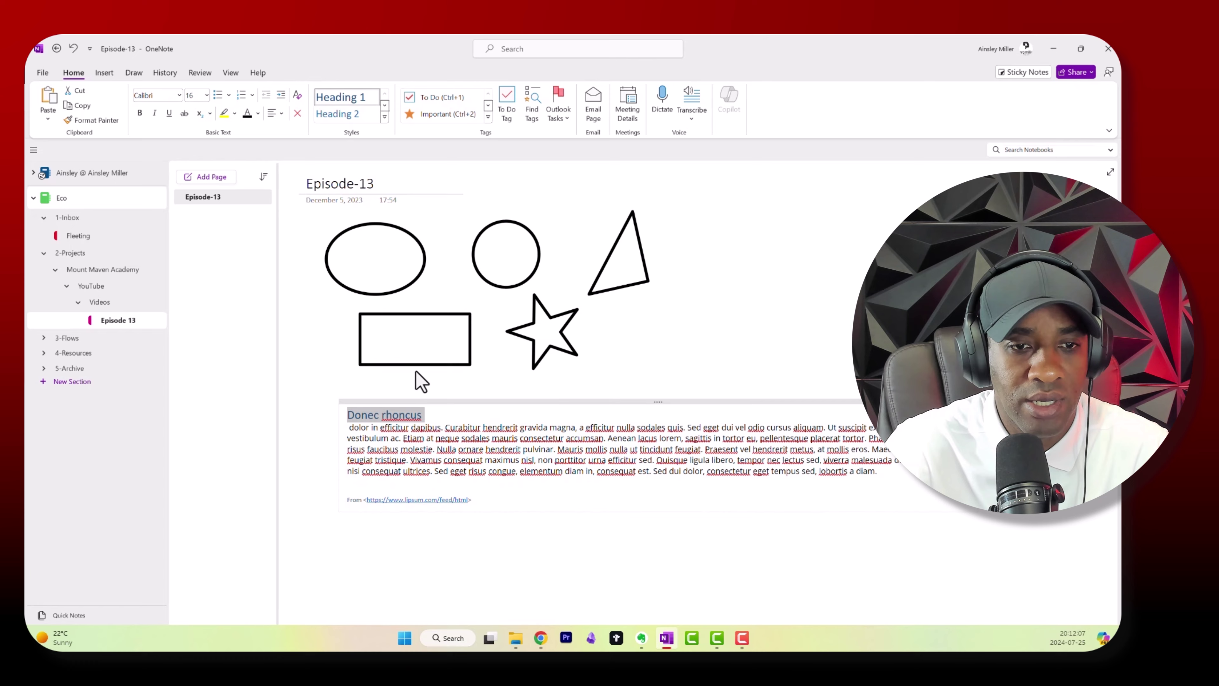
Add a To Do tag to the "Donec rhoncus" heading and browse the full list of available tags
left_click(444, 421)
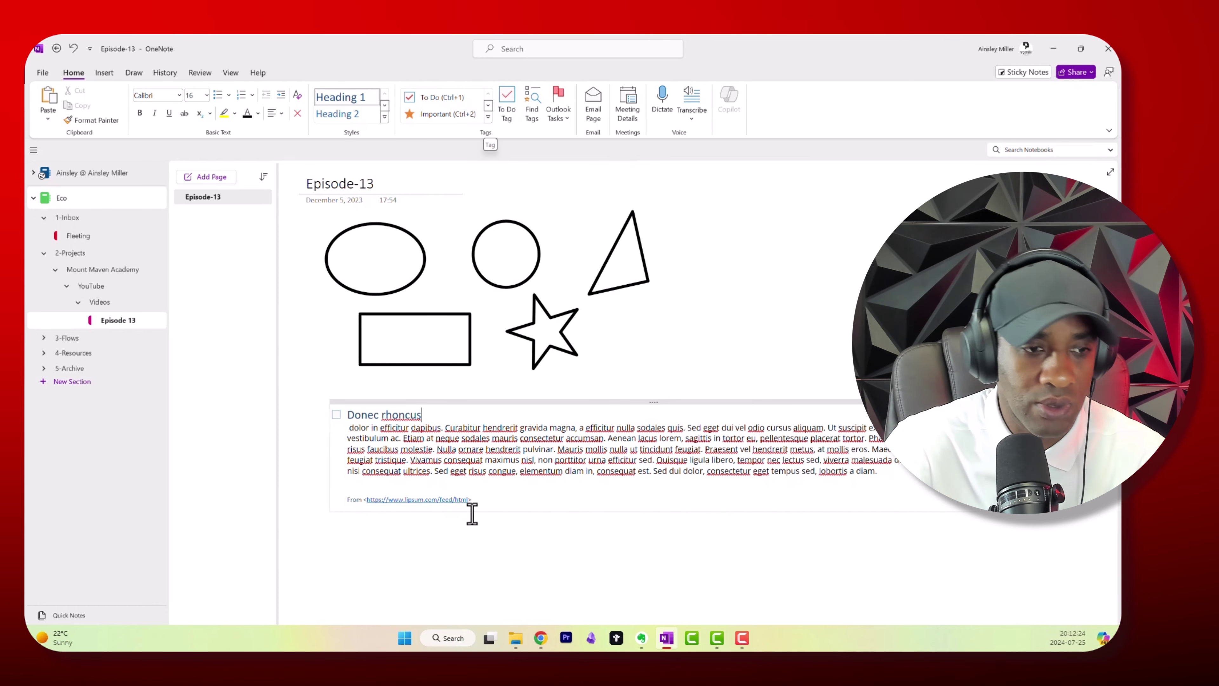
left_click(488, 118)
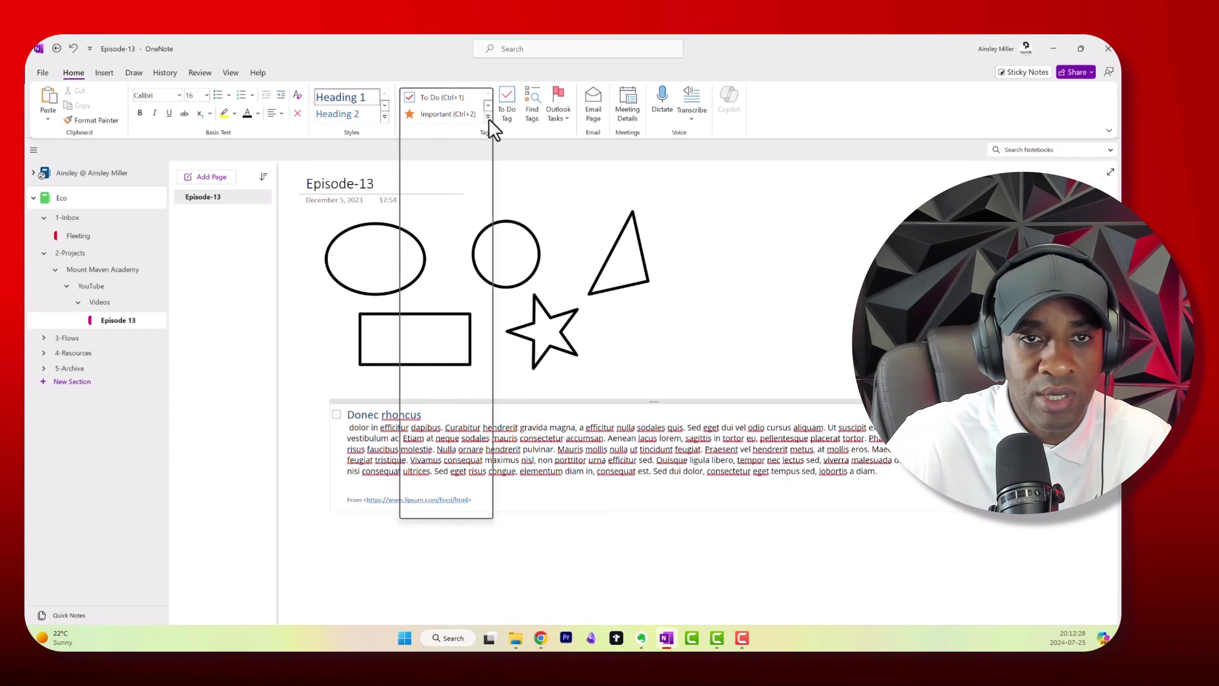
scroll(444, 355, "down", 3)
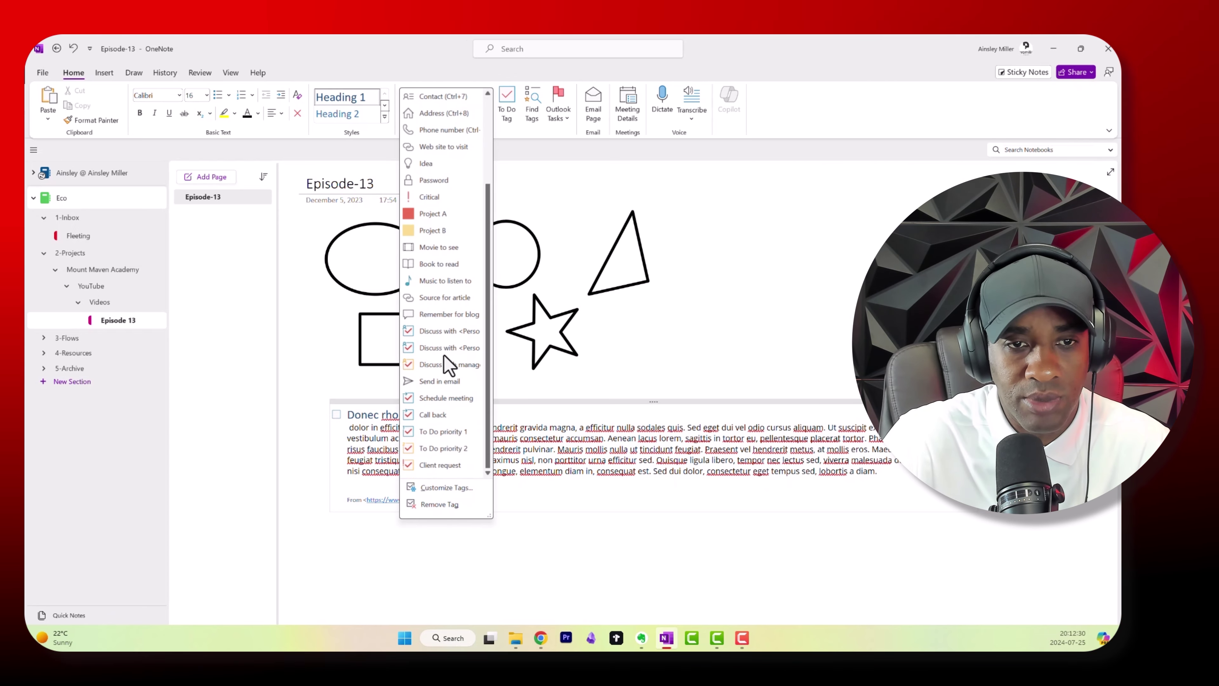
scroll(444, 355, "up", 3)
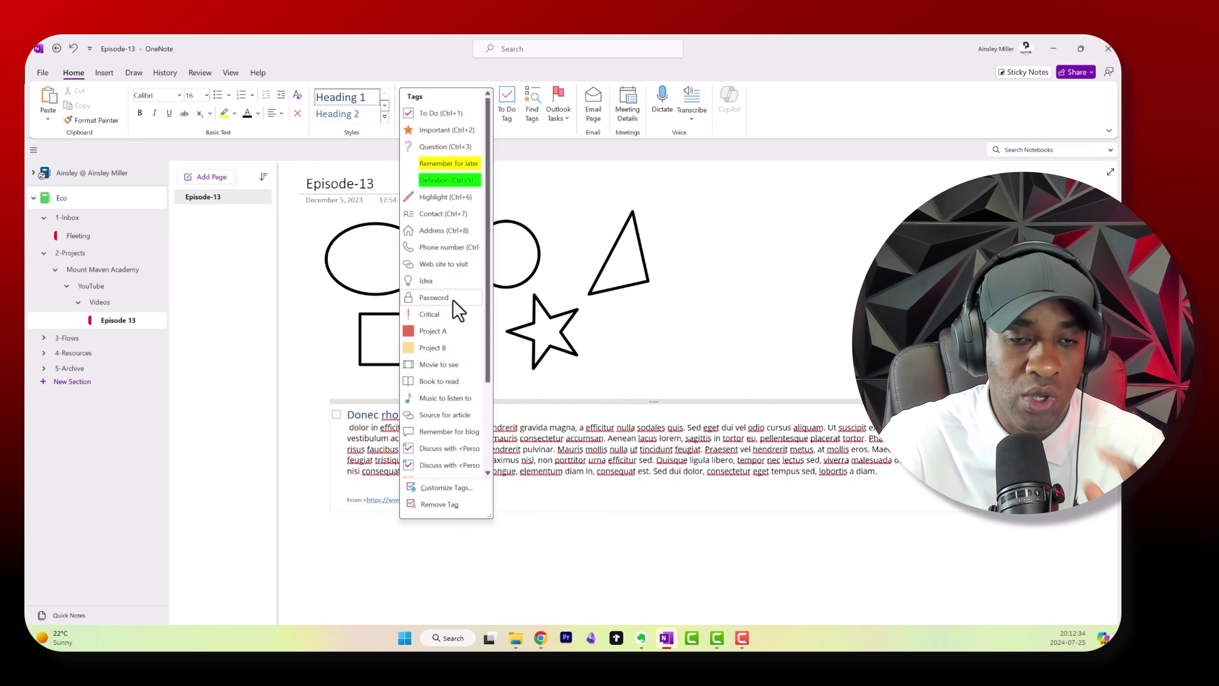
left_click(363, 567)
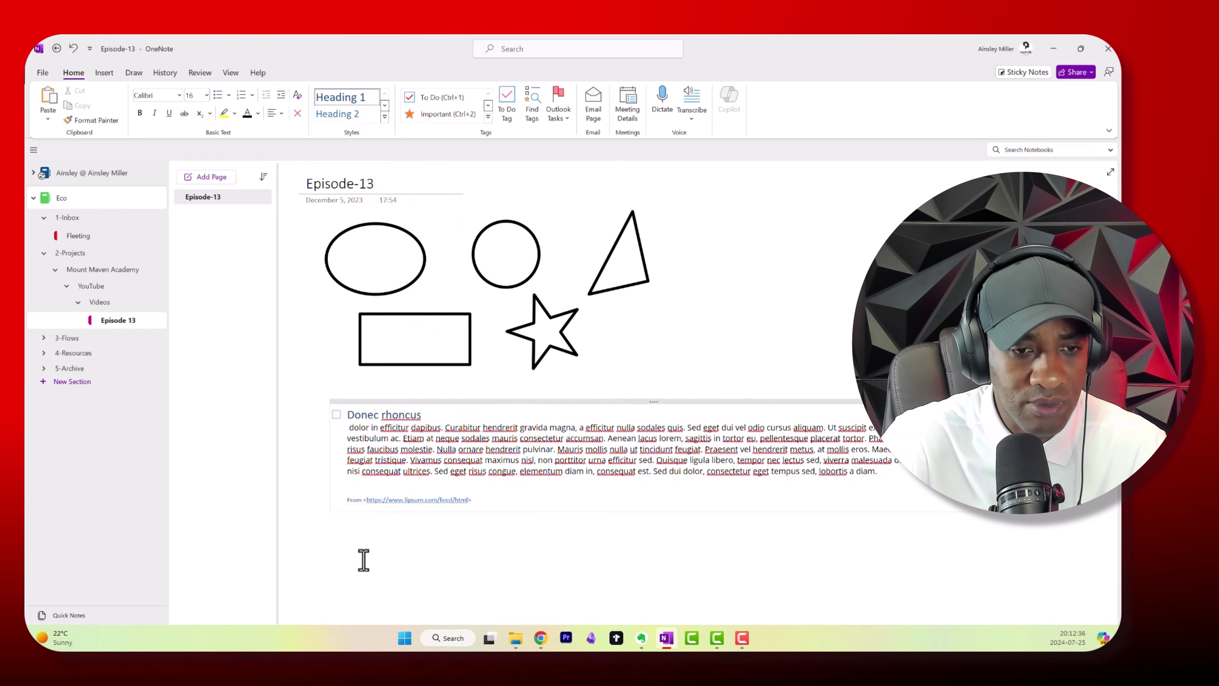
Insert a Task List Loop component below the pasted paragraph and widen it until the Bucket column is fully shown
left_click(331, 548)
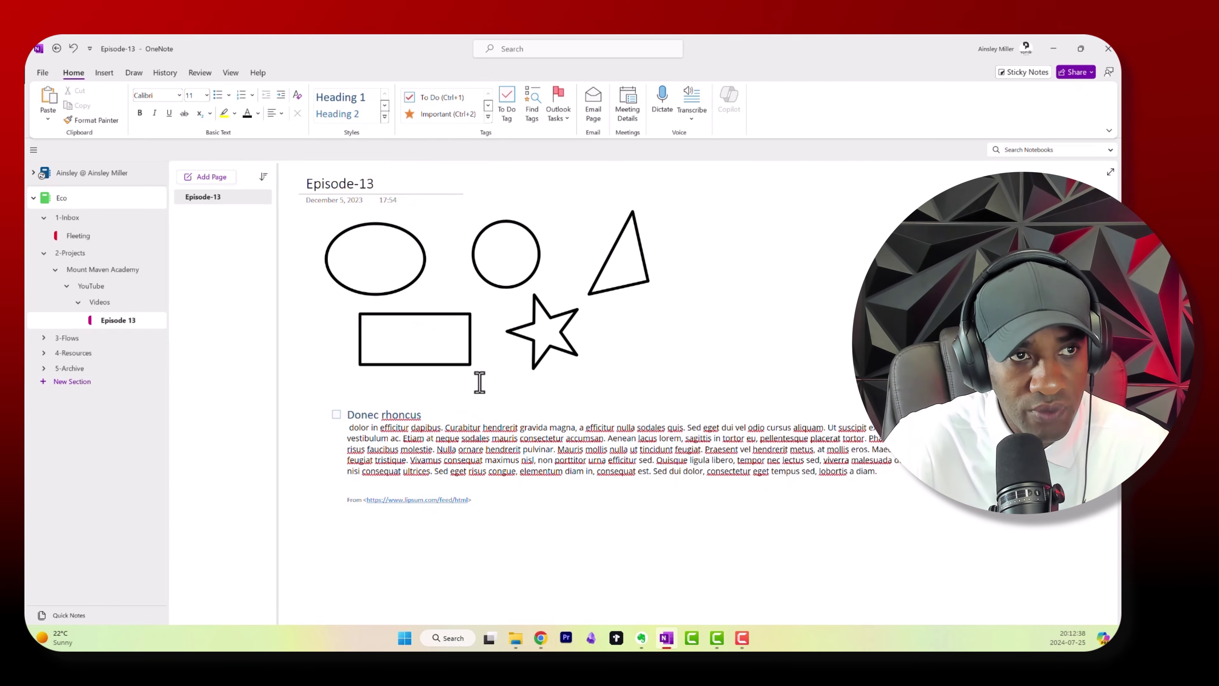
left_click(112, 73)
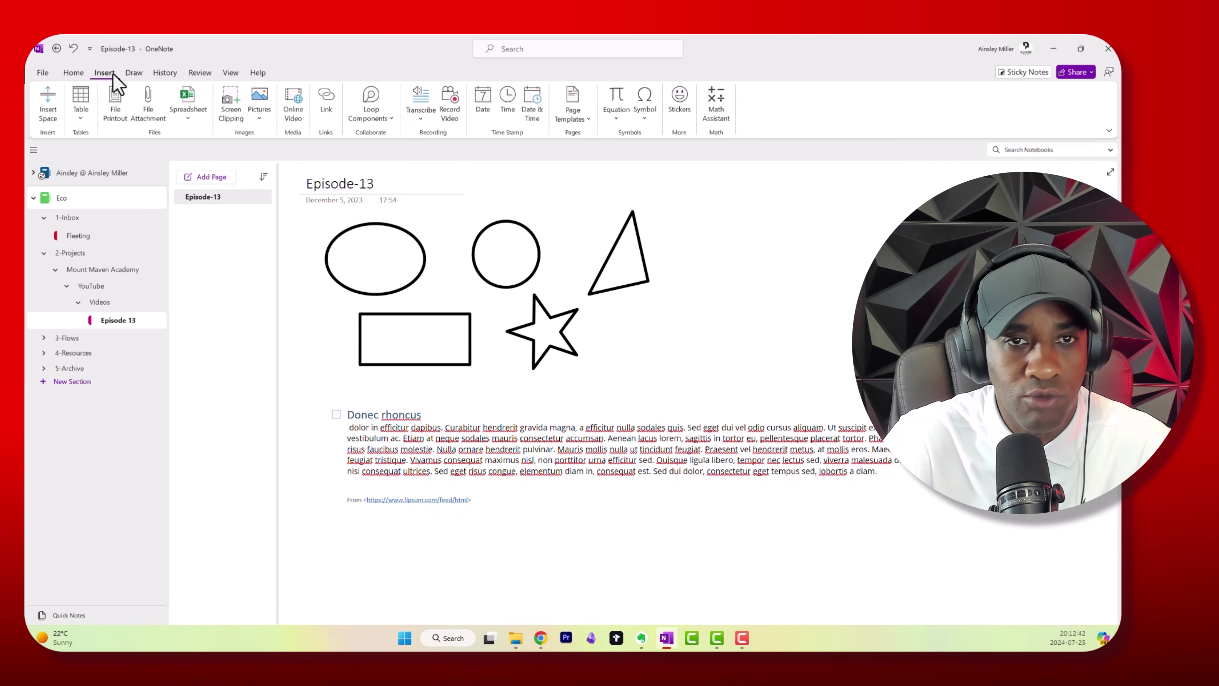
left_click(391, 120)
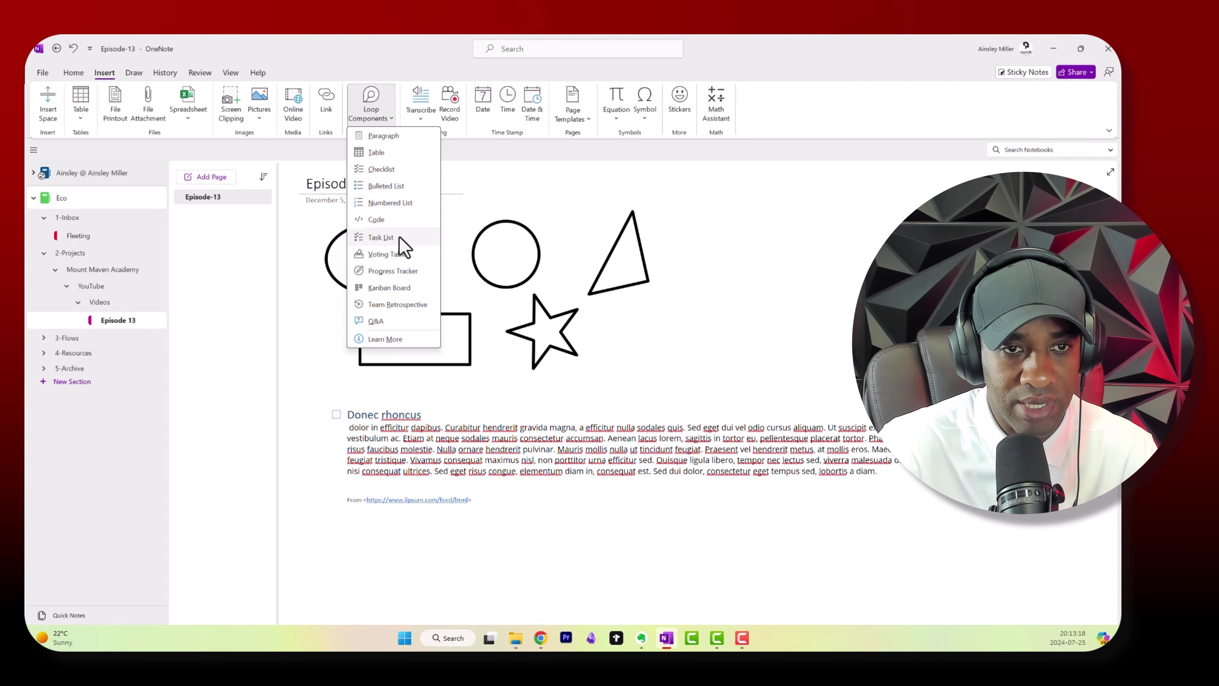
left_click(381, 237)
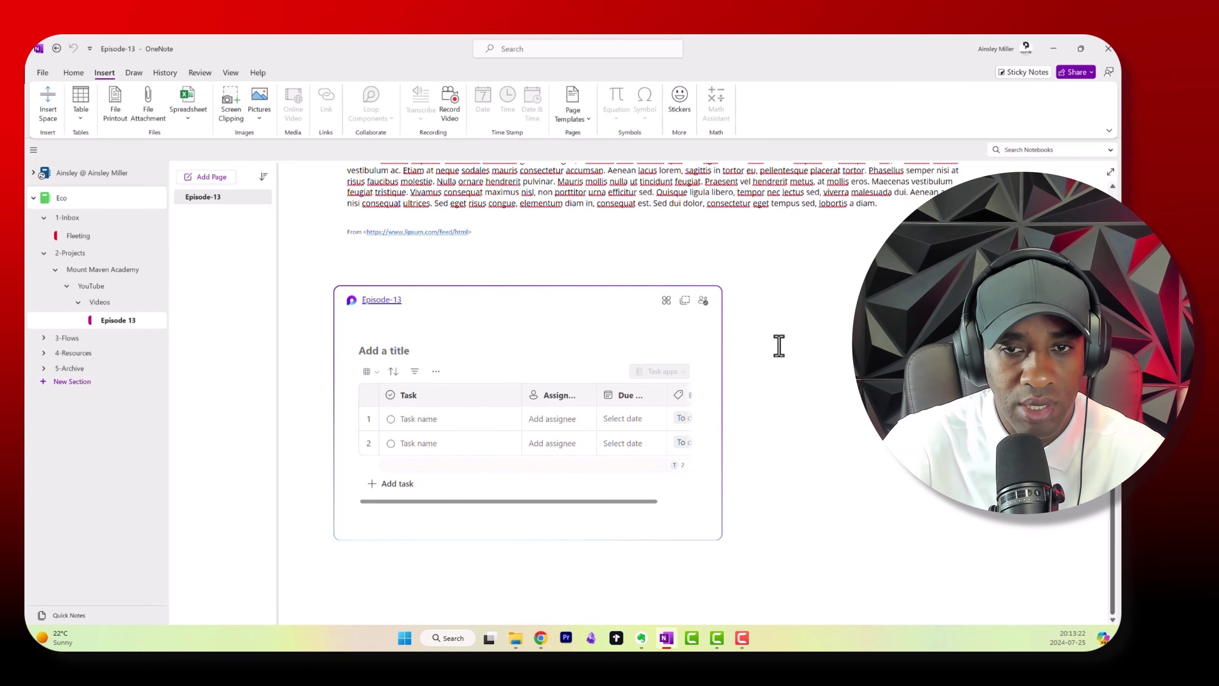
left_click_drag(730, 325, 869, 324)
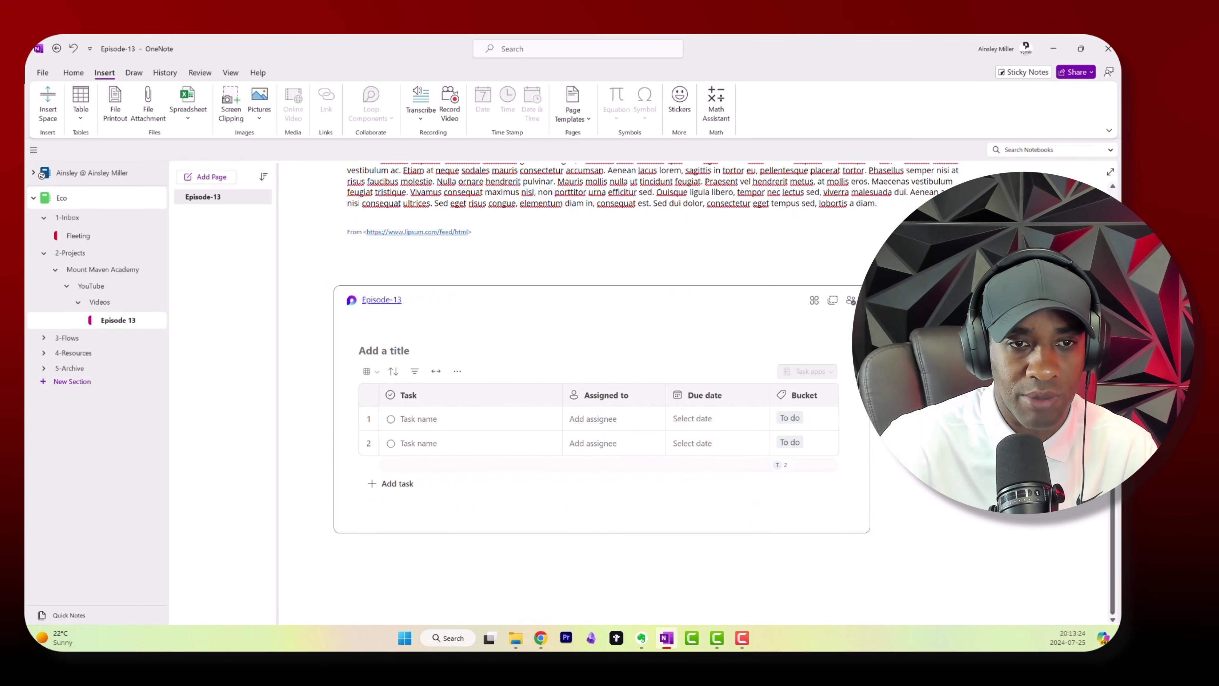
Fill the Loop task list with three tasks named Task 1, Task 2 and Task 3
left_click(426, 420)
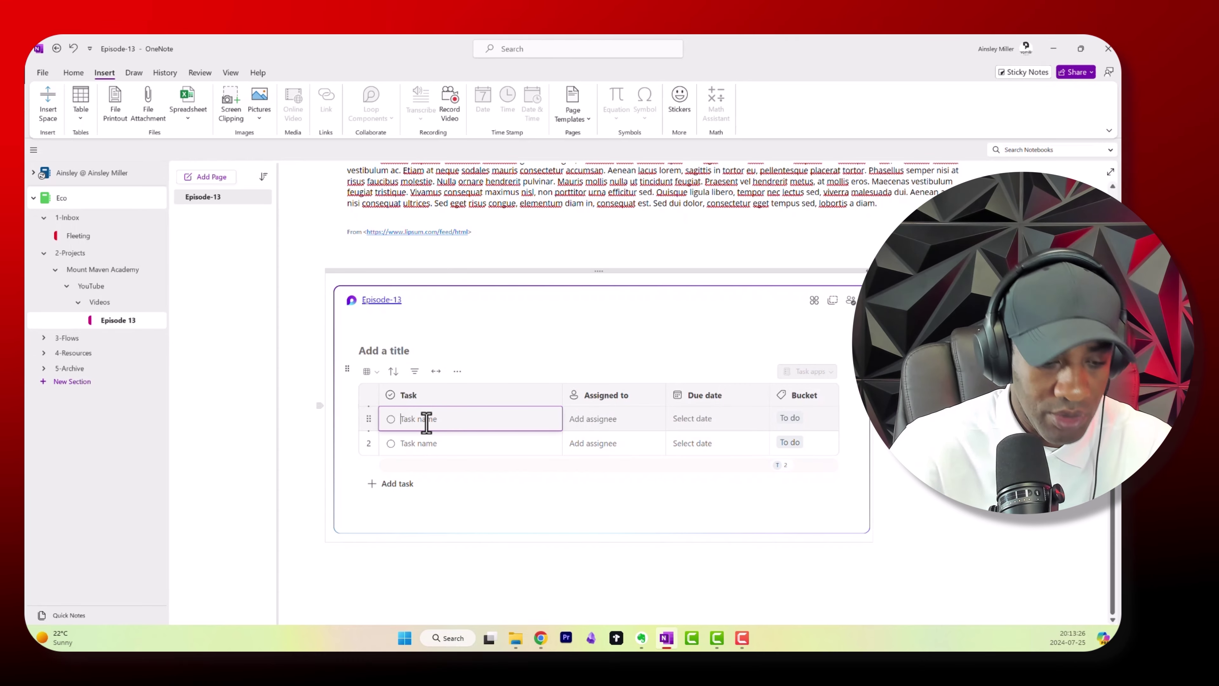
left_click(428, 445)
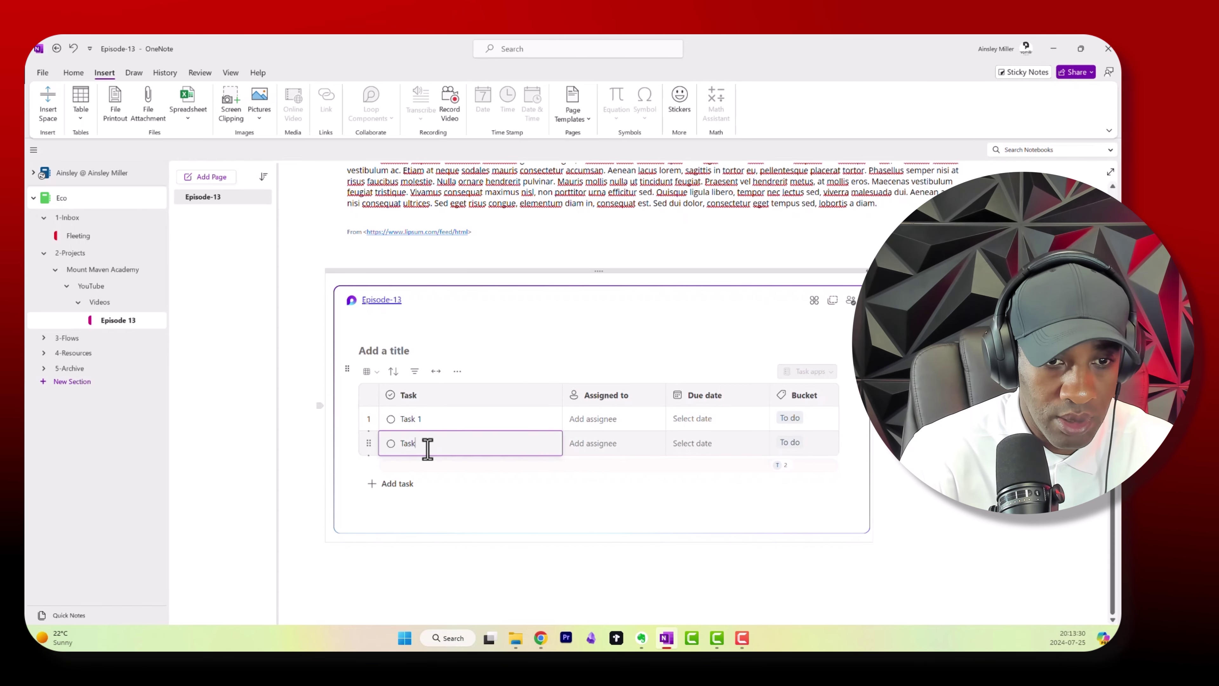
key("Return")
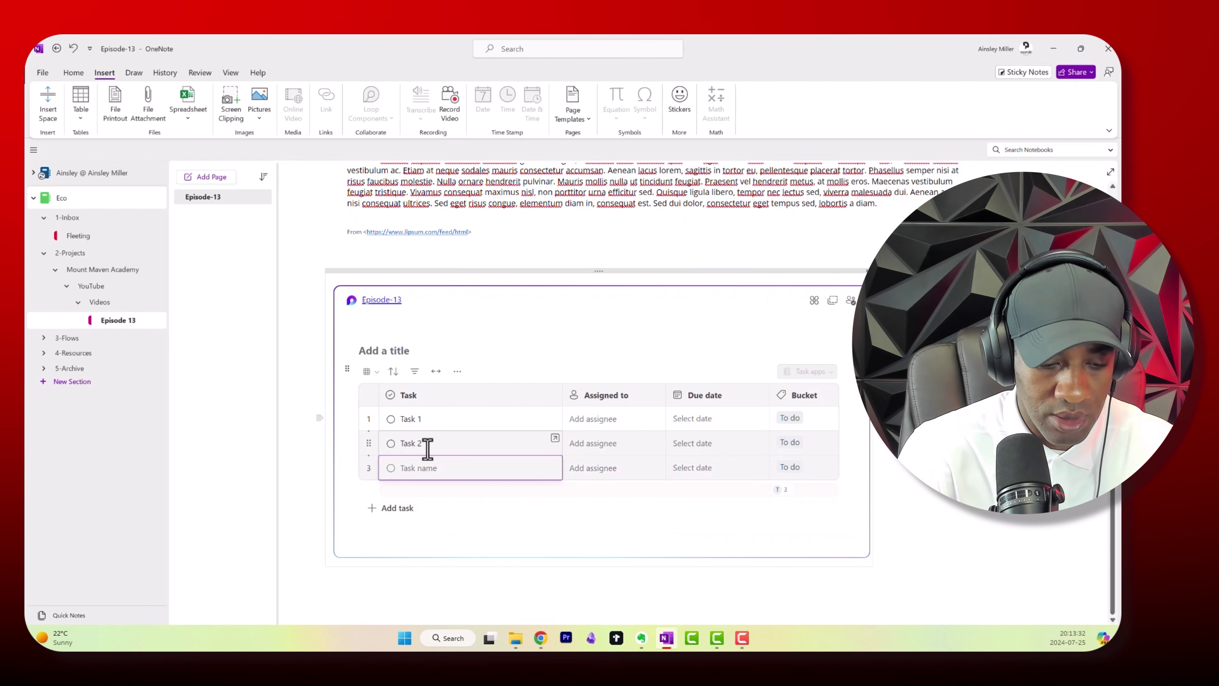
type("Task 3")
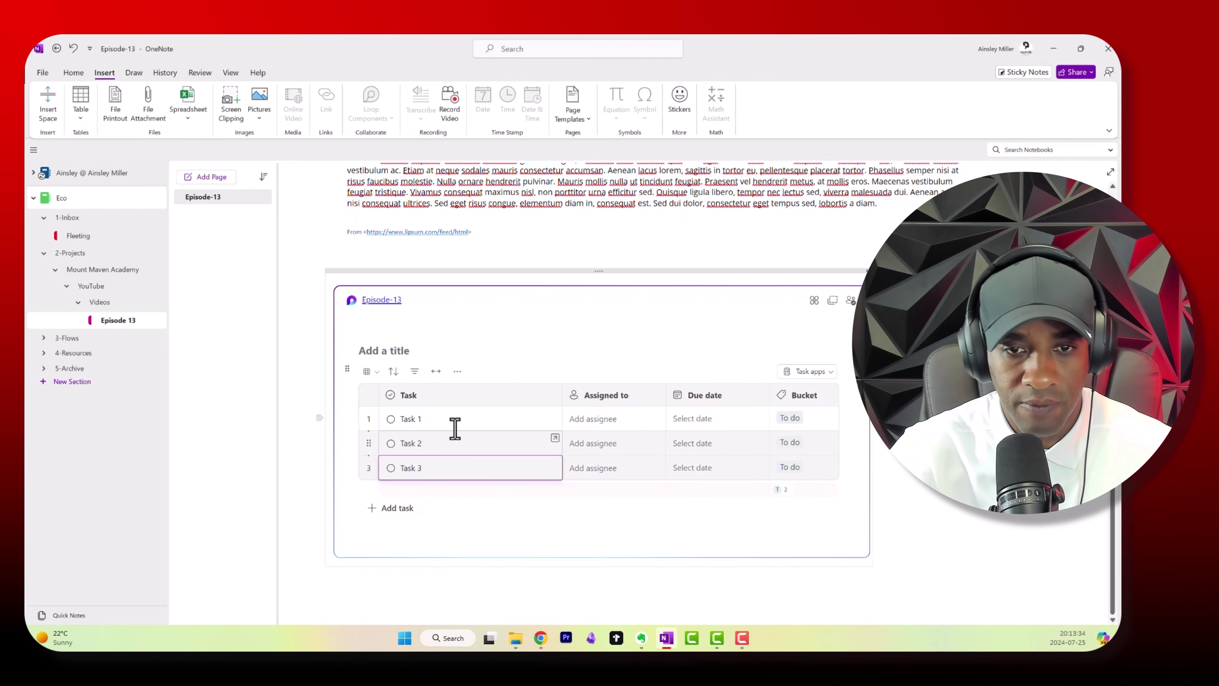
Assign Task 1, Task 2 and Task 3 to the suggested person, the notebook's owner
left_click(631, 420)
left_click(629, 461)
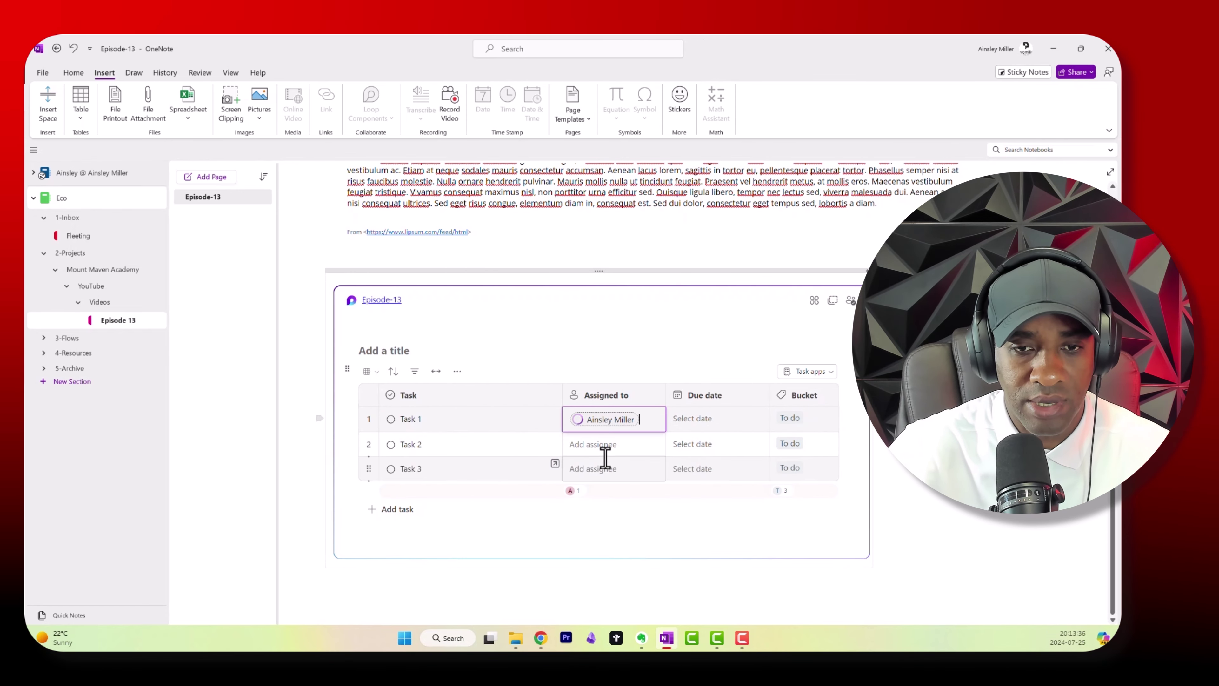
left_click(604, 452)
left_click(612, 417)
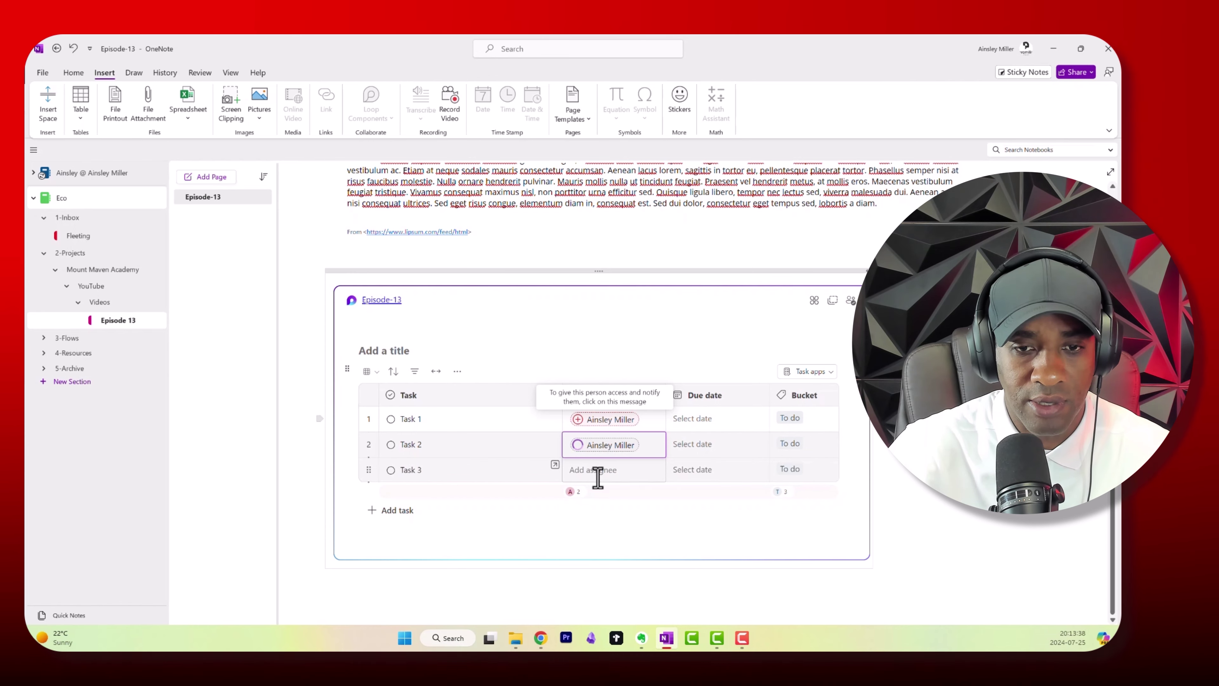
left_click(599, 472)
left_click(606, 454)
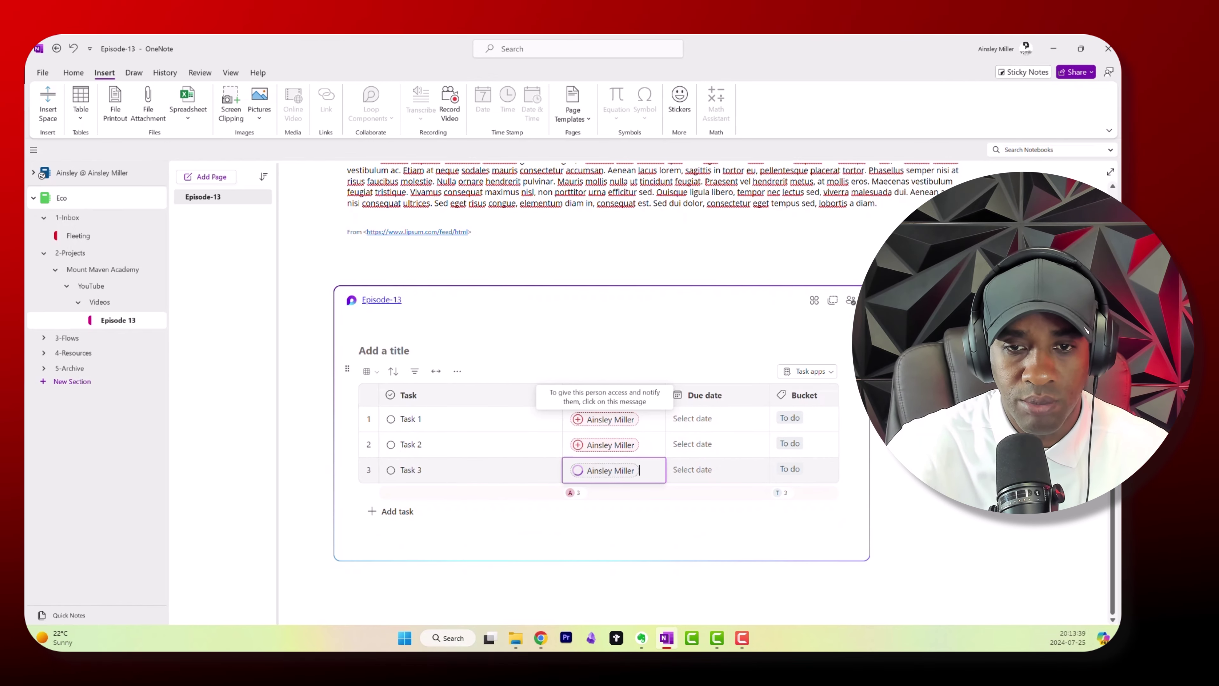
Set the due dates to Aug 1 for Task 1, Aug 2 for Task 2 and Aug 3 for Task 3
left_click(700, 419)
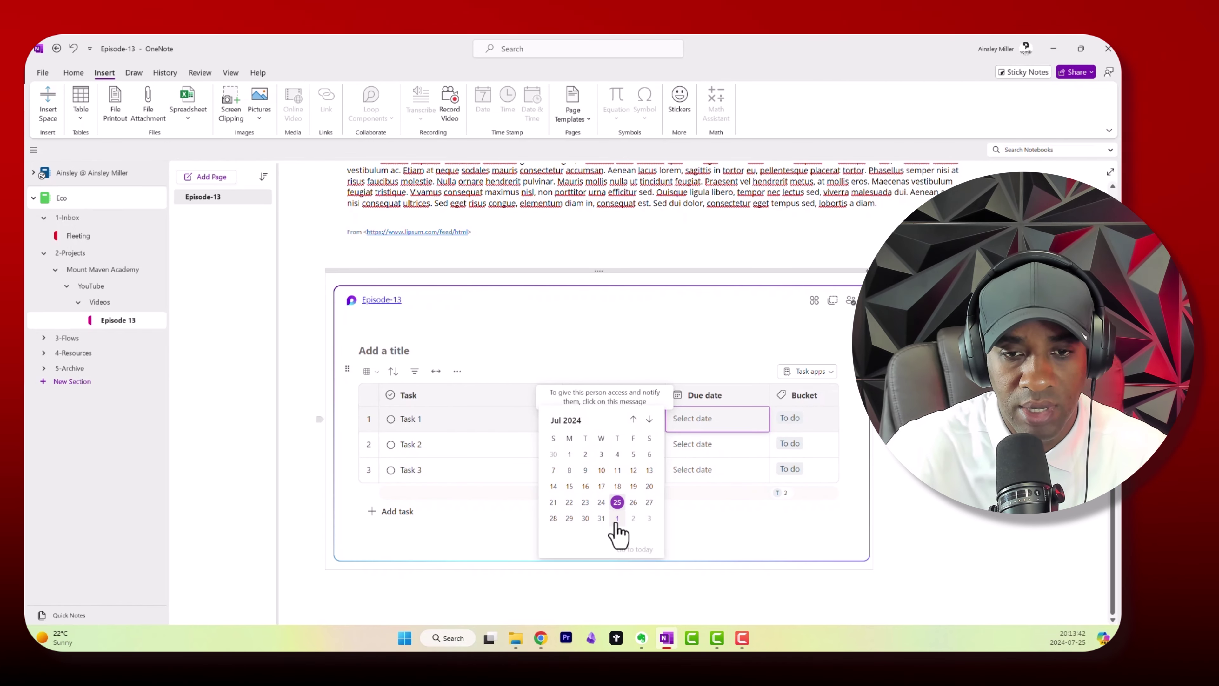
left_click(617, 518)
left_click(706, 445)
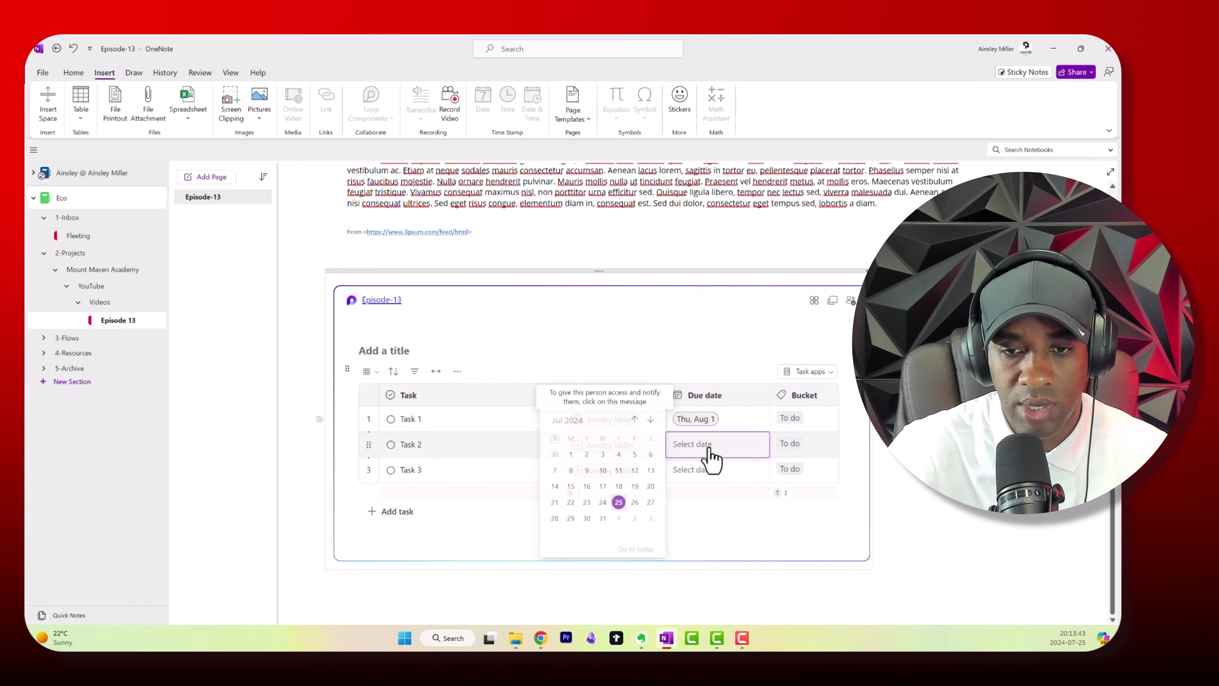
left_click(634, 519)
left_click(725, 473)
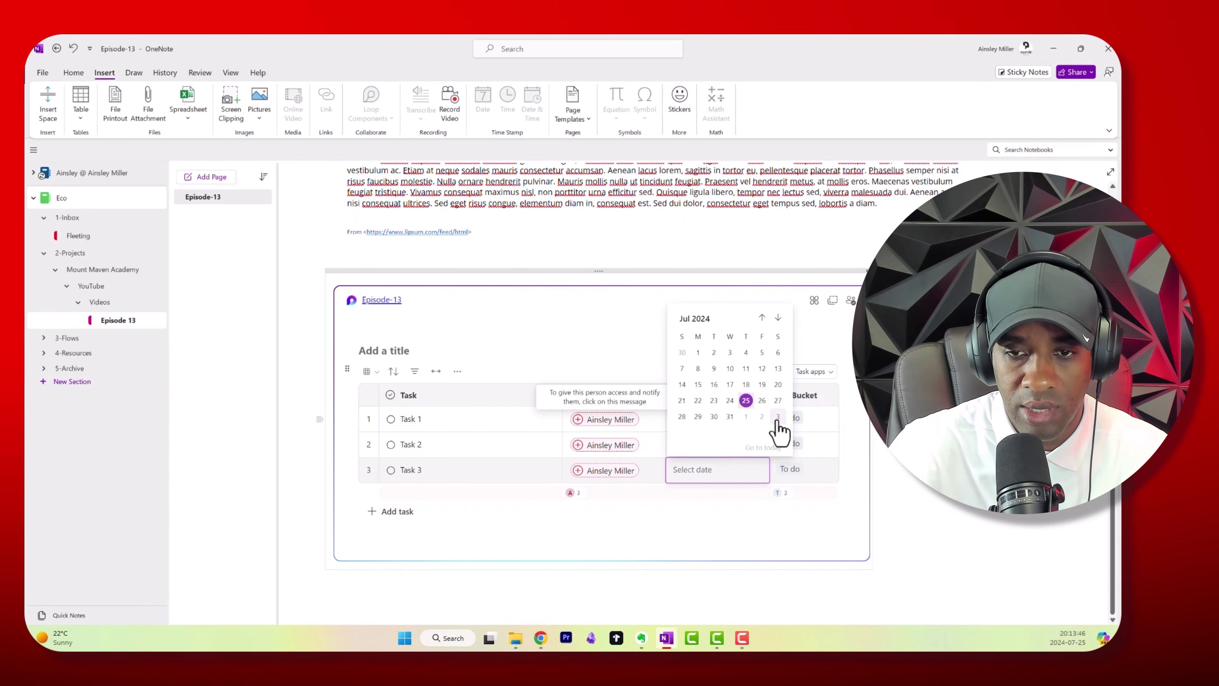
left_click(778, 417)
Add a new bucket option "In Progress" for Task 1 and check the bucket options offered for Task 3
left_click(818, 422)
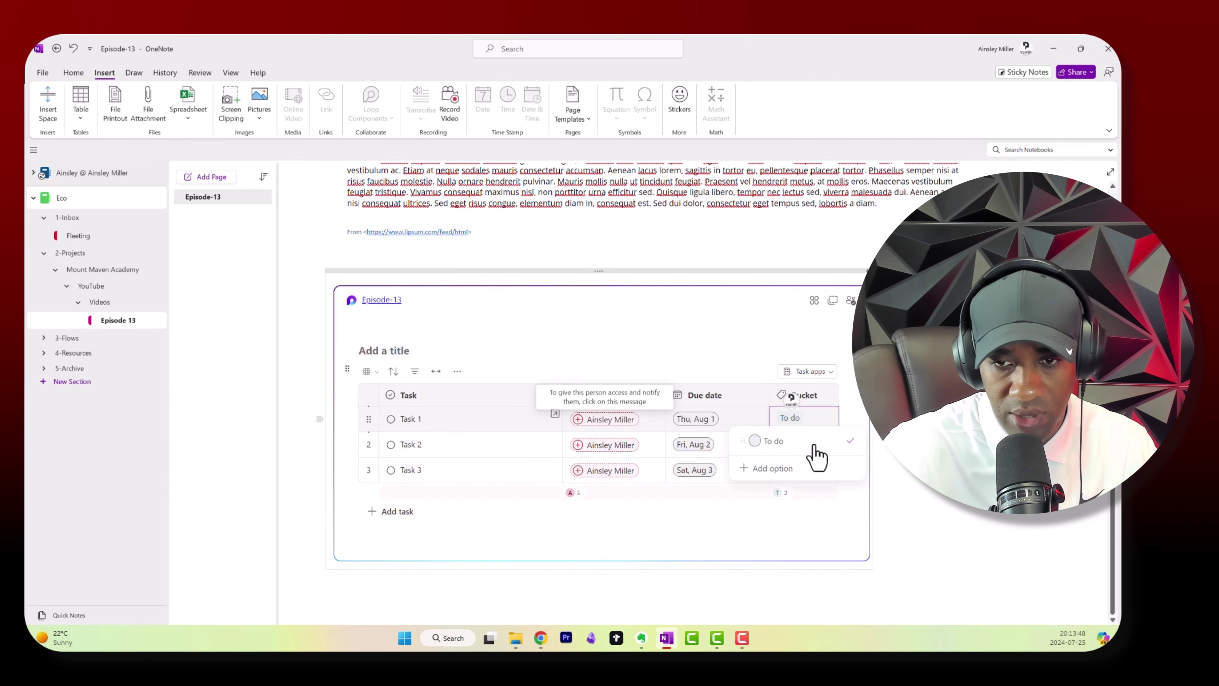
left_click(773, 470)
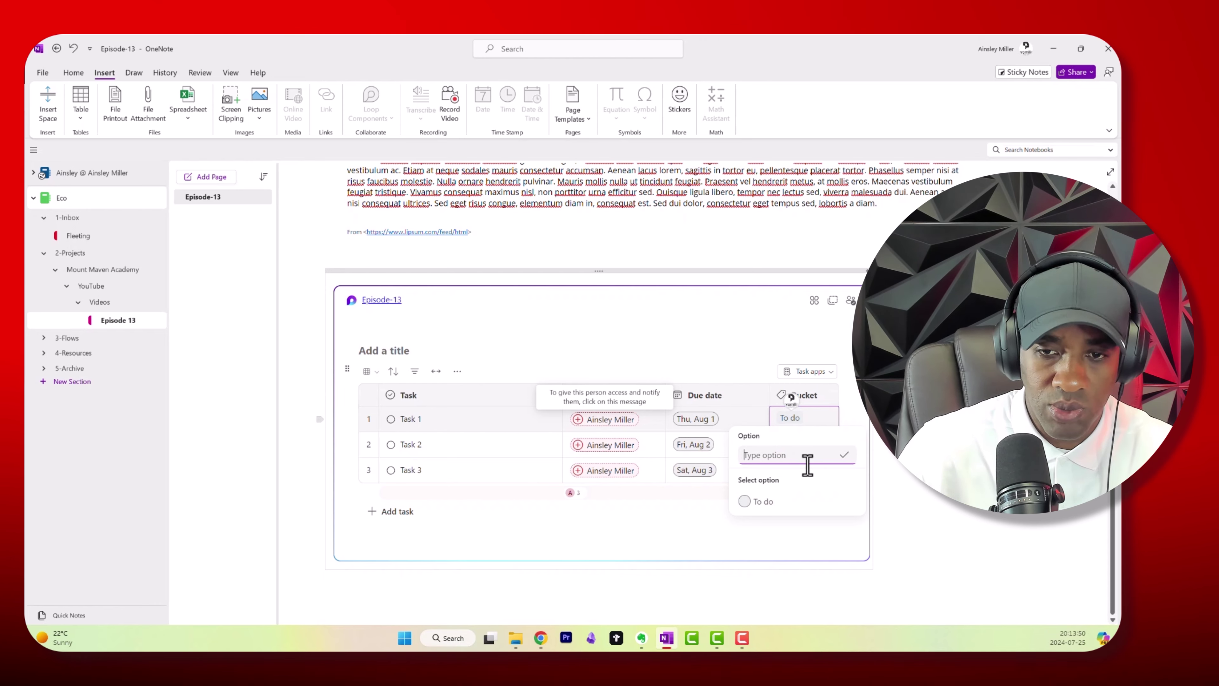
type("In")
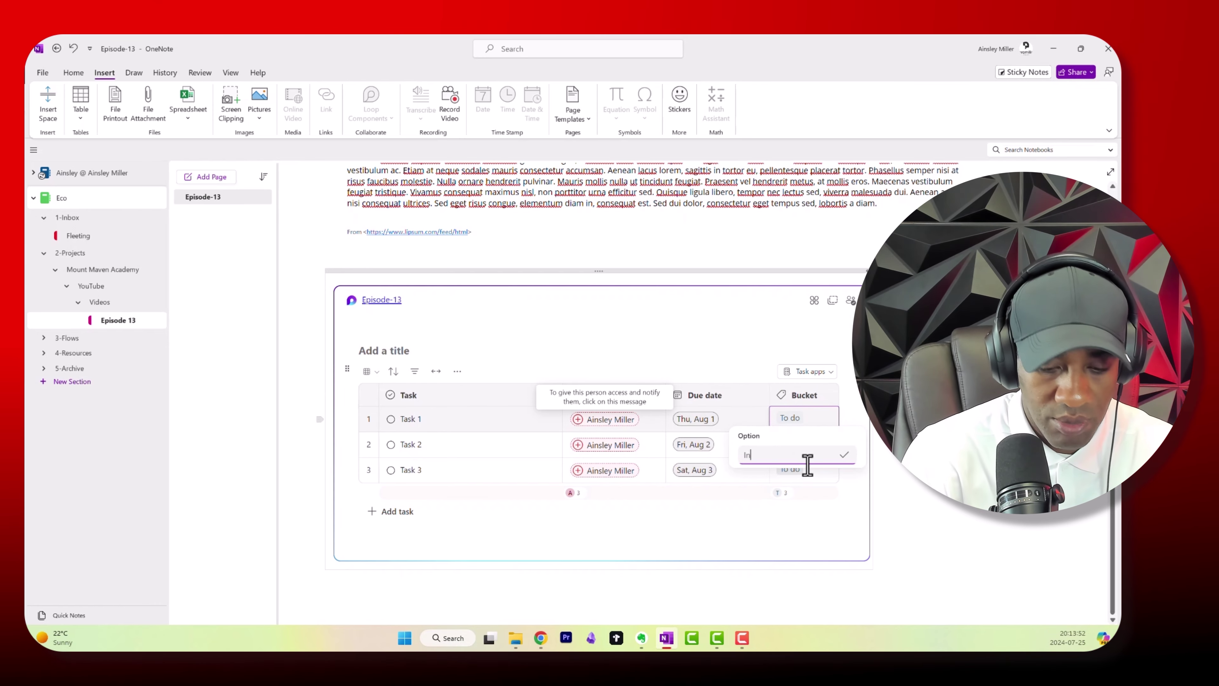
type(" Progress")
key("Return")
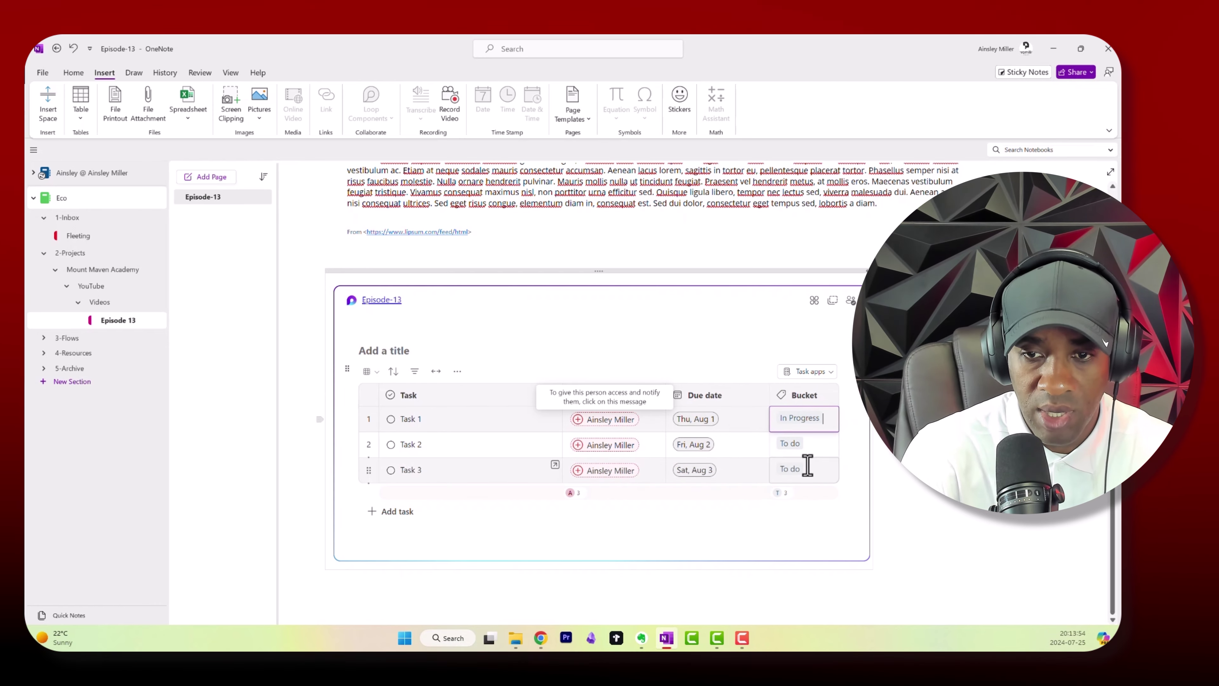
left_click(807, 470)
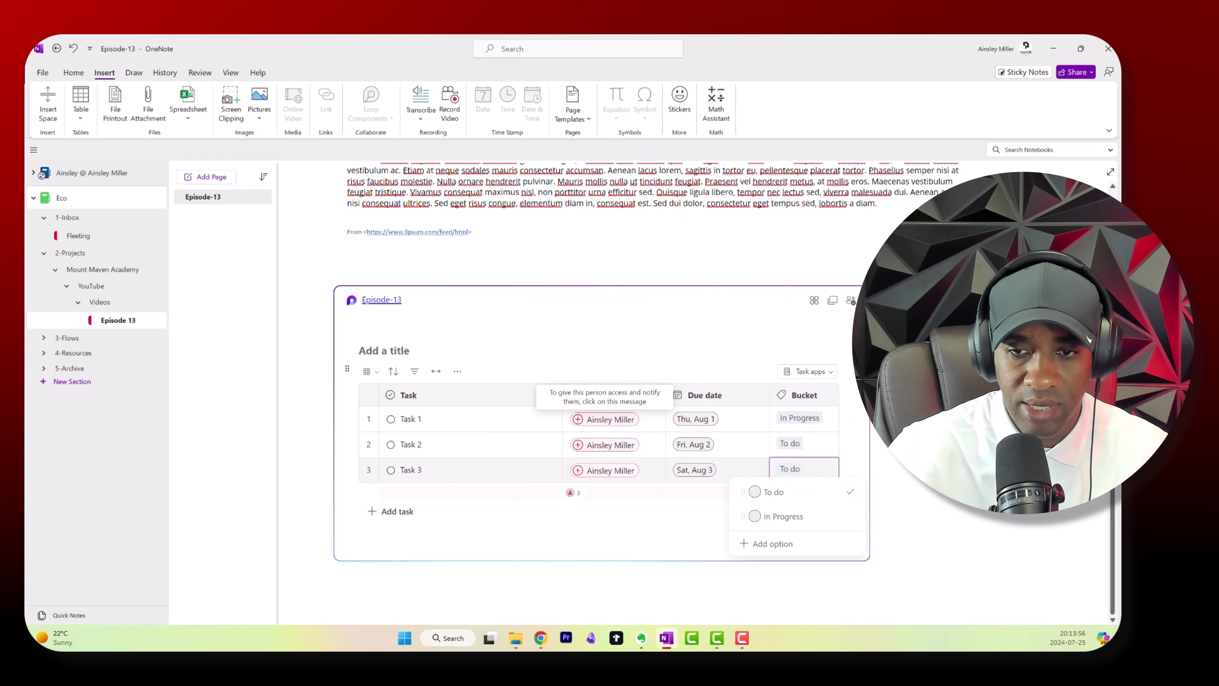
left_click(578, 538)
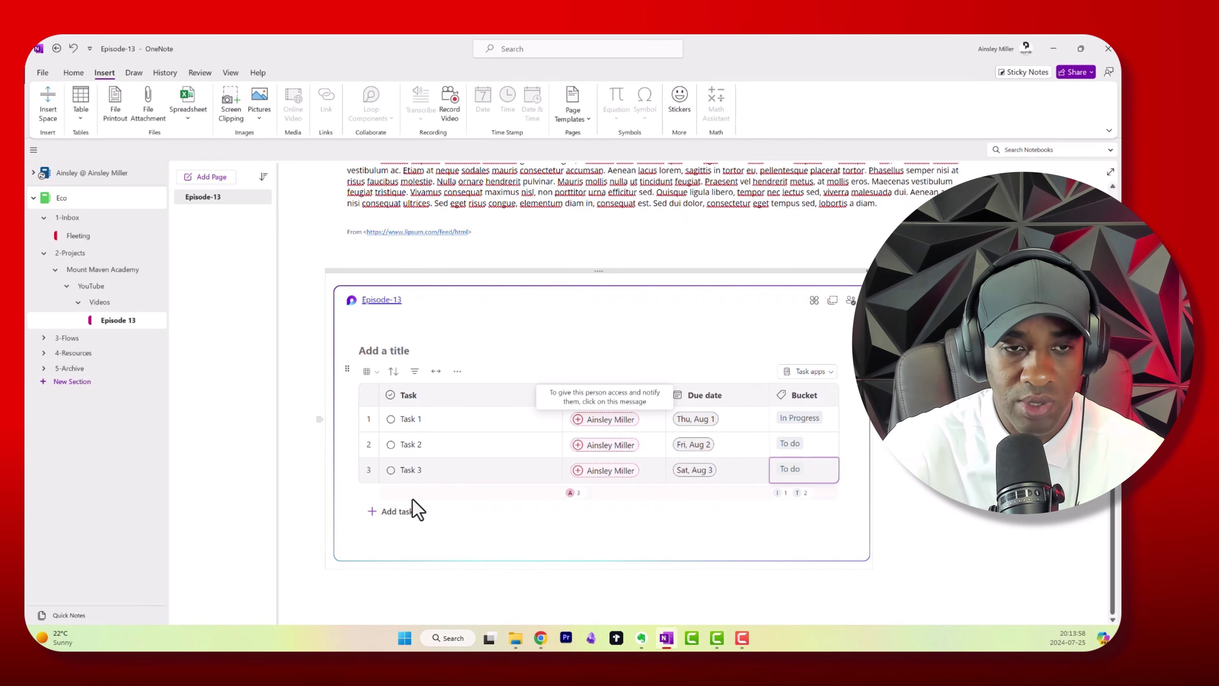
Title the task list "Task for Episode 13"
left_click(415, 354)
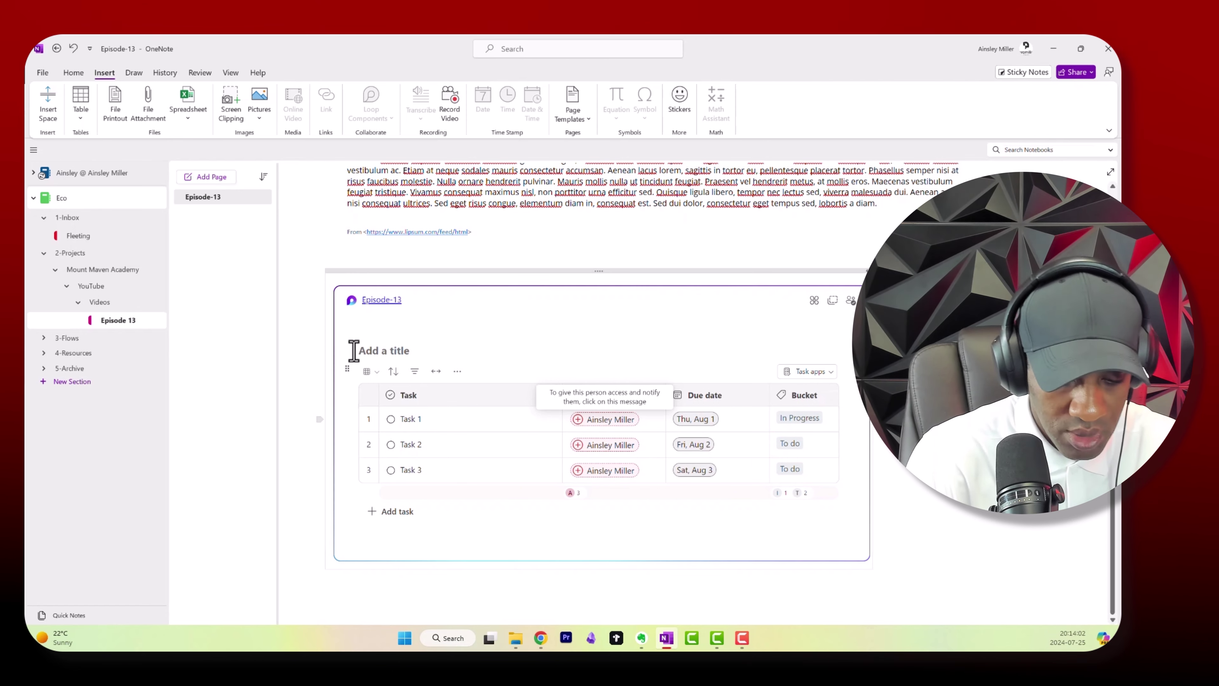
type("Task f")
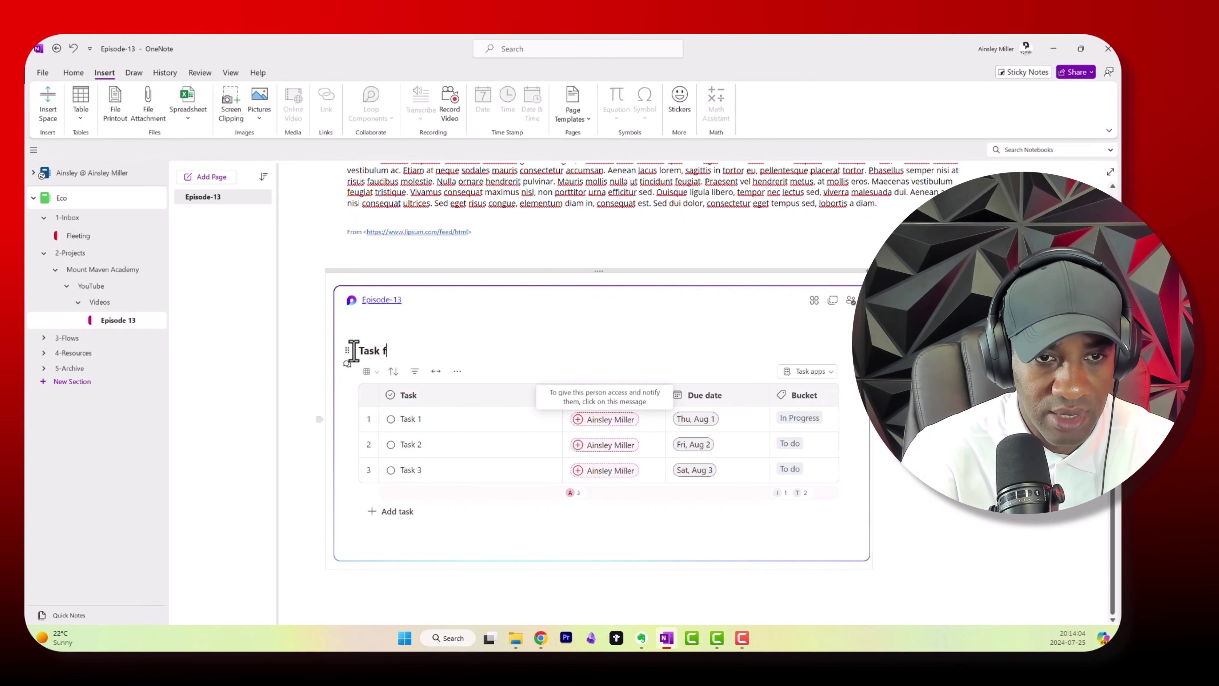
type("or Episo")
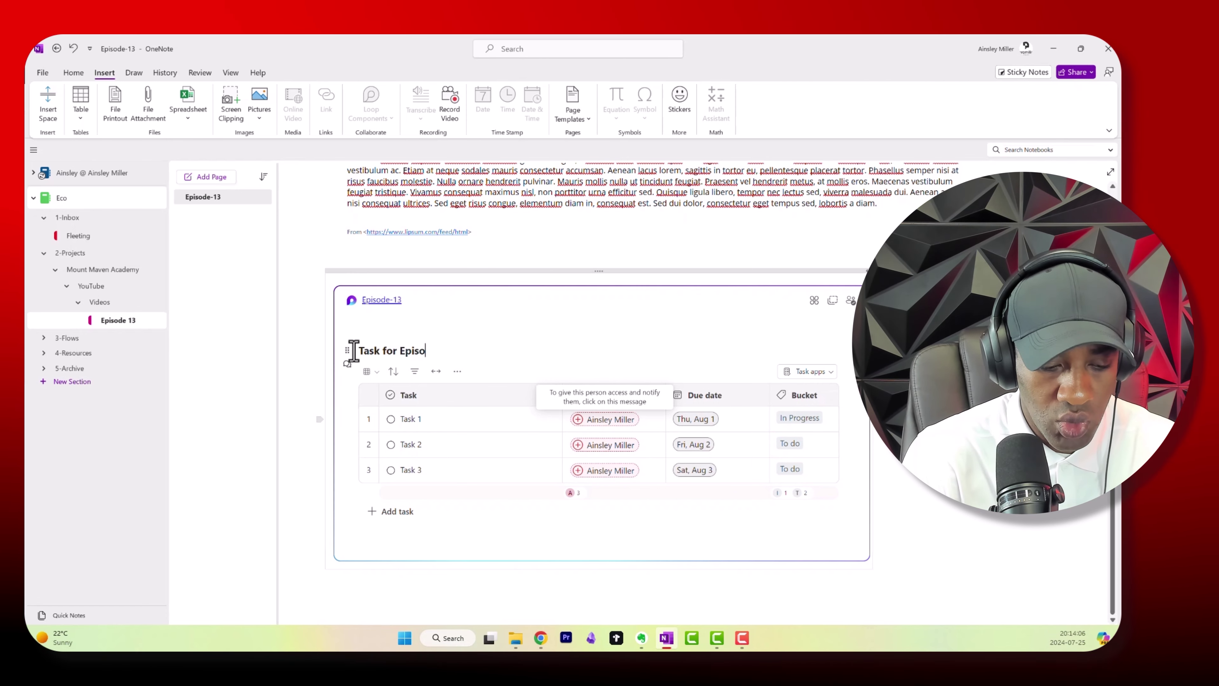
type("de 13")
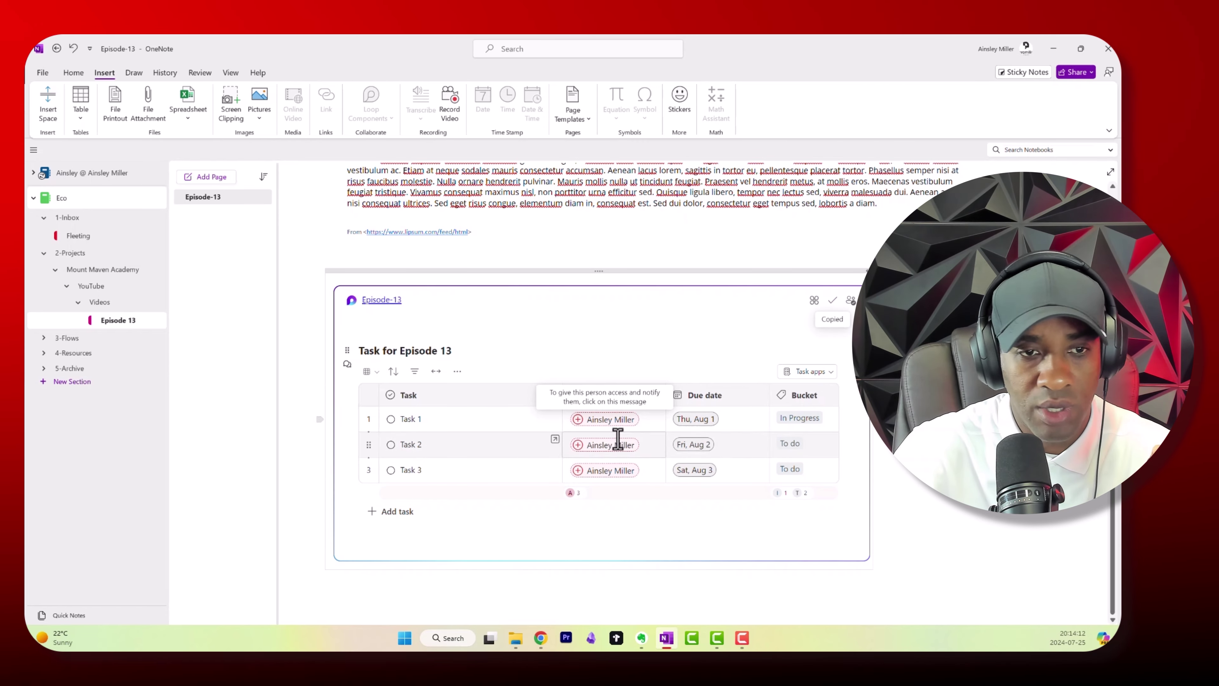
Copy the Loop task list, paste it onto a new page in the Episode 13 section and widen it
left_click(217, 175)
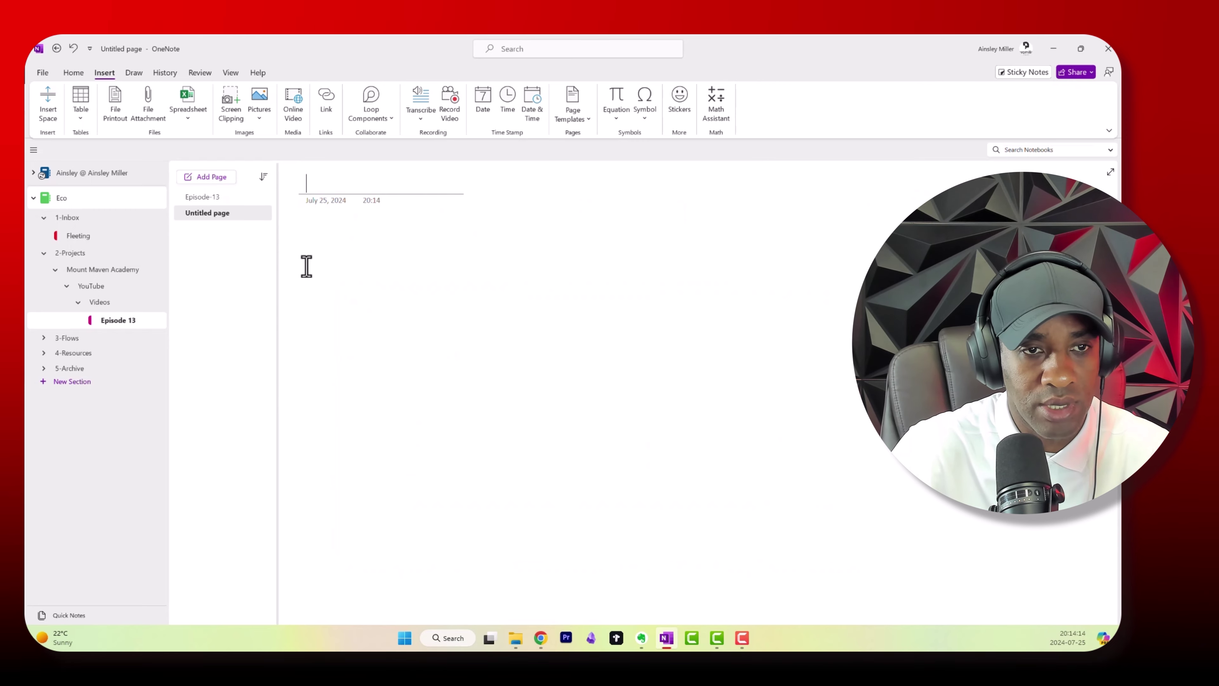
left_click(311, 244)
key("ctrl+v")
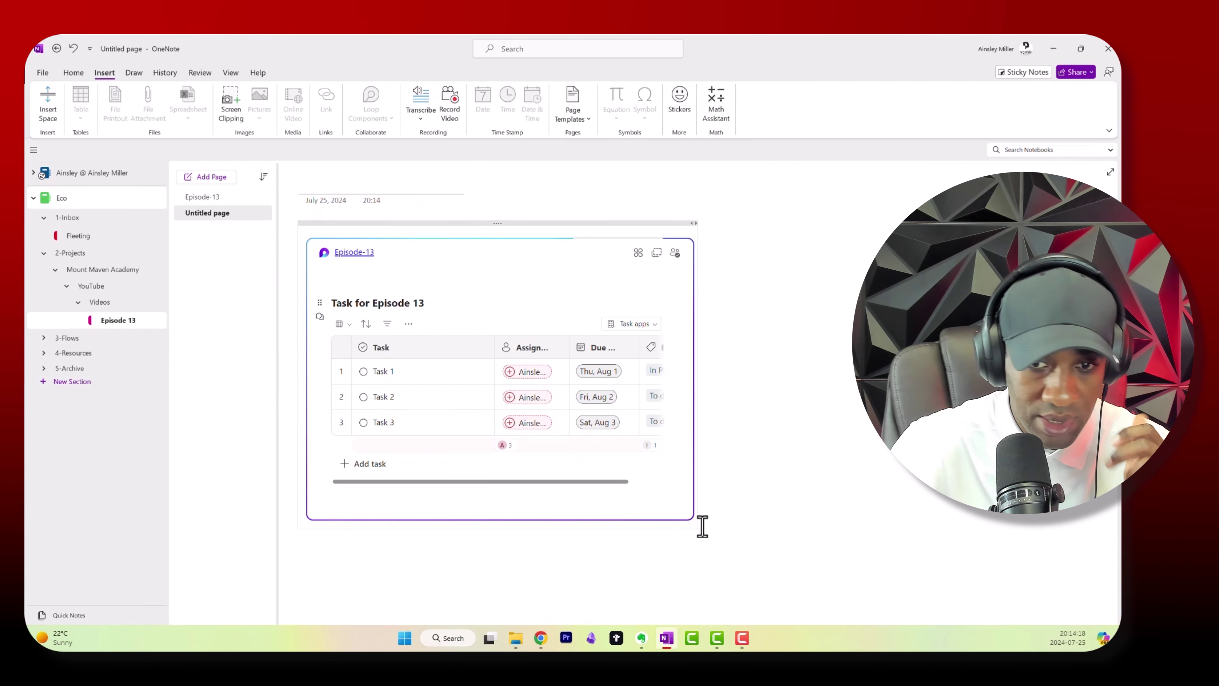
left_click_drag(694, 501, 969, 499)
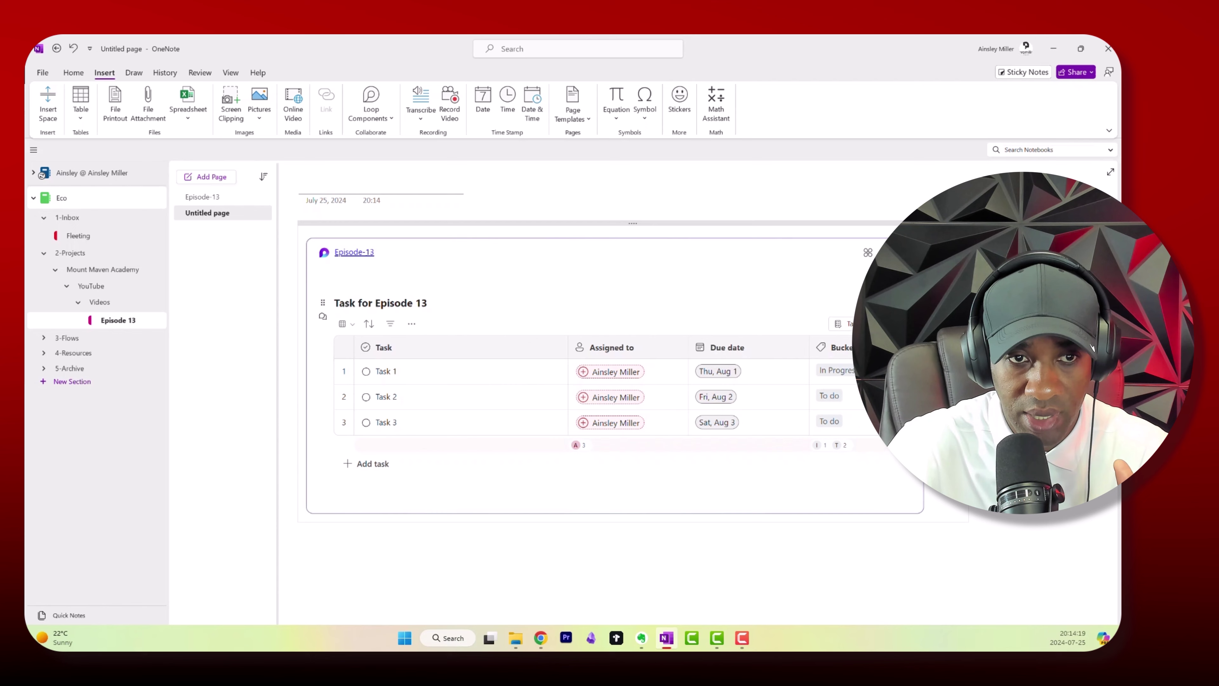
Title the new page "Episode 13 - Notes"
left_click(318, 189)
type("Ep")
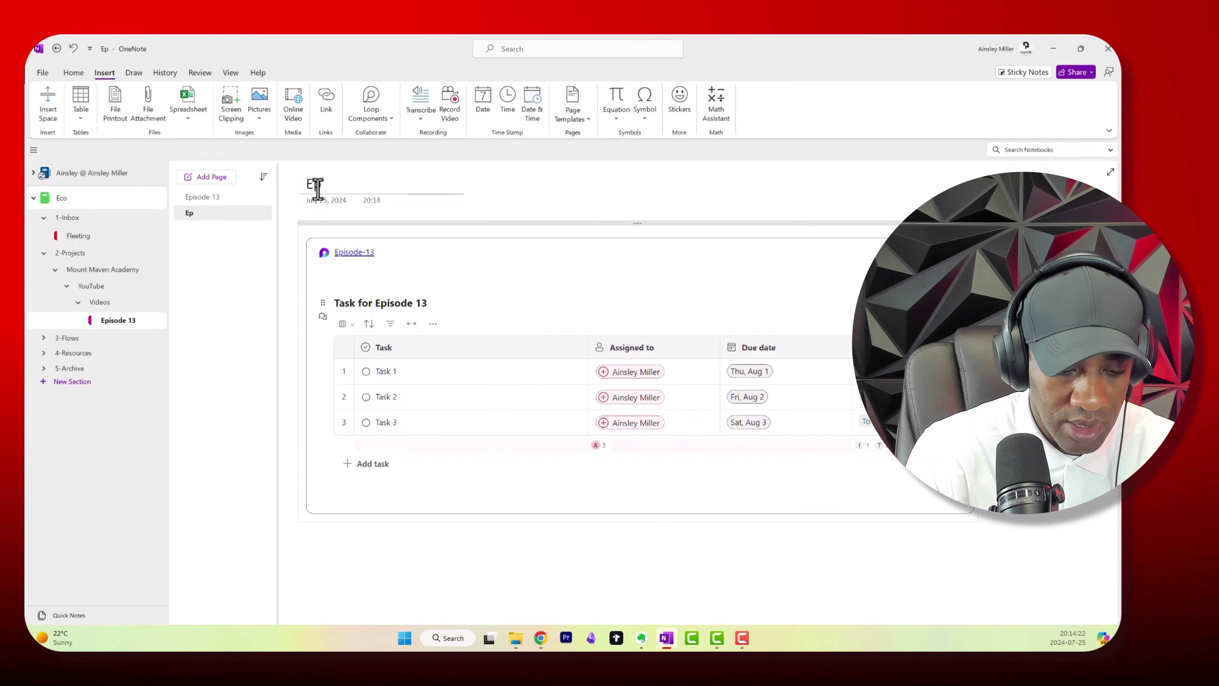
type("isode 1")
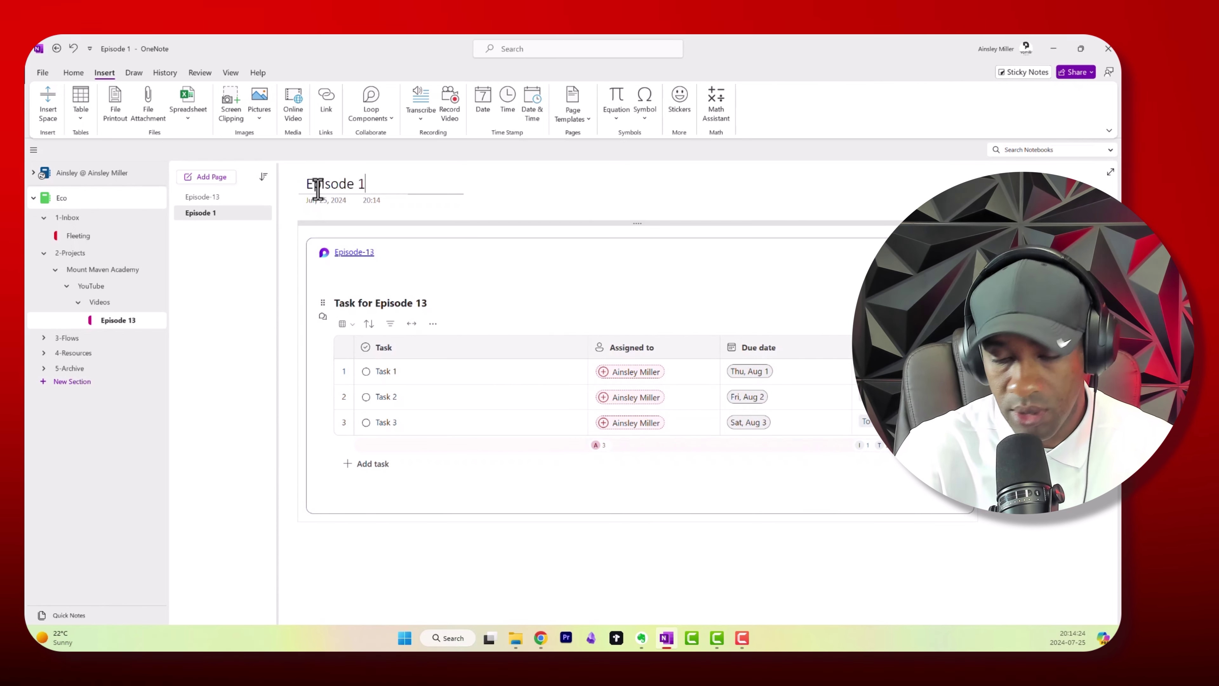
type("3 - No")
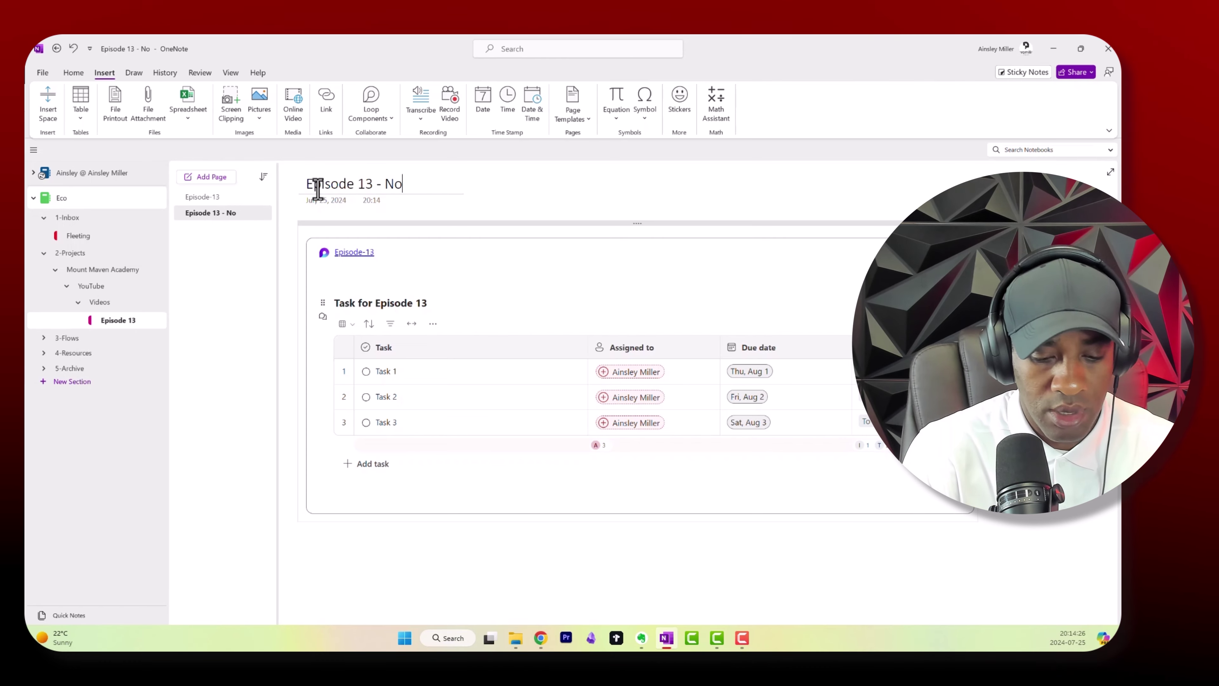
type("tes")
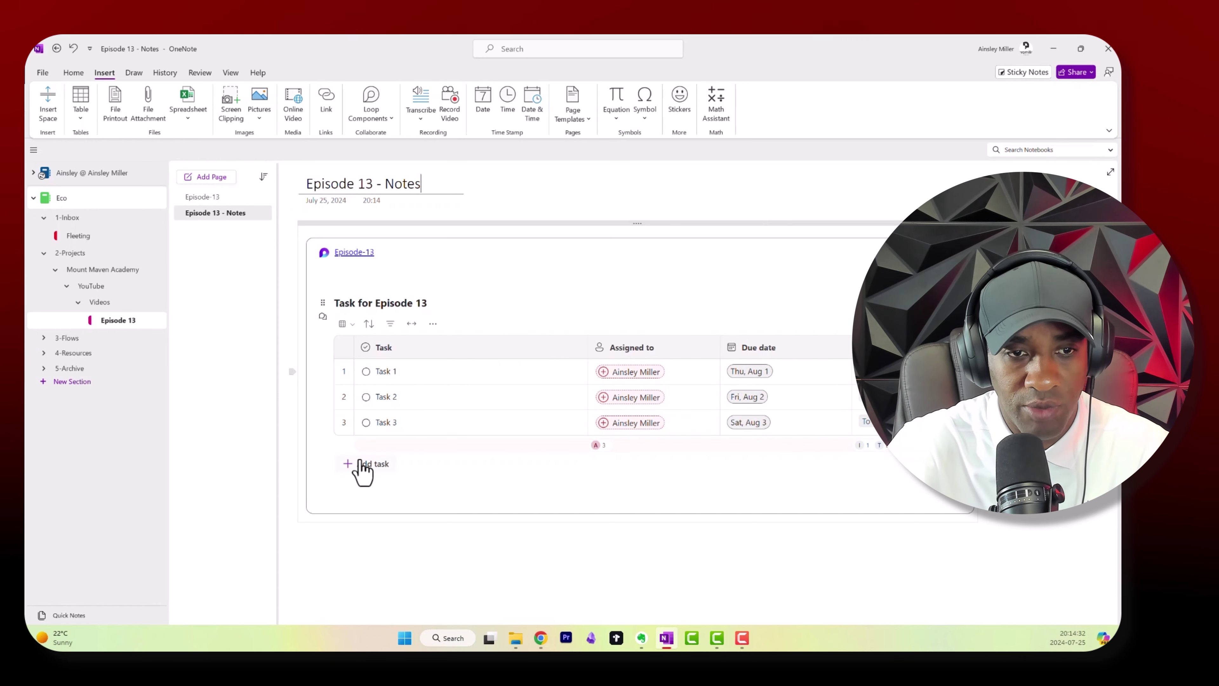
Mark Task 1 as done in the pasted list and assign it a new bucket option "Completed"
left_click(366, 371)
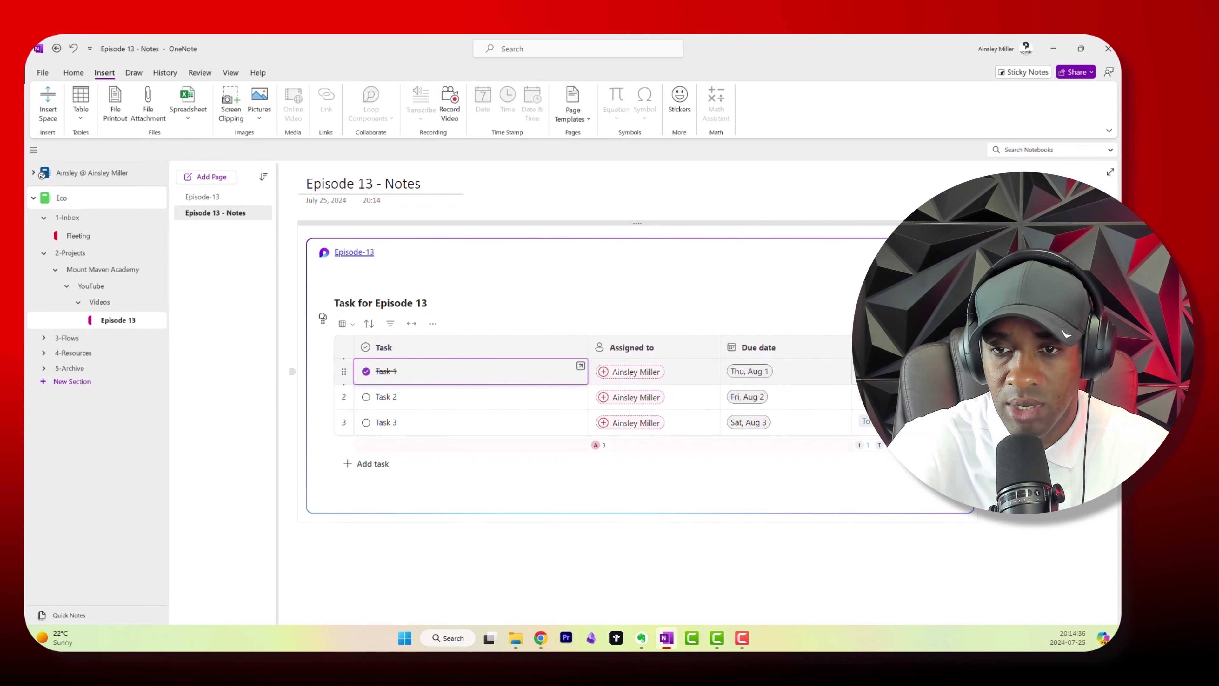
left_click(888, 371)
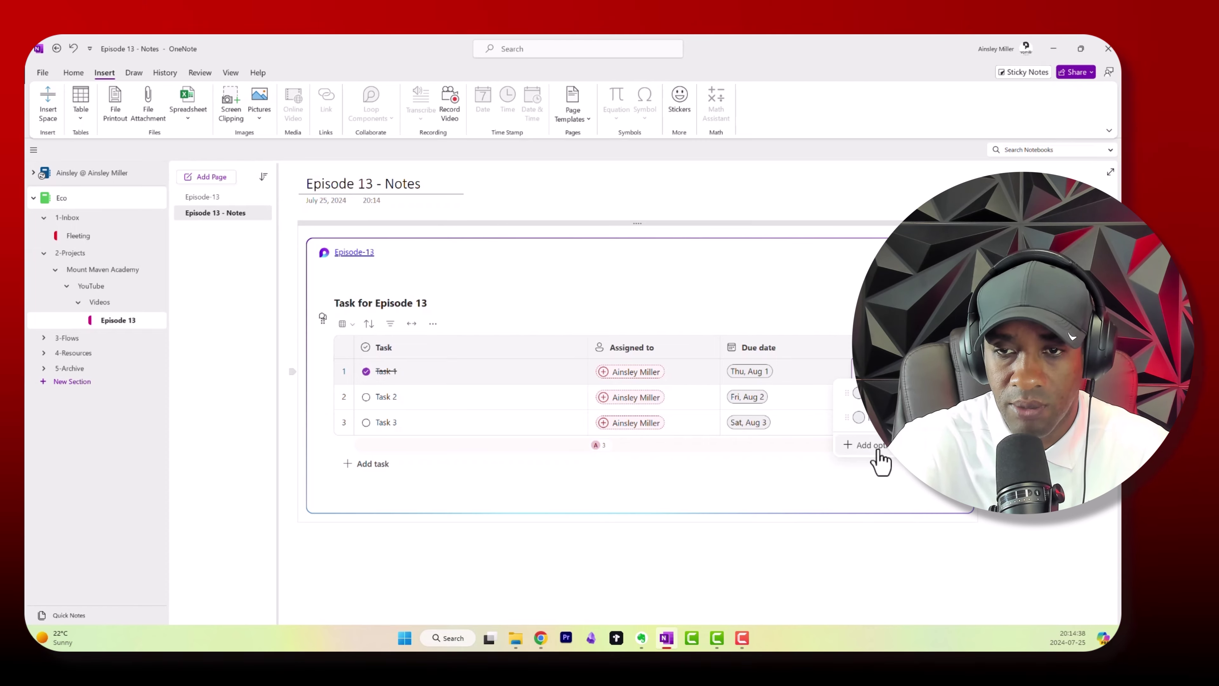
left_click(879, 449)
type("Com")
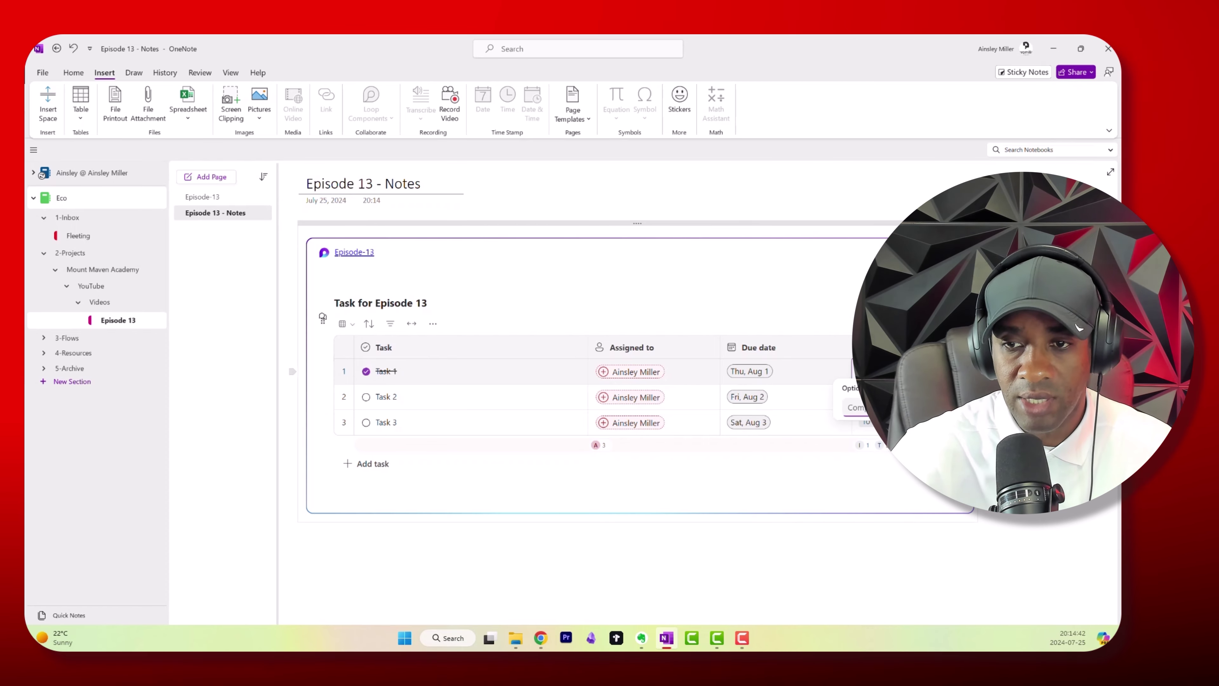
key("Return")
left_click(888, 489)
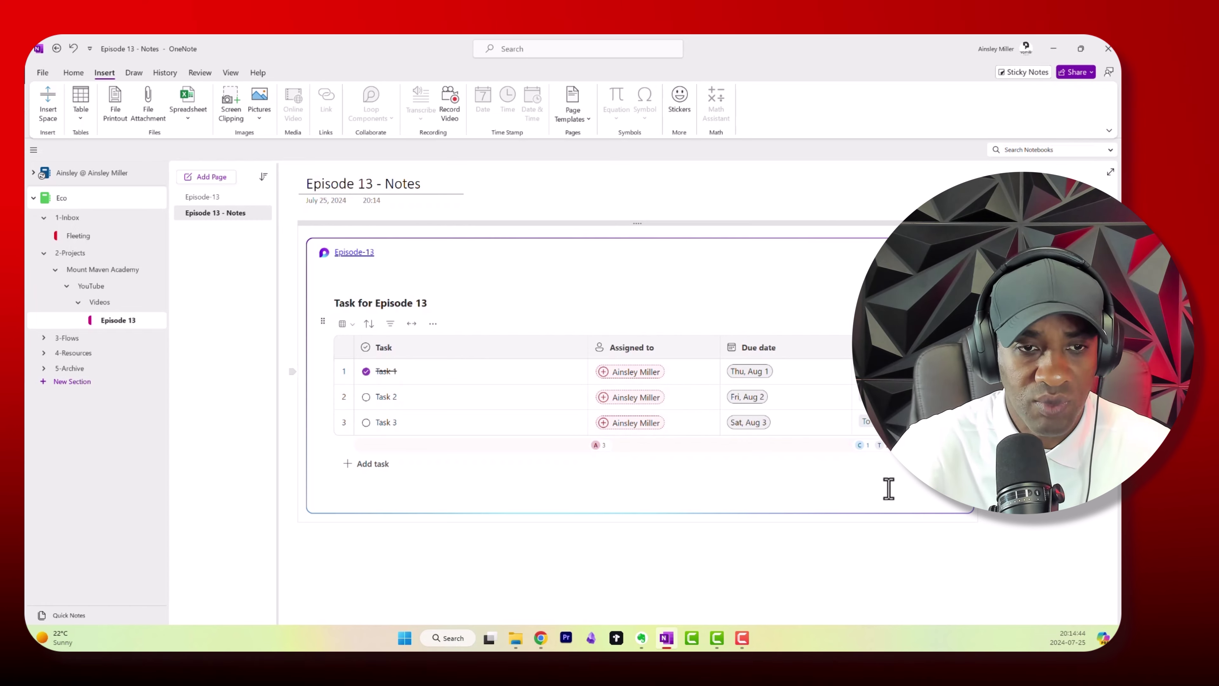
Return to the Episode-13 page and check Task 1's completion and bucket in the original Loop task list
left_click(210, 199)
scroll(615, 467, "down", 8)
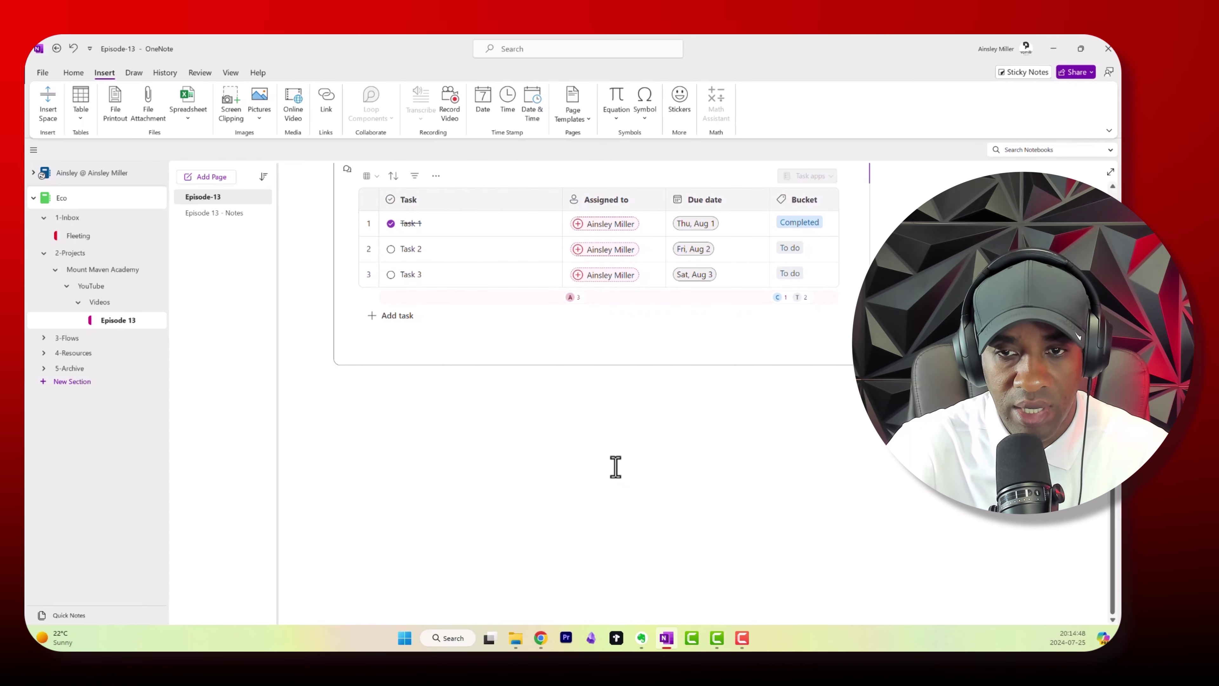
scroll(634, 390, "up", 2)
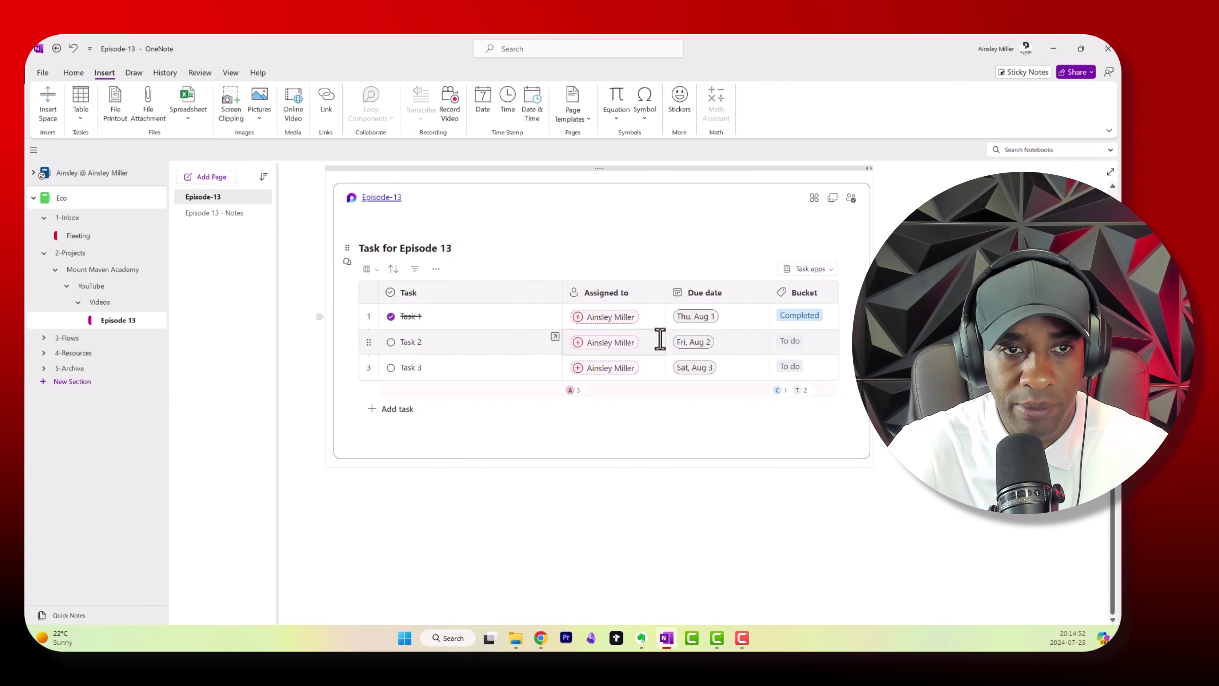
scroll(626, 420, "up", 4)
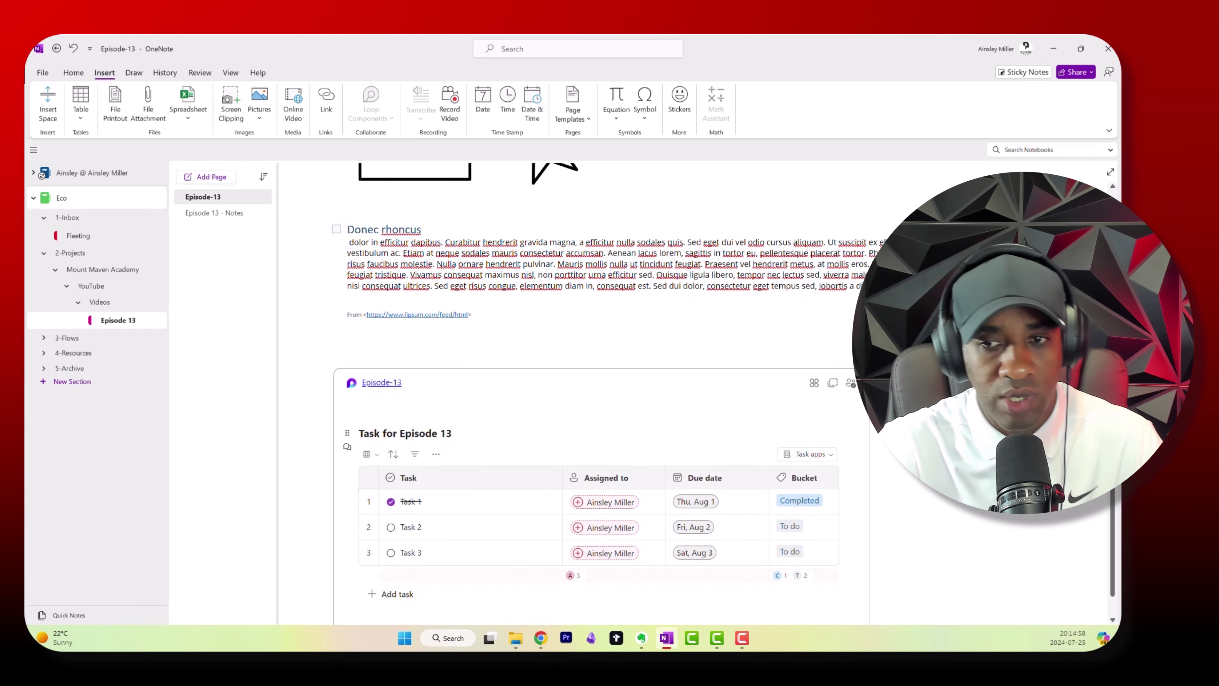
scroll(576, 393, "up", 2)
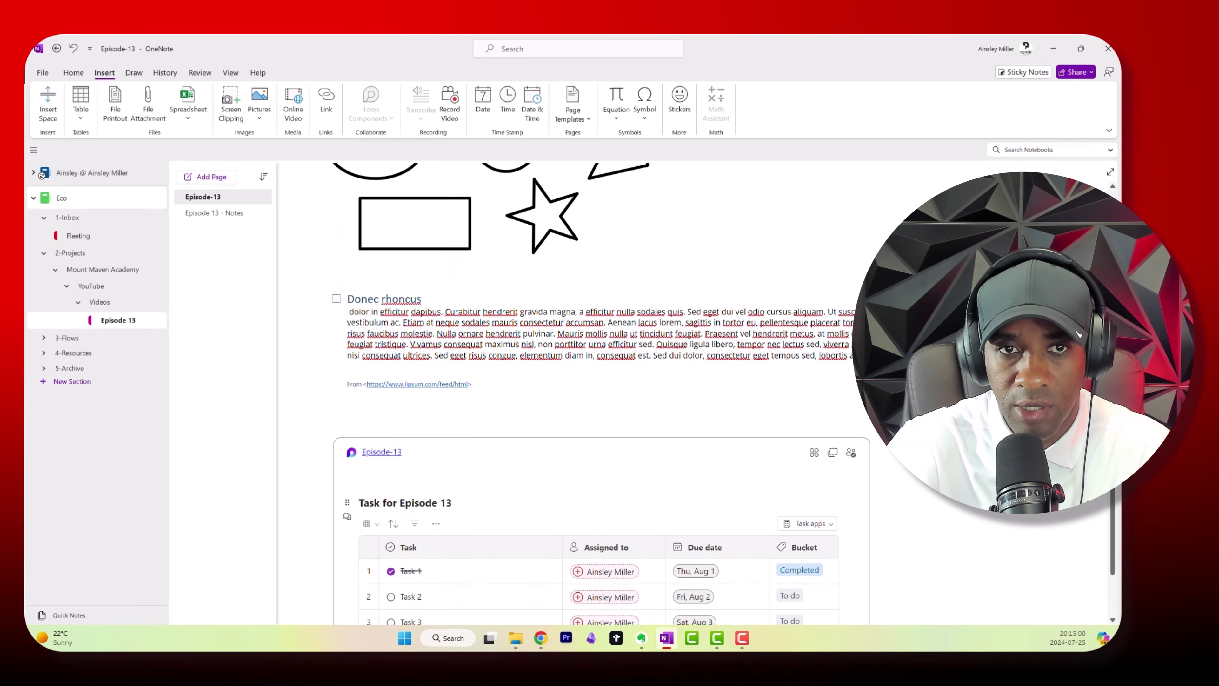
Place the cursor below the Loop task list and examine which Loop component types can be inserted there
scroll(576, 394, "down", 2)
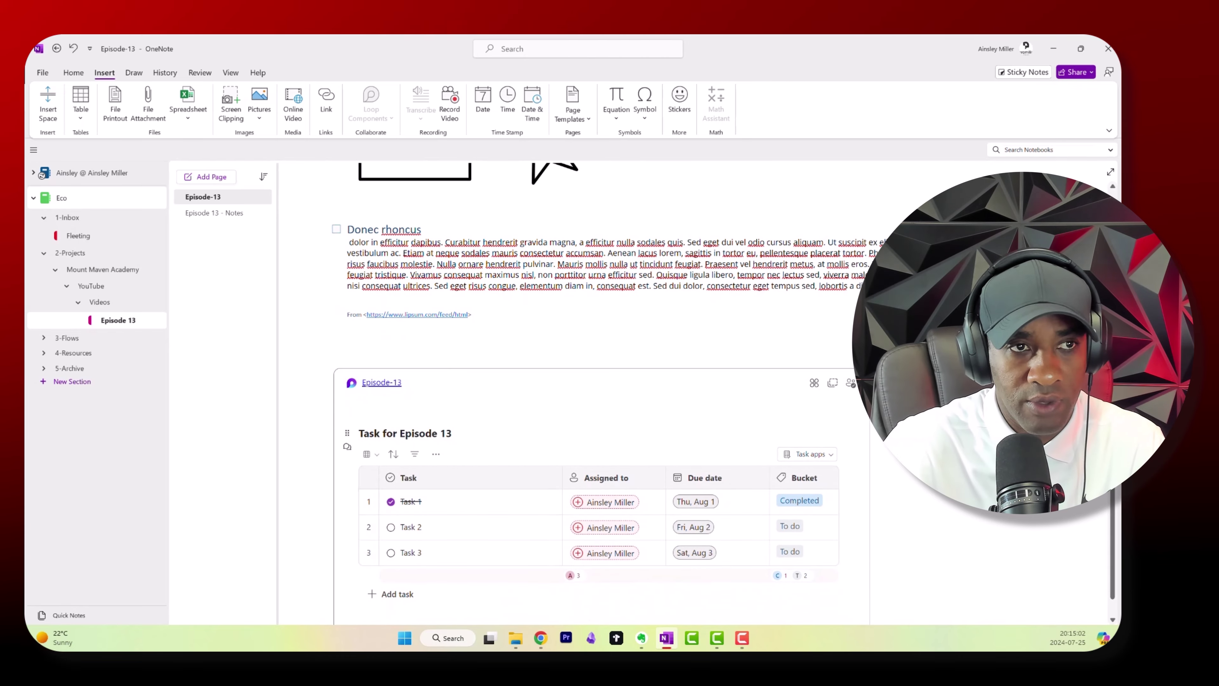
scroll(624, 418, "down", 2)
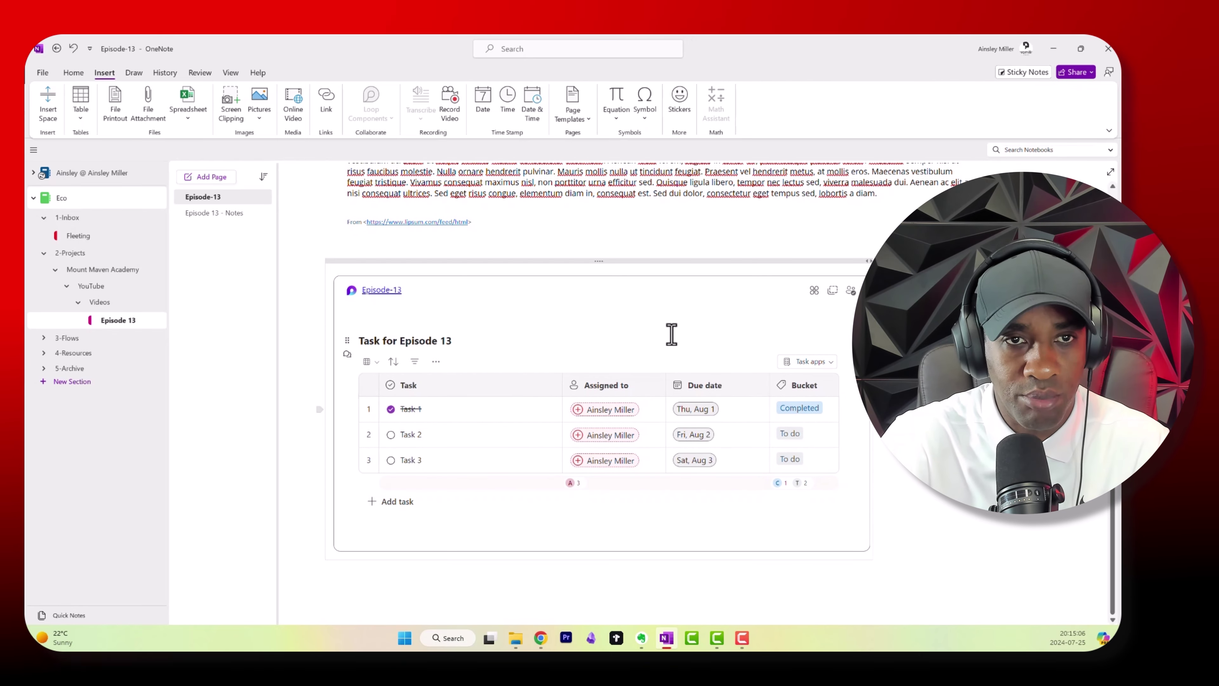
left_click(366, 587)
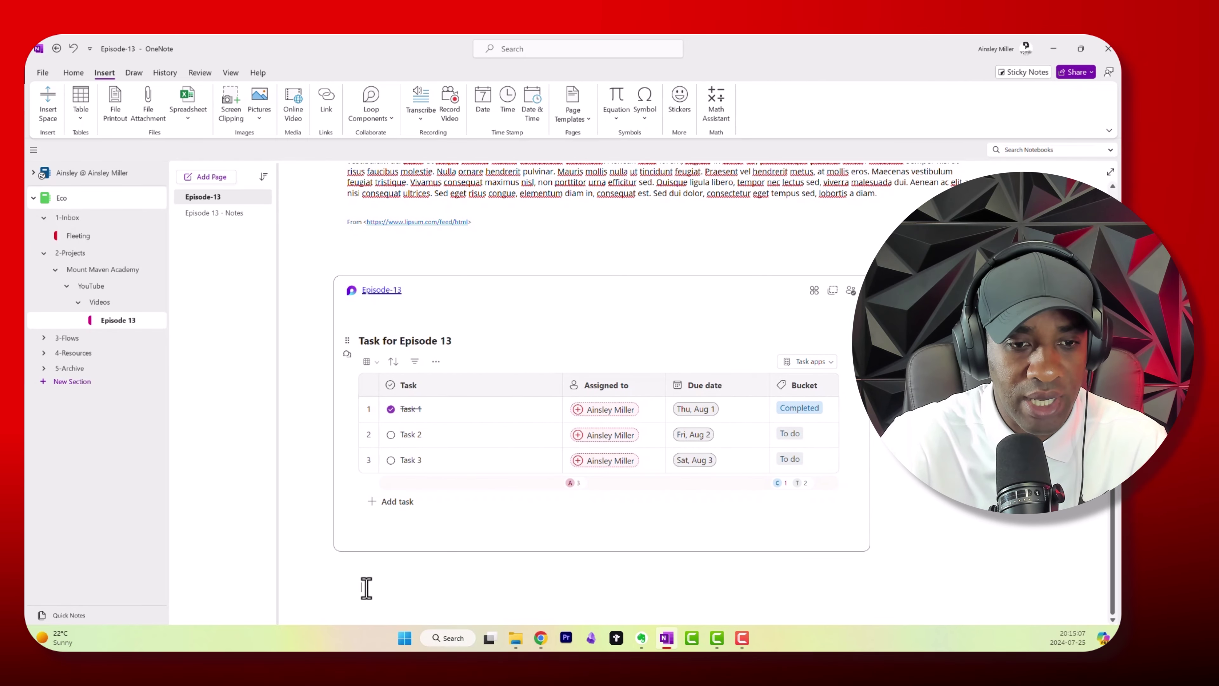
left_click(371, 122)
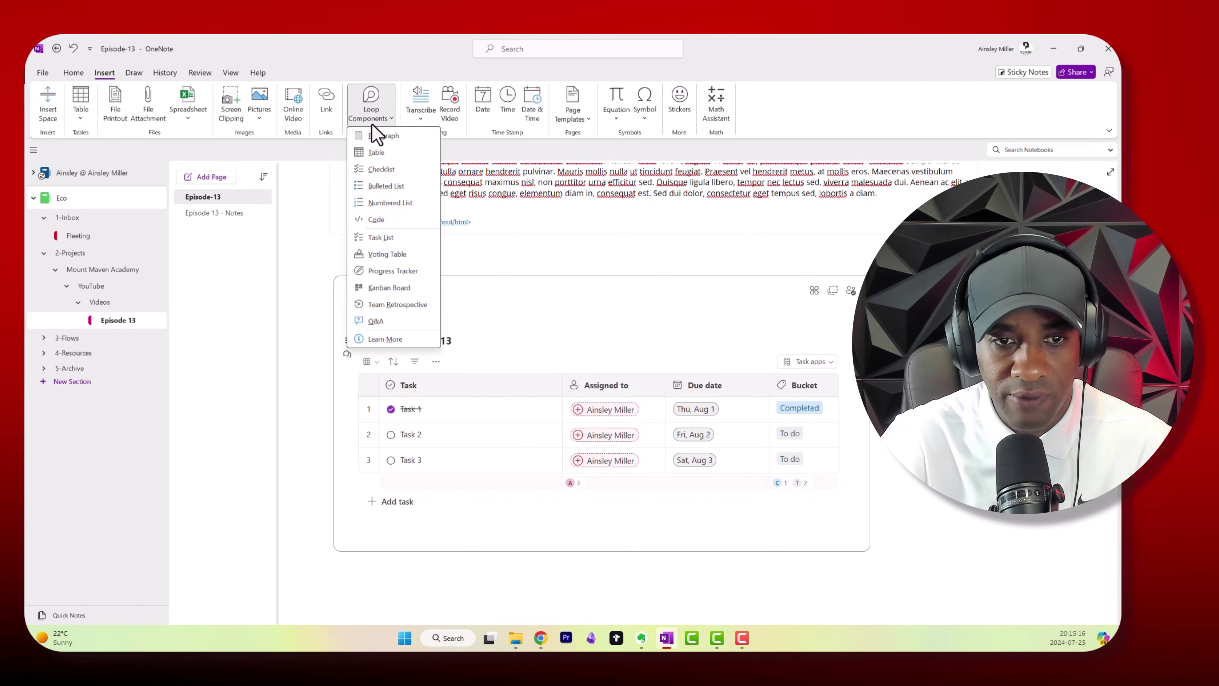
left_click(442, 613)
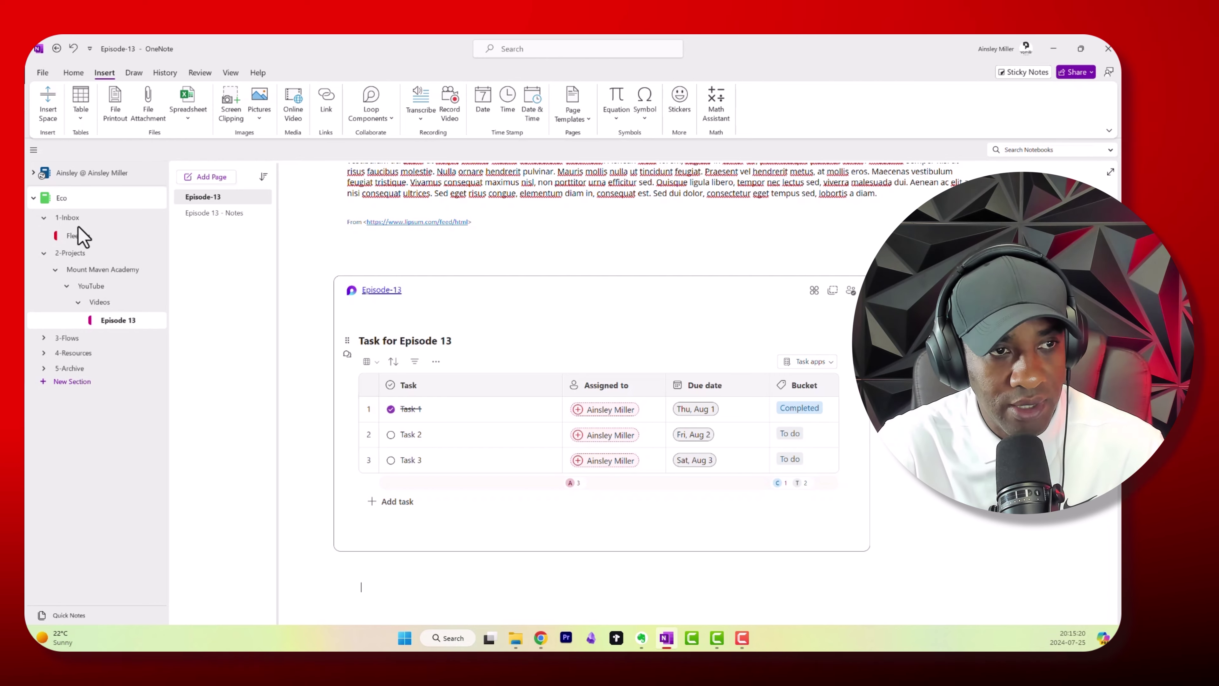
Examine the Eco notebook's hierarchy by collapsing and re-expanding its levels from 2-Projects through Mount Maven Academy and YouTube to Videos
left_click(33, 198)
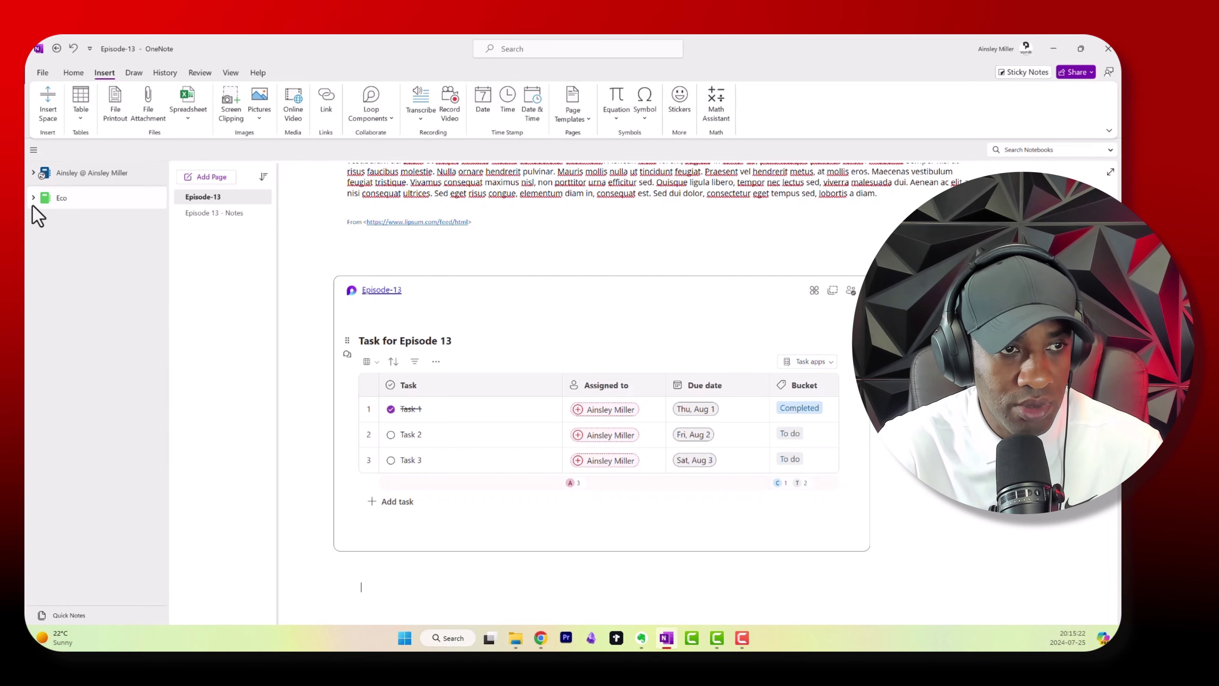
left_click(33, 197)
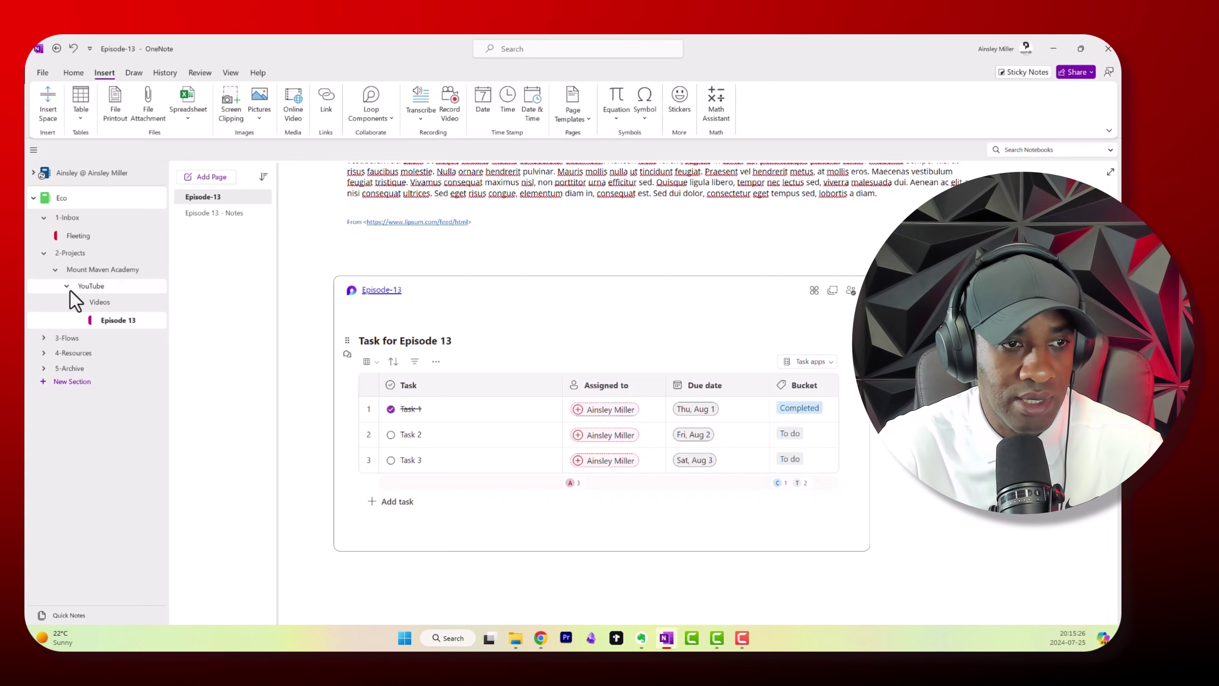
left_click(78, 302)
left_click(67, 286)
left_click(55, 269)
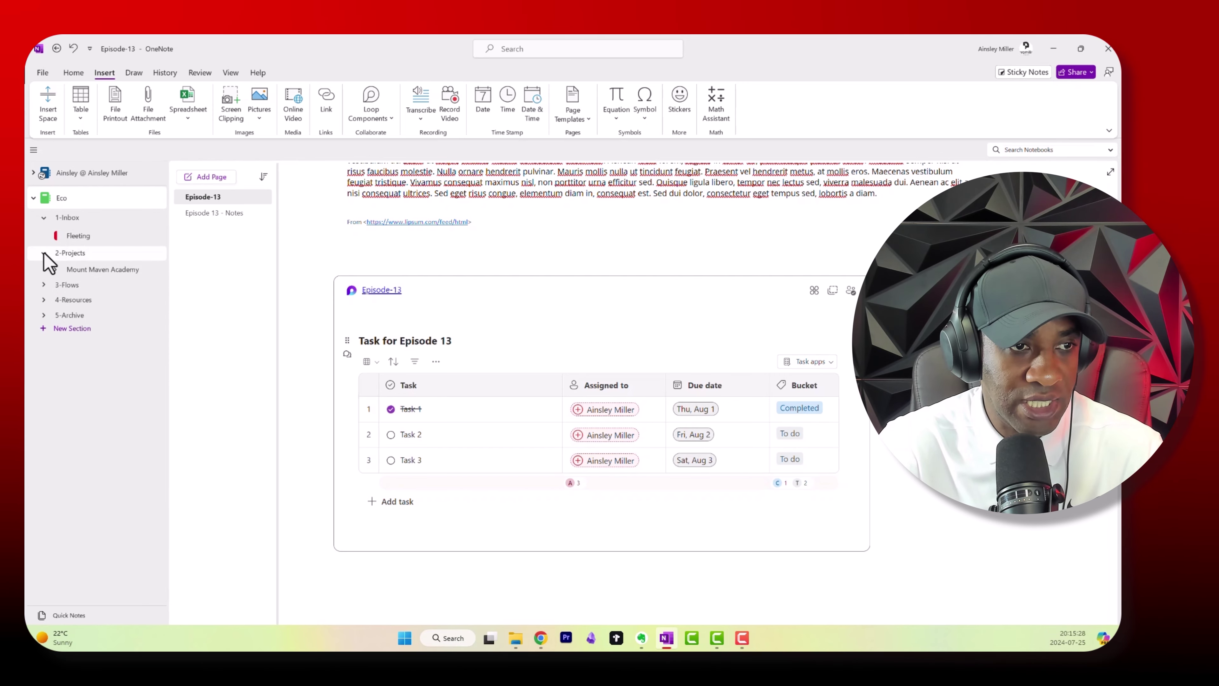
left_click(43, 253)
left_click(44, 253)
left_click(56, 270)
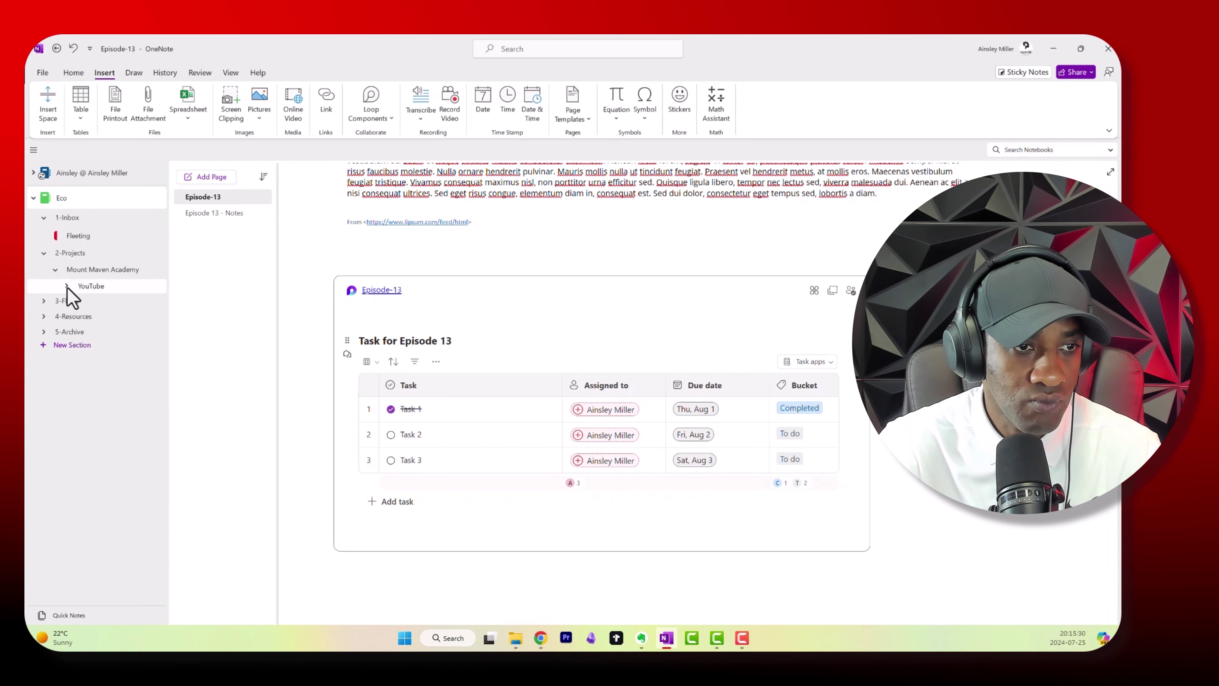
left_click(67, 286)
left_click(77, 302)
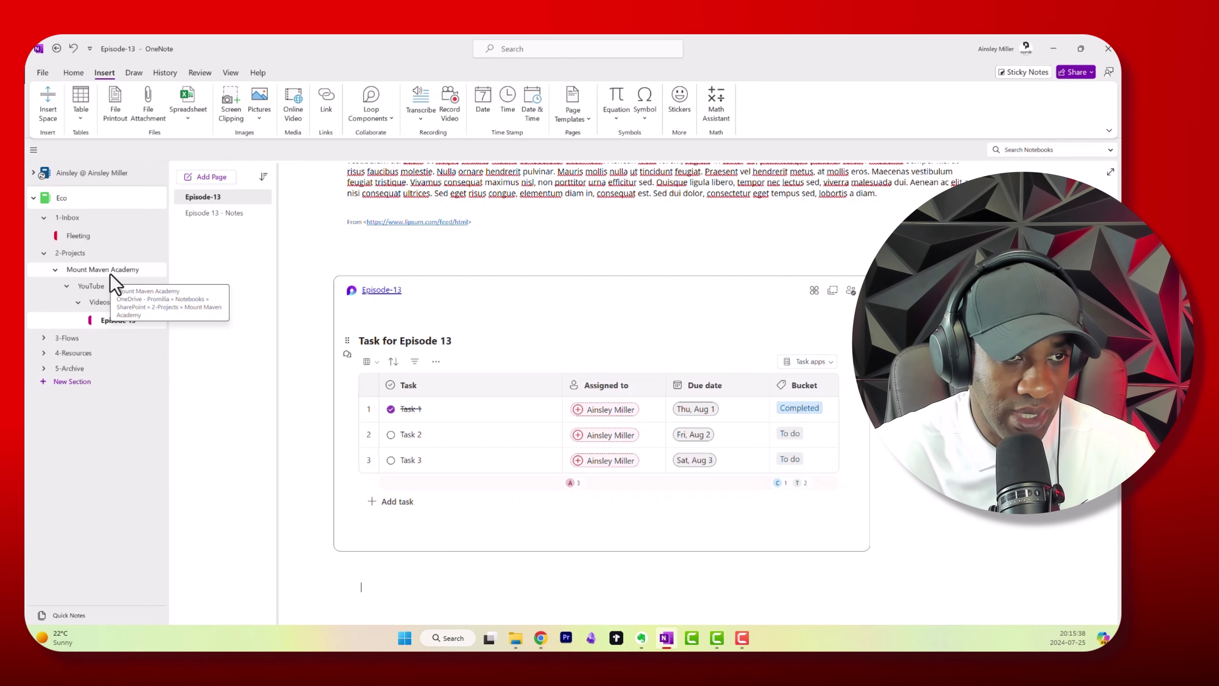
Collapse the 2-Projects and 1-Inbox section groups and compare the Loop task list on the Episode 13 - Notes and Episode-13 pages
left_click(43, 253)
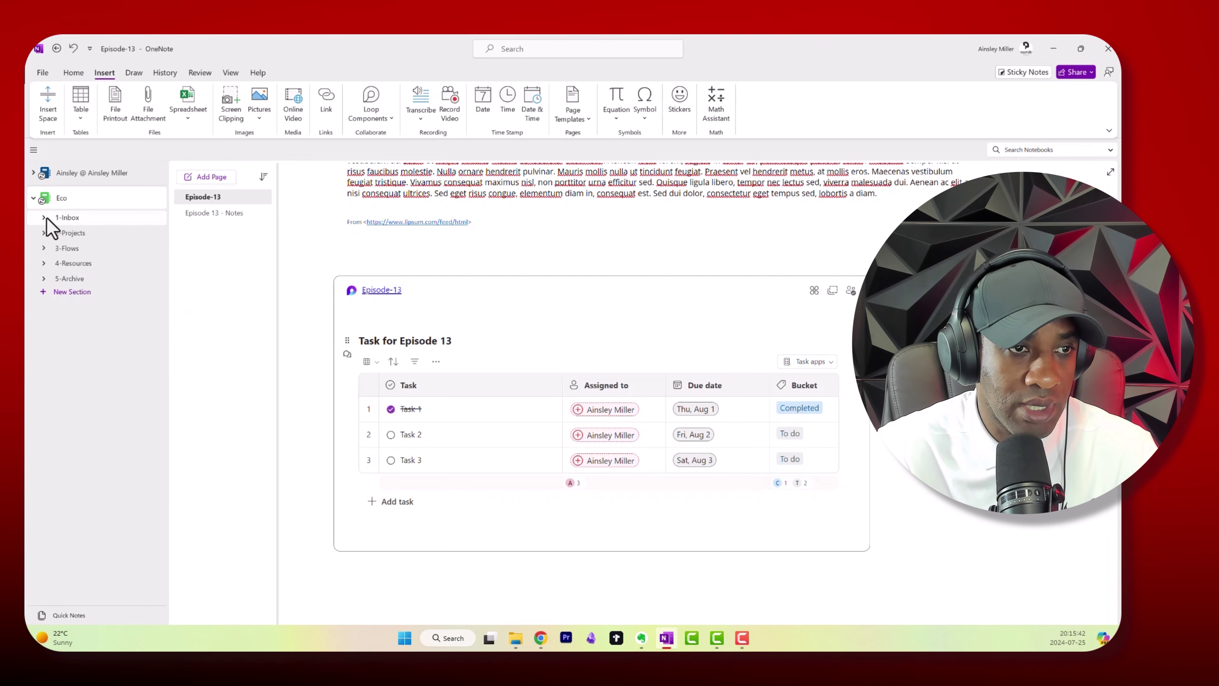
left_click(45, 217)
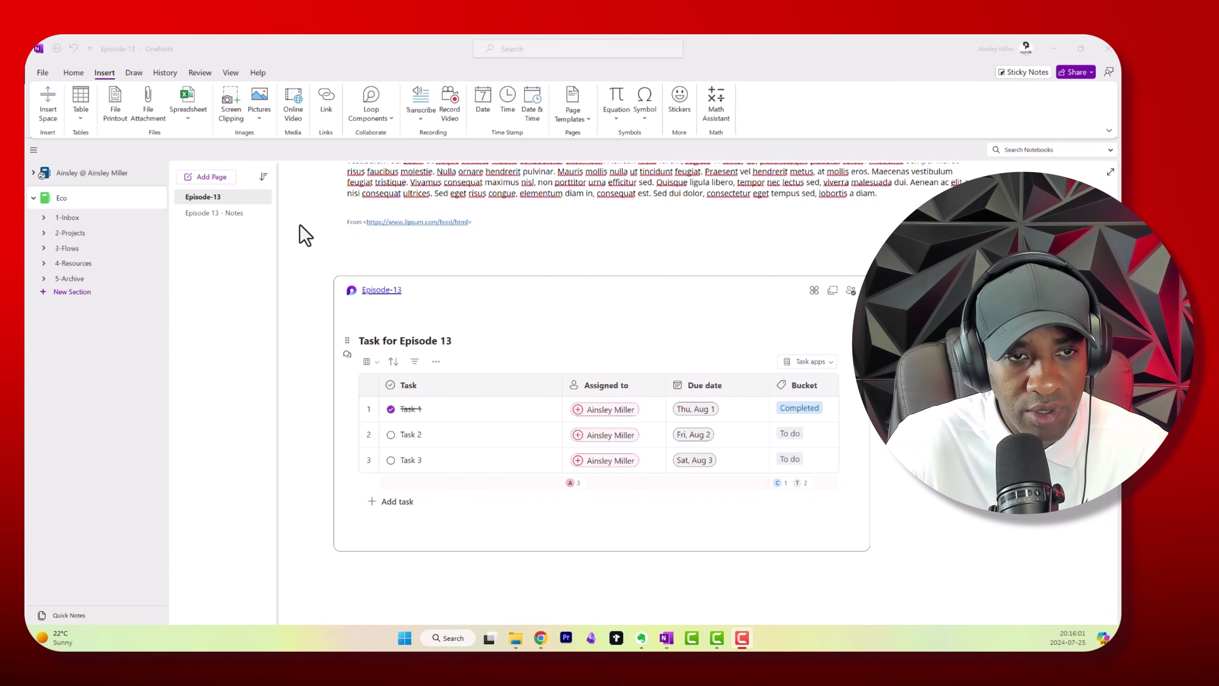
left_click(233, 214)
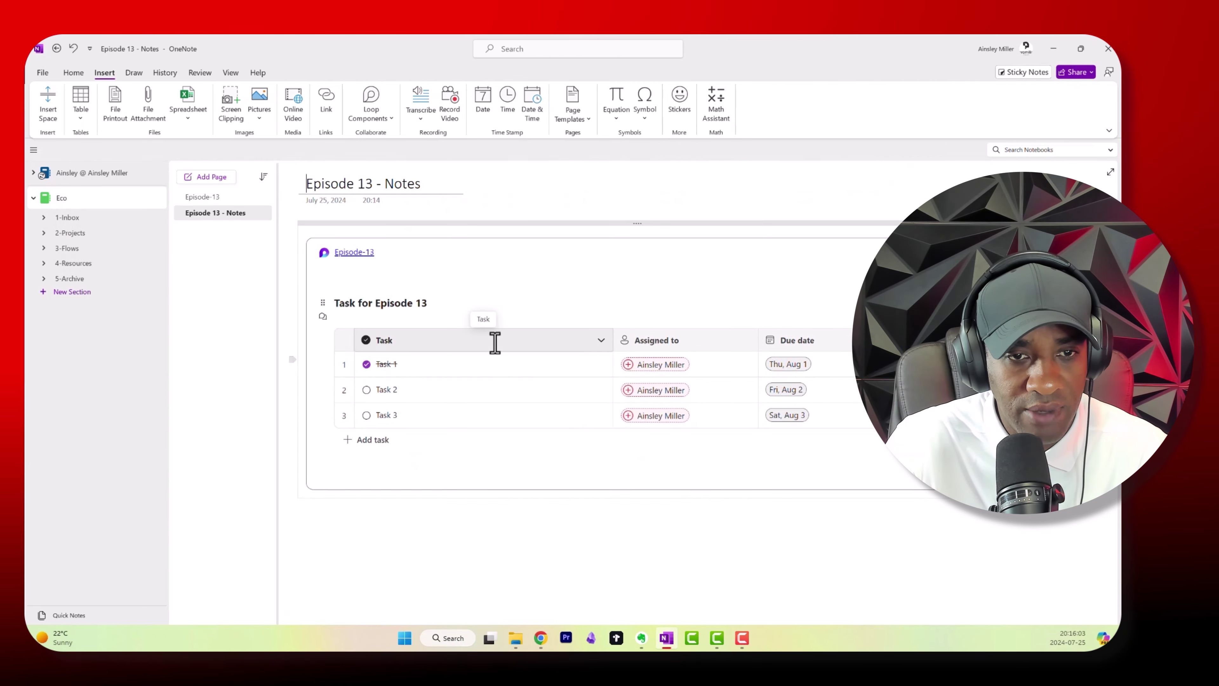
left_click(223, 197)
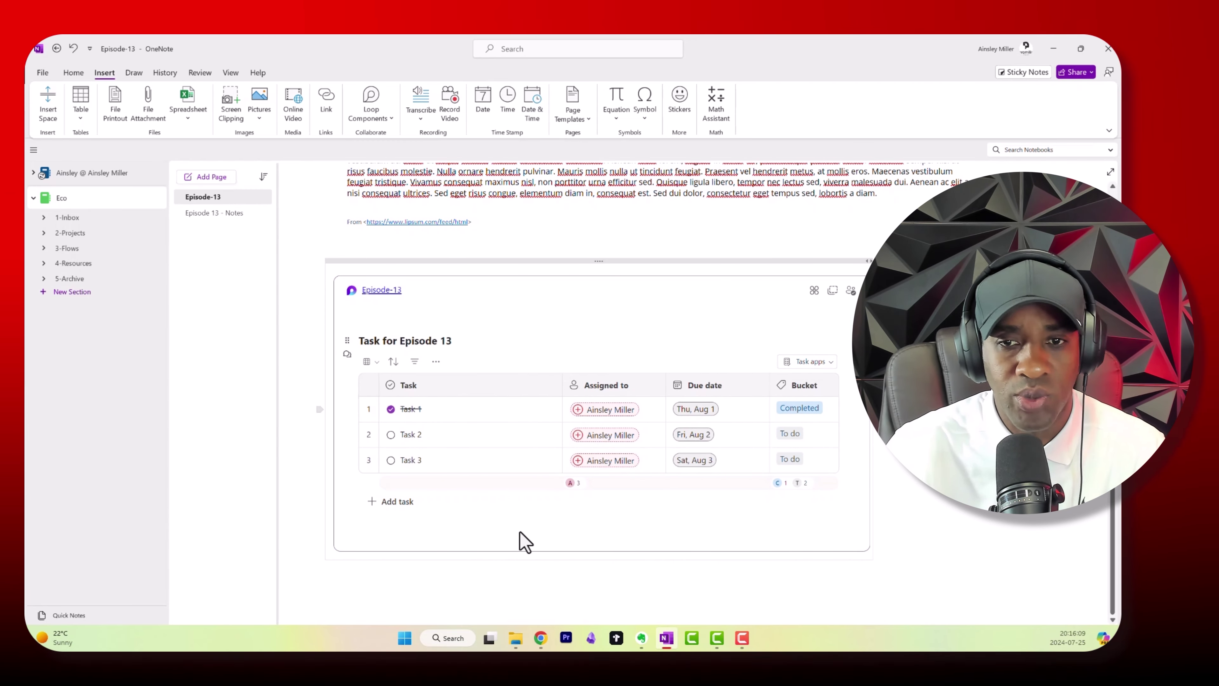
Expand the 1-Inbox and 2-Projects section groups to show their nesting, and collapse both again
left_click(44, 217)
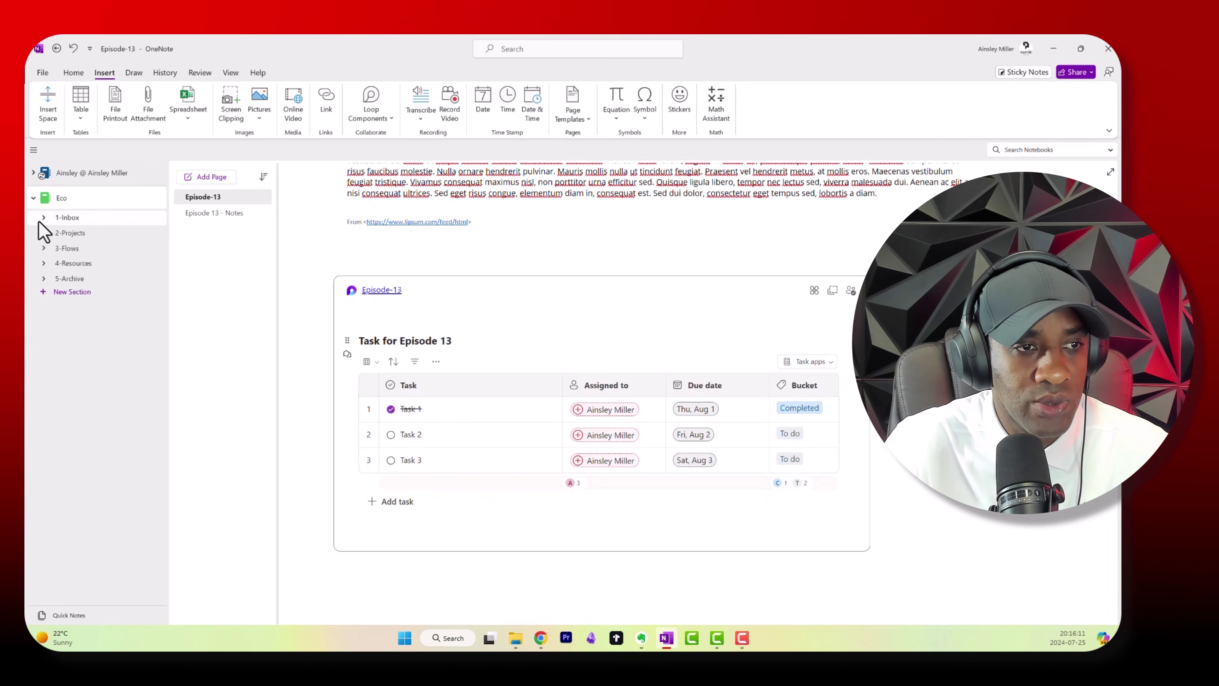
left_click(44, 253)
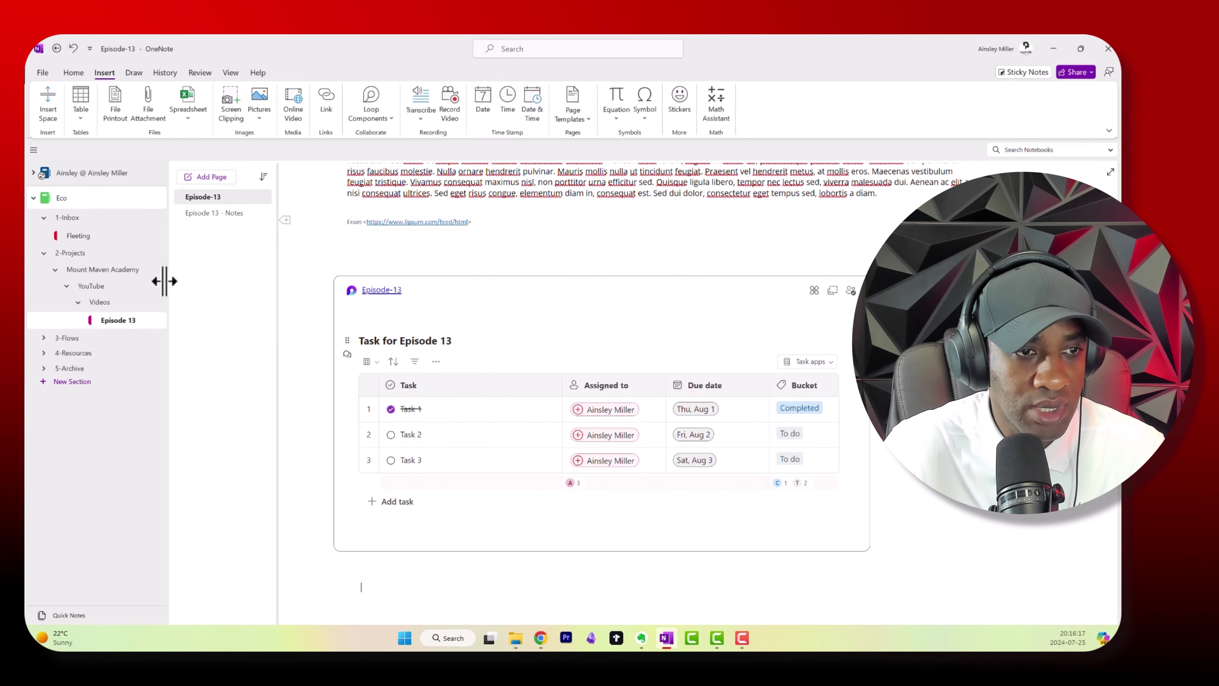
left_click(44, 219)
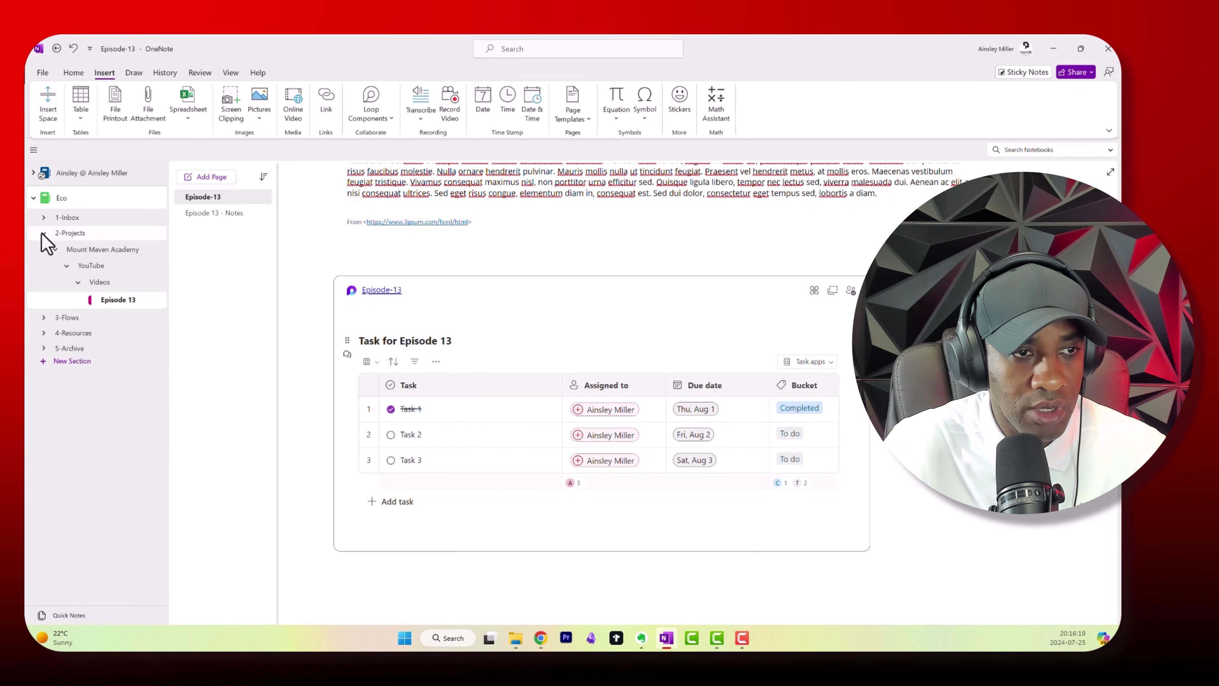
left_click(44, 233)
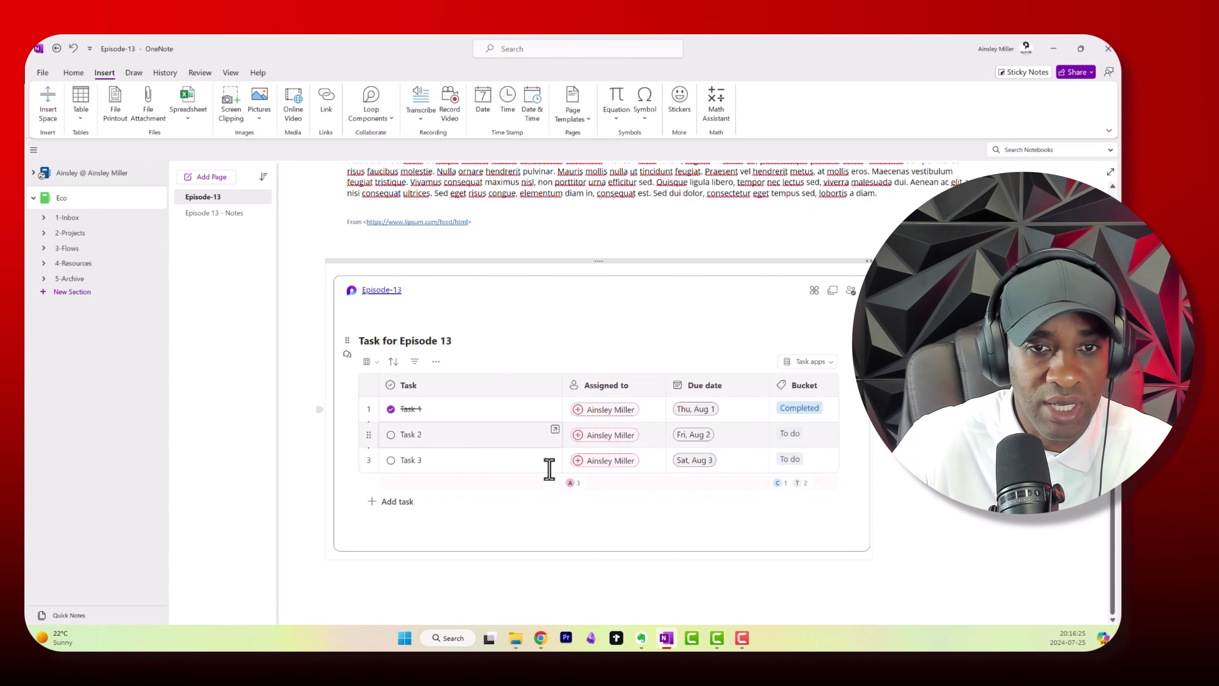
scroll(596, 504, "up", 5)
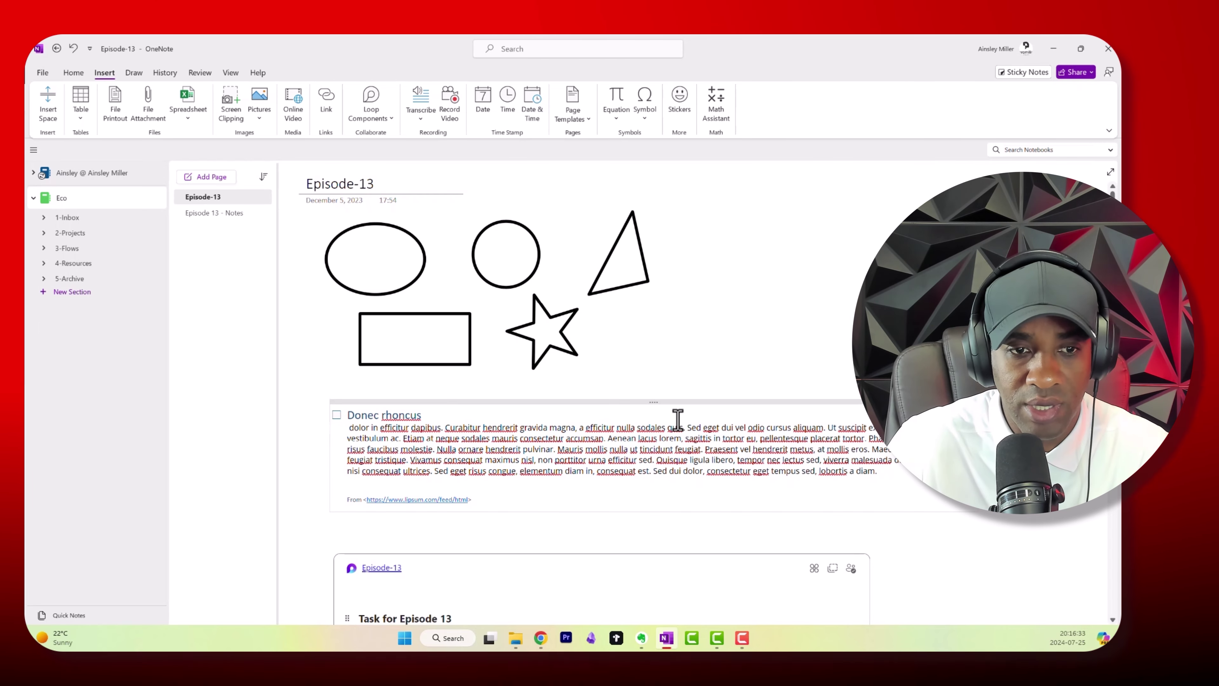
Switch to Chrome and read through Evernote's Web Clipper feature page
left_click(1053, 48)
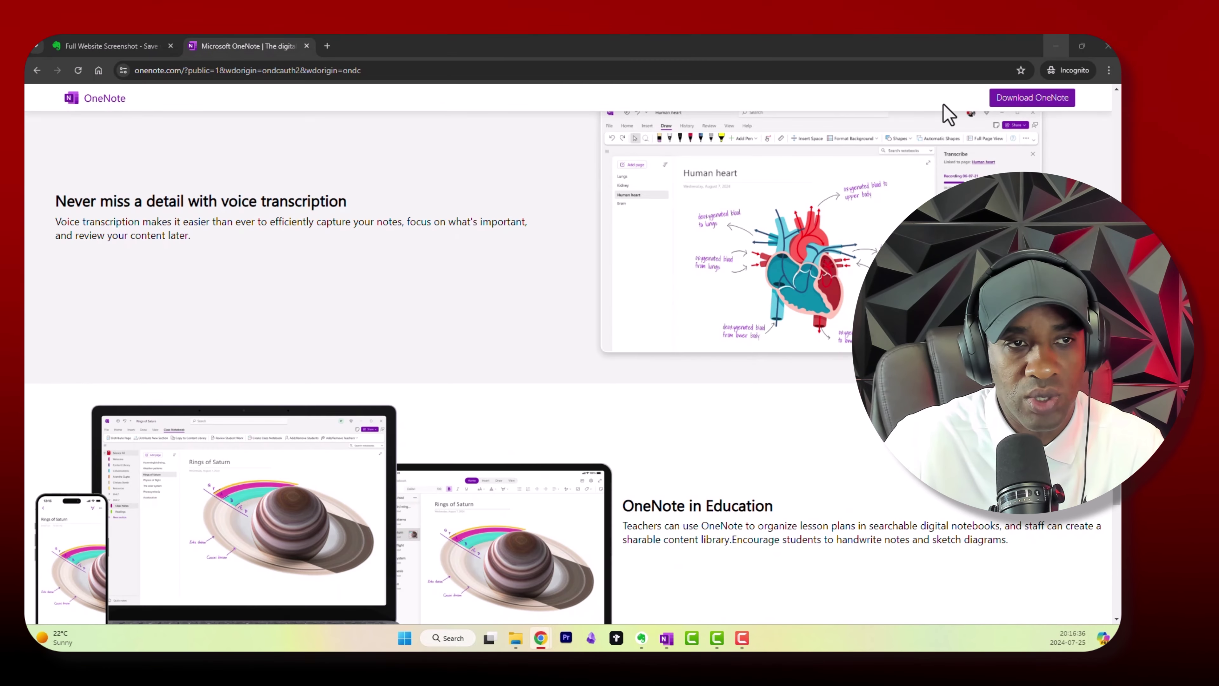
left_click(115, 46)
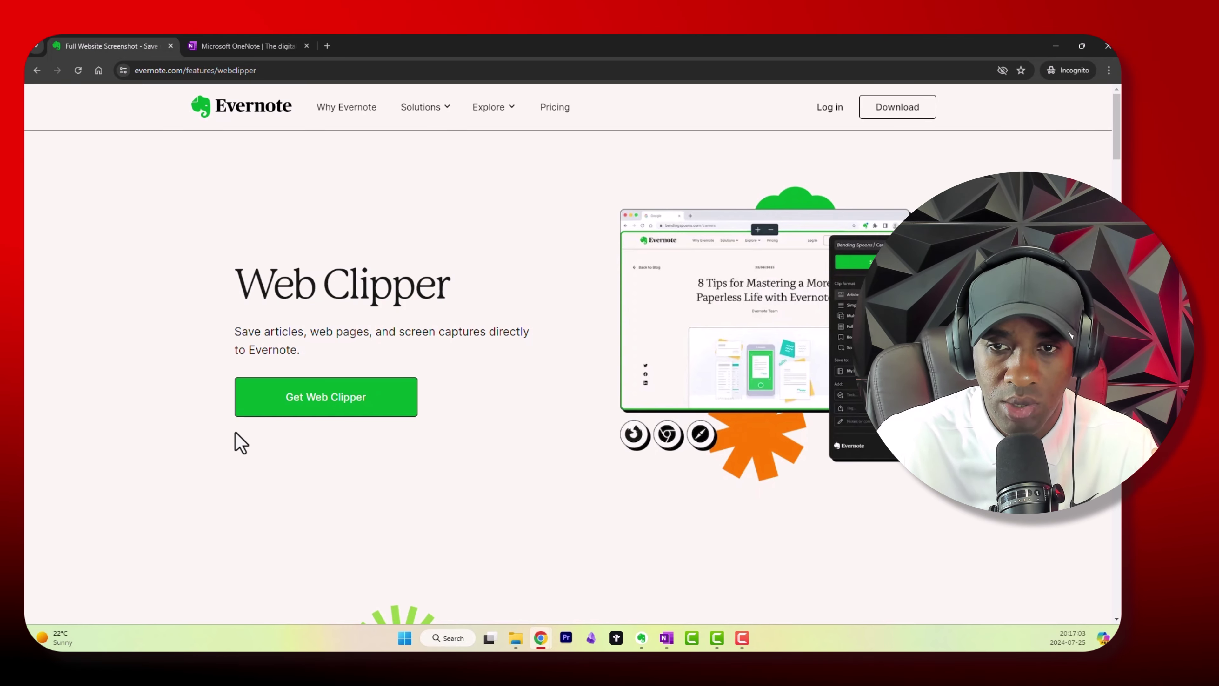
scroll(240, 442, "down", 10)
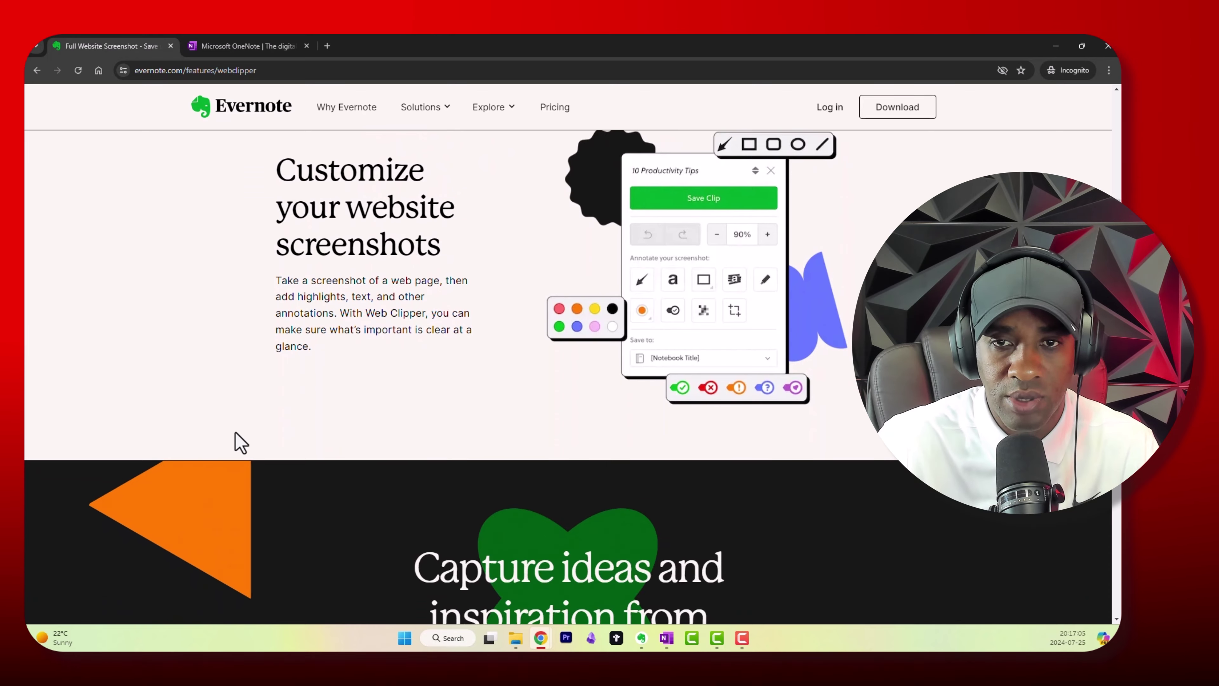
scroll(240, 442, "down", 15)
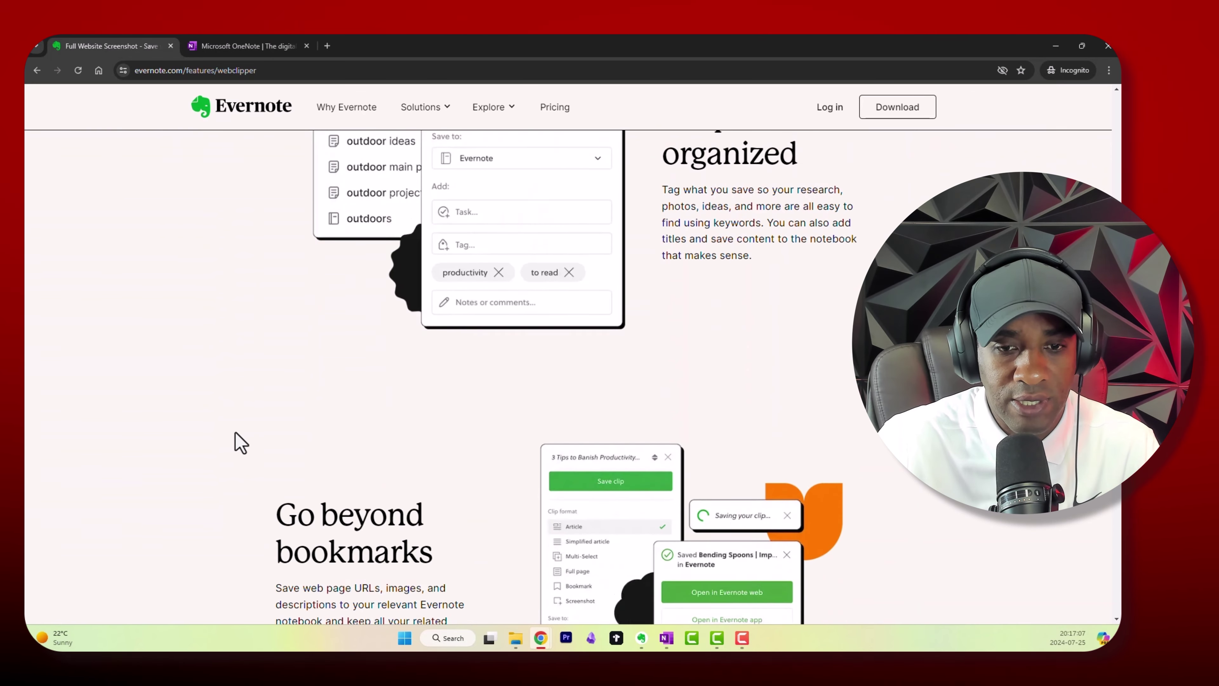
scroll(240, 442, "down", 5)
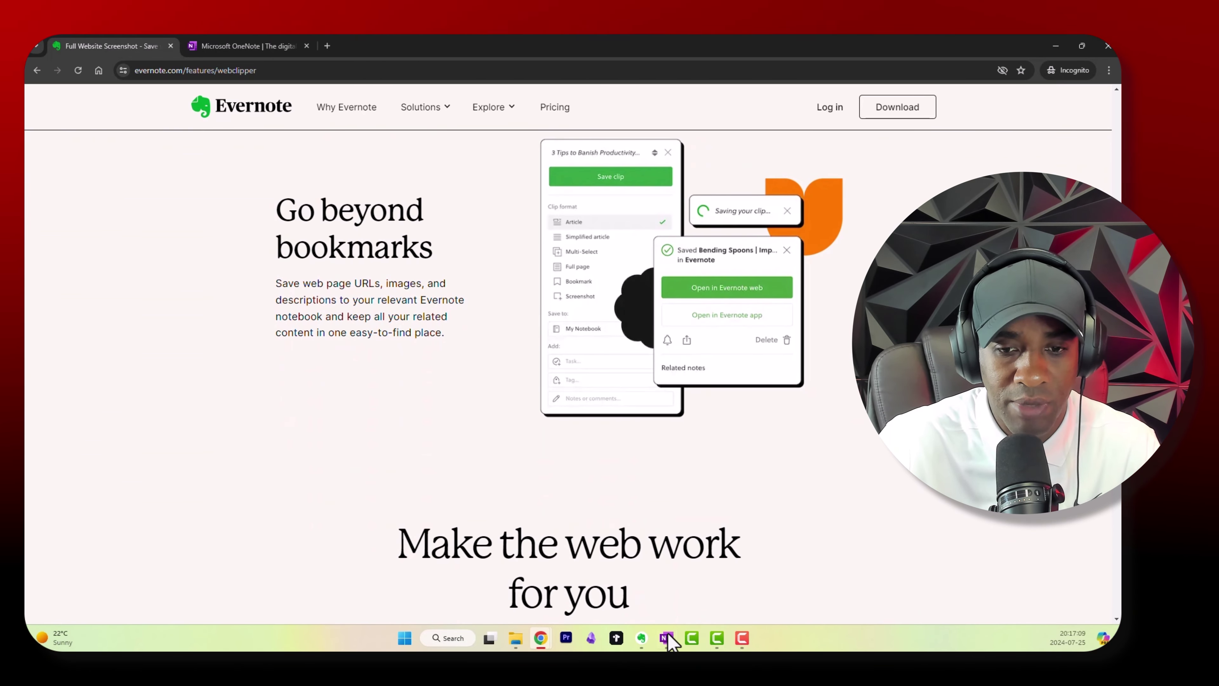
scroll(823, 455, "up", 20)
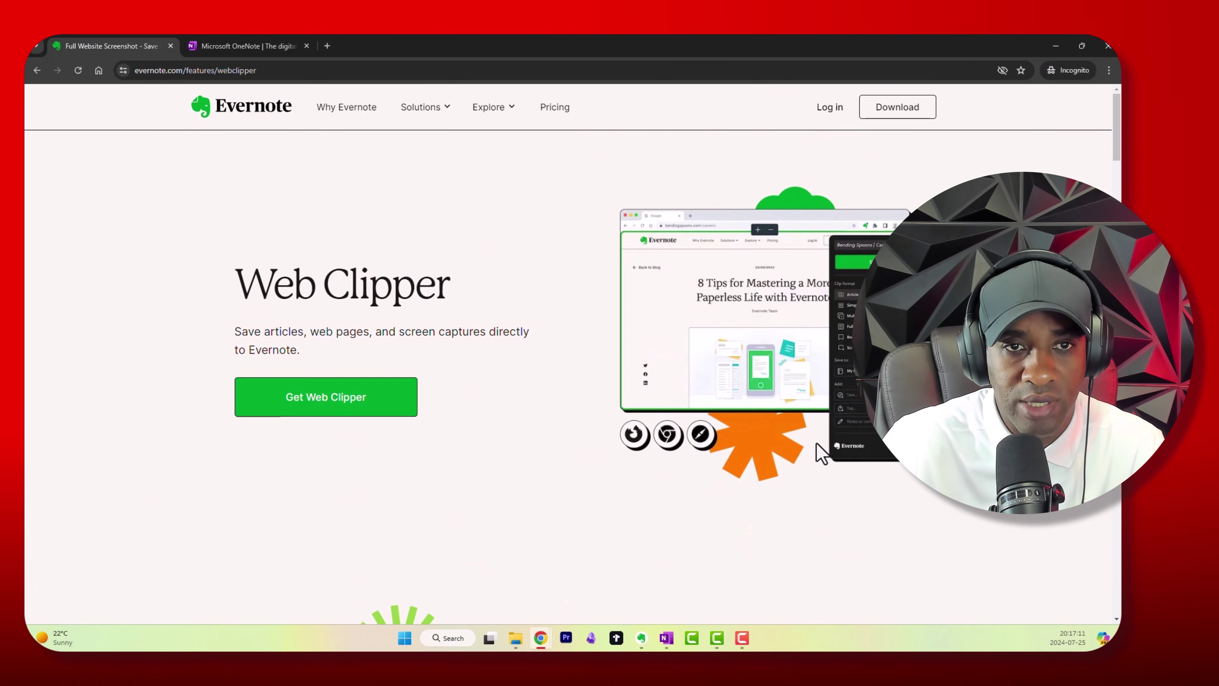
Open Evernote's Productivity solution page and examine the preview of its task lists and sidebar
mouse_move(442, 115)
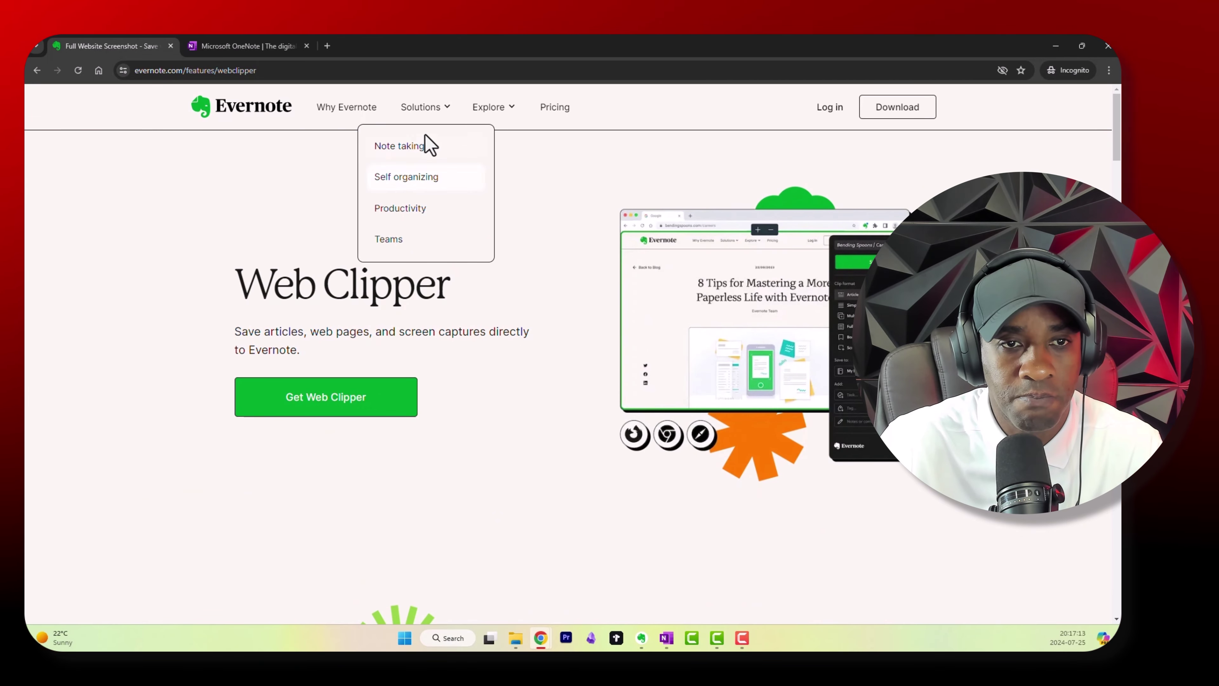
left_click(403, 209)
scroll(274, 433, "down", 2)
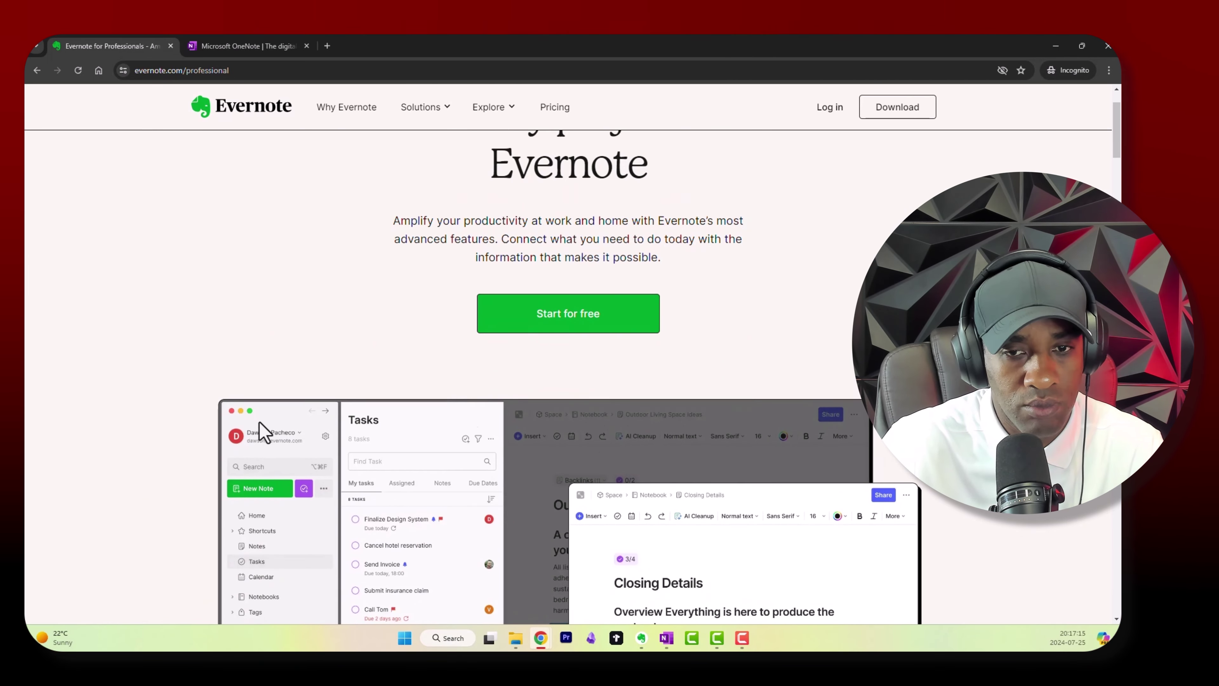
scroll(261, 430, "down", 4)
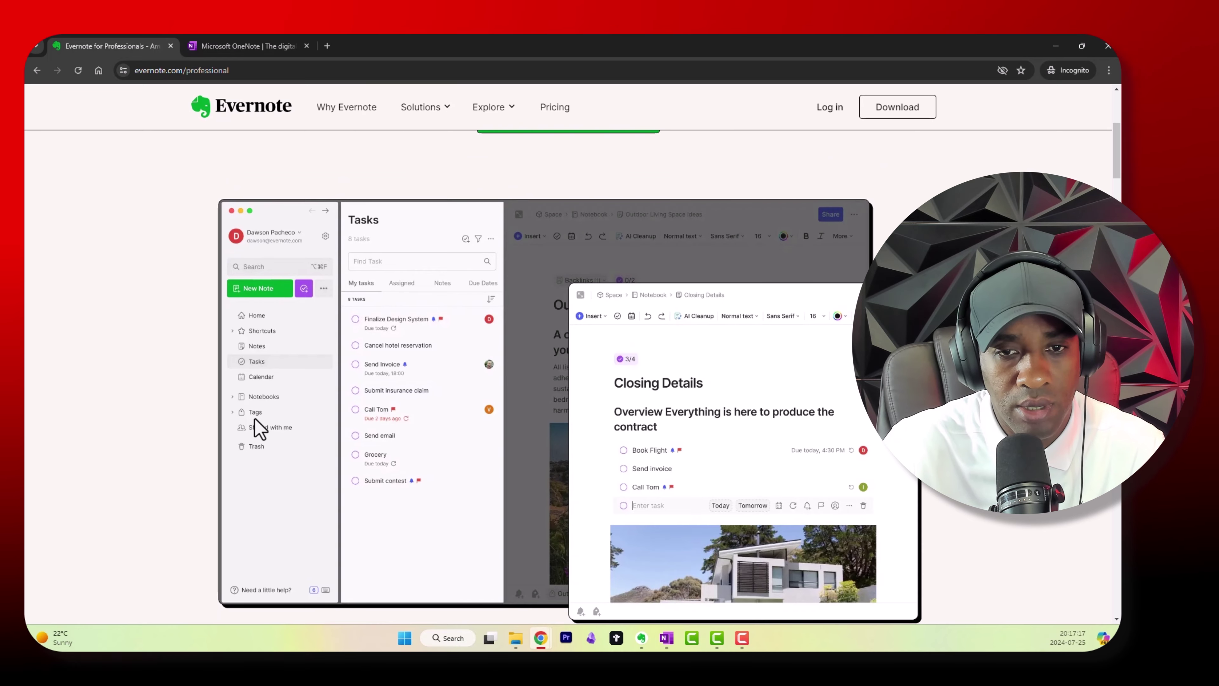
scroll(259, 428, "down", 1)
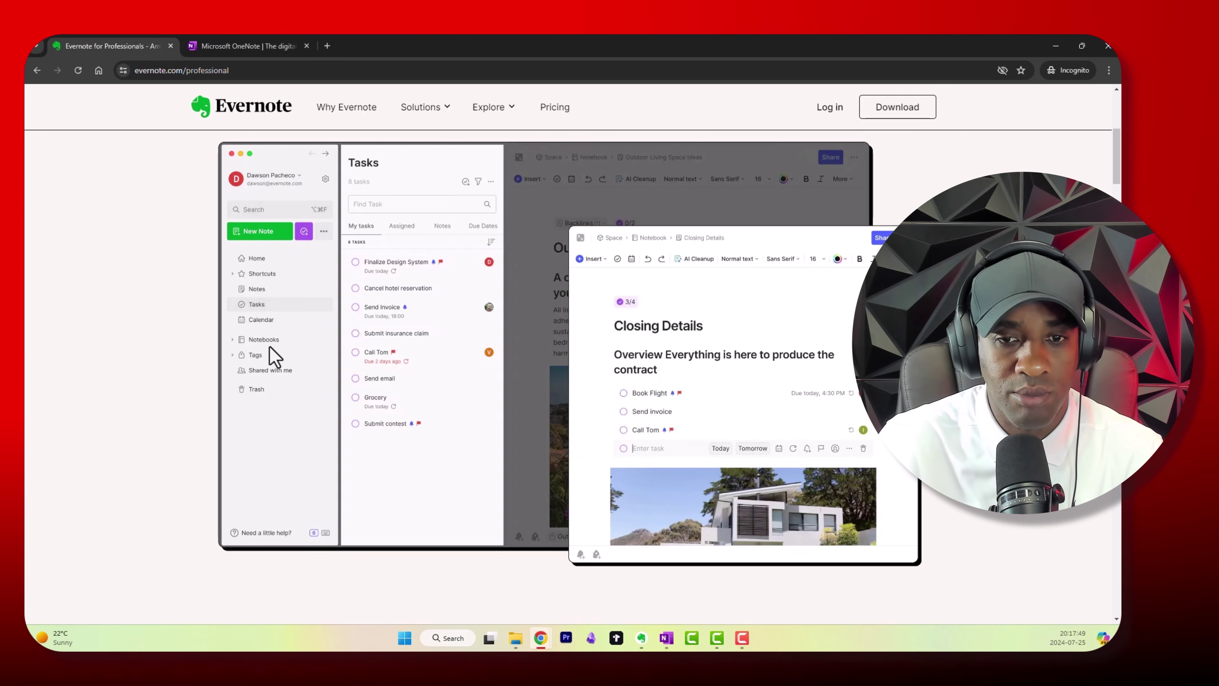
scroll(271, 360, "up", 1)
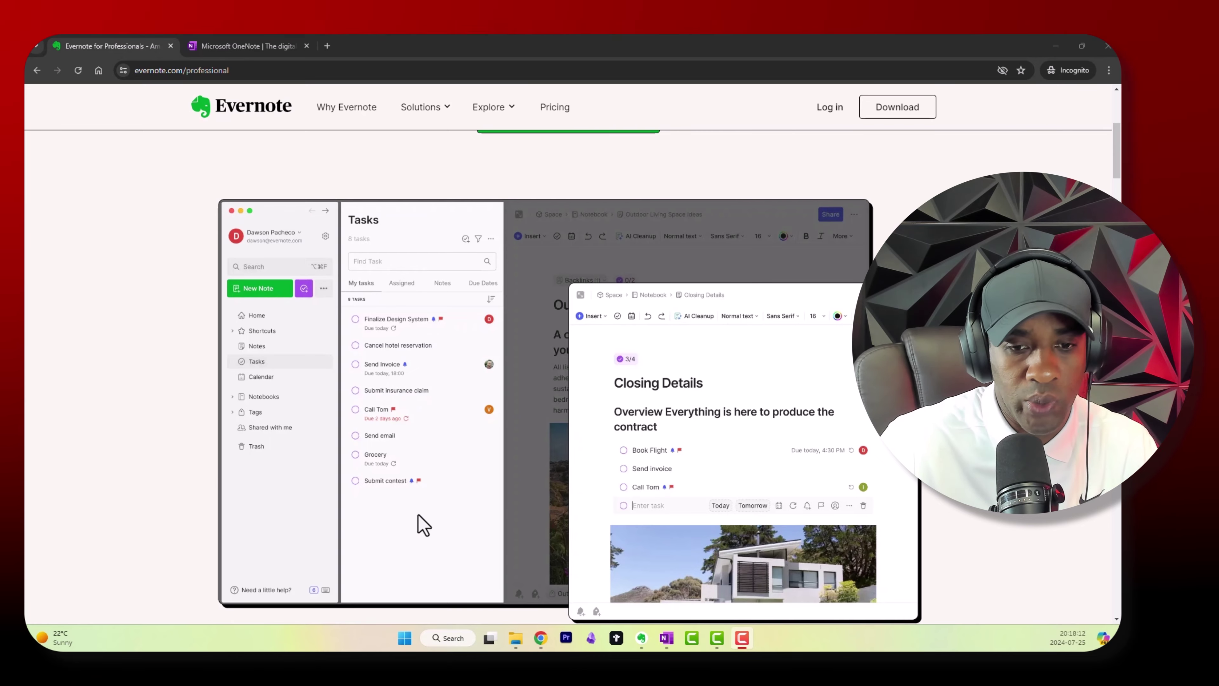
Switch to the Evernote app and review the app categories and Comparison table in the note "Resources-note taking app framework.pdf"
left_click(644, 641)
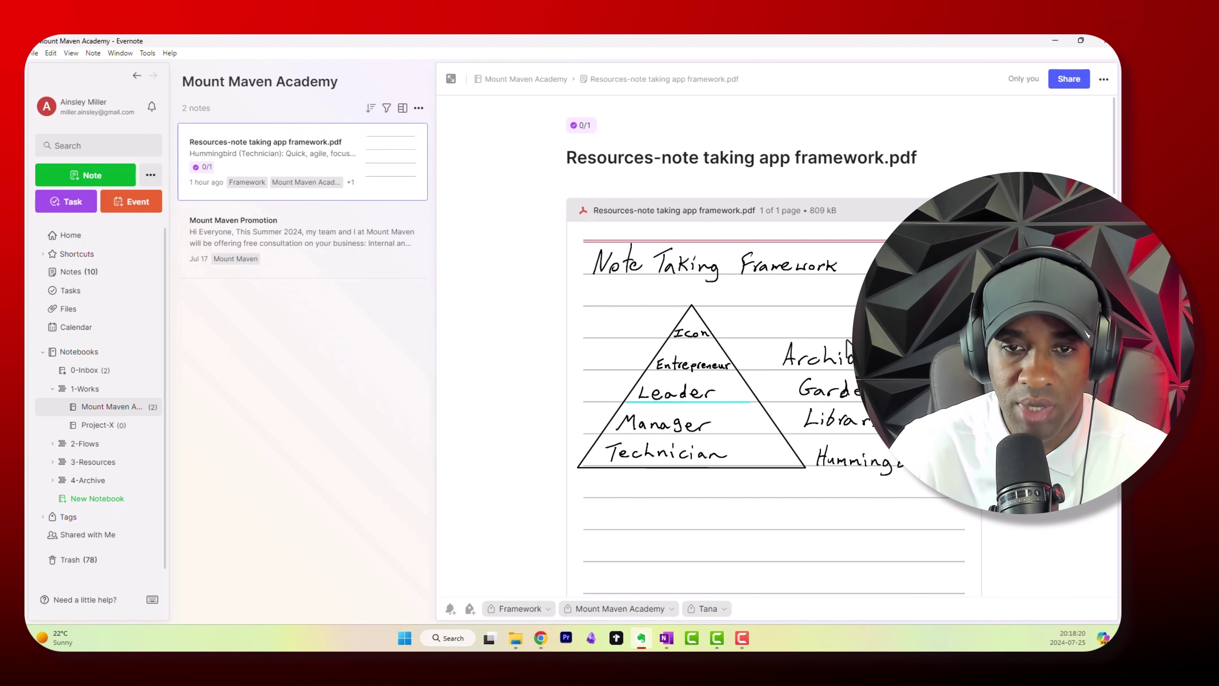
scroll(848, 347, "down", 15)
scroll(849, 348, "up", 4)
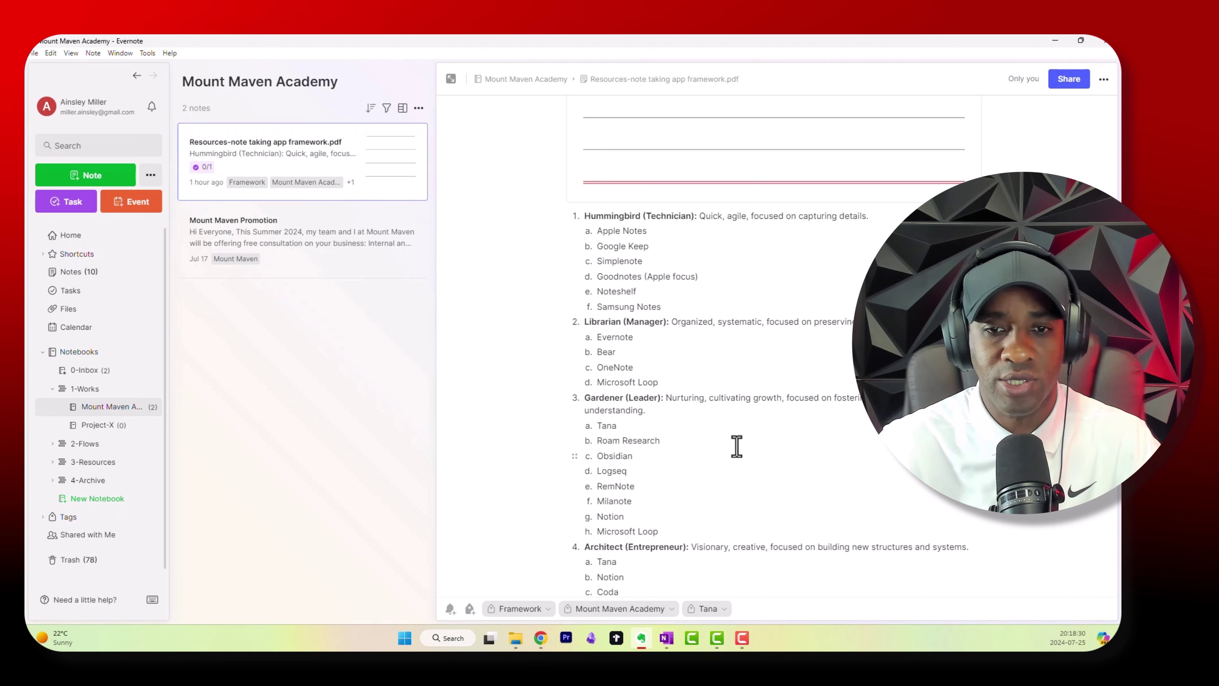
scroll(677, 414, "down", 2)
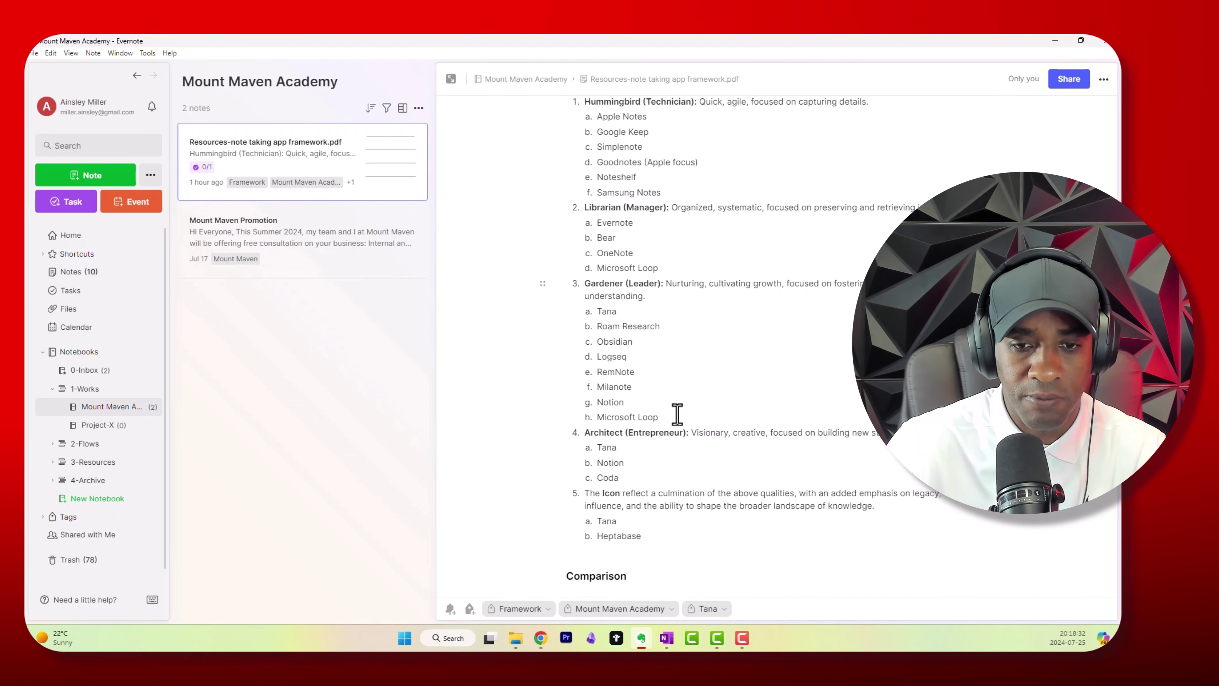
scroll(677, 415, "down", 1)
scroll(676, 415, "up", 2)
scroll(781, 415, "down", 6)
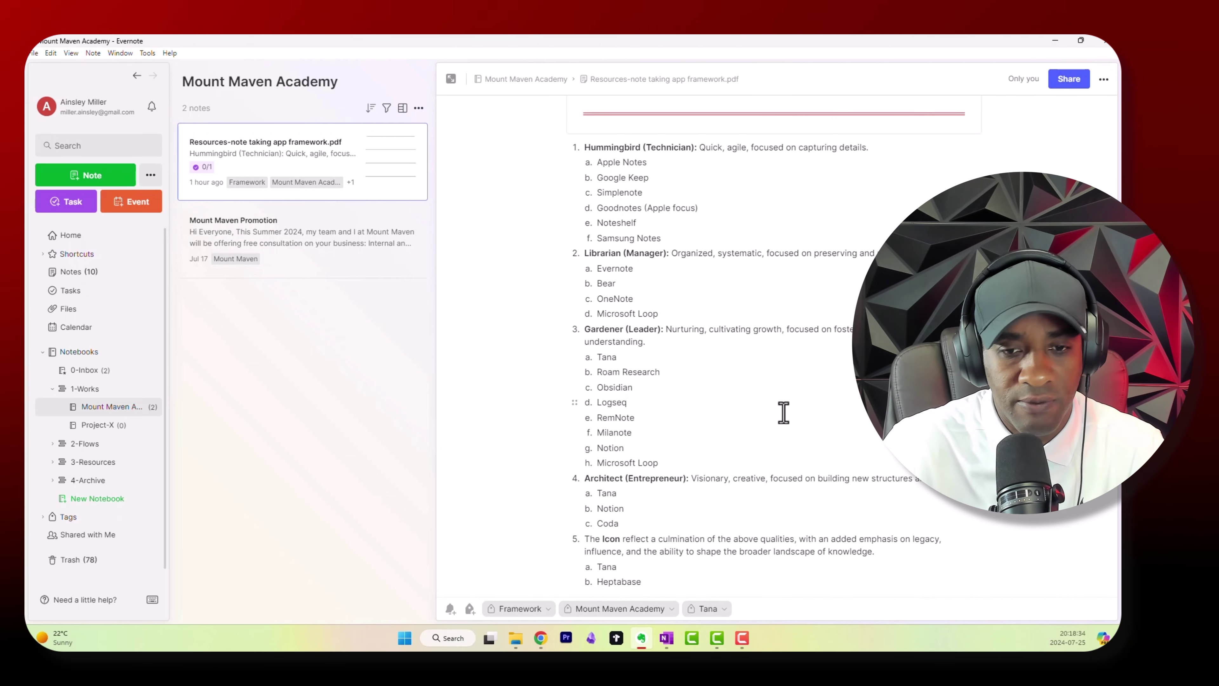
scroll(861, 416, "down", 2)
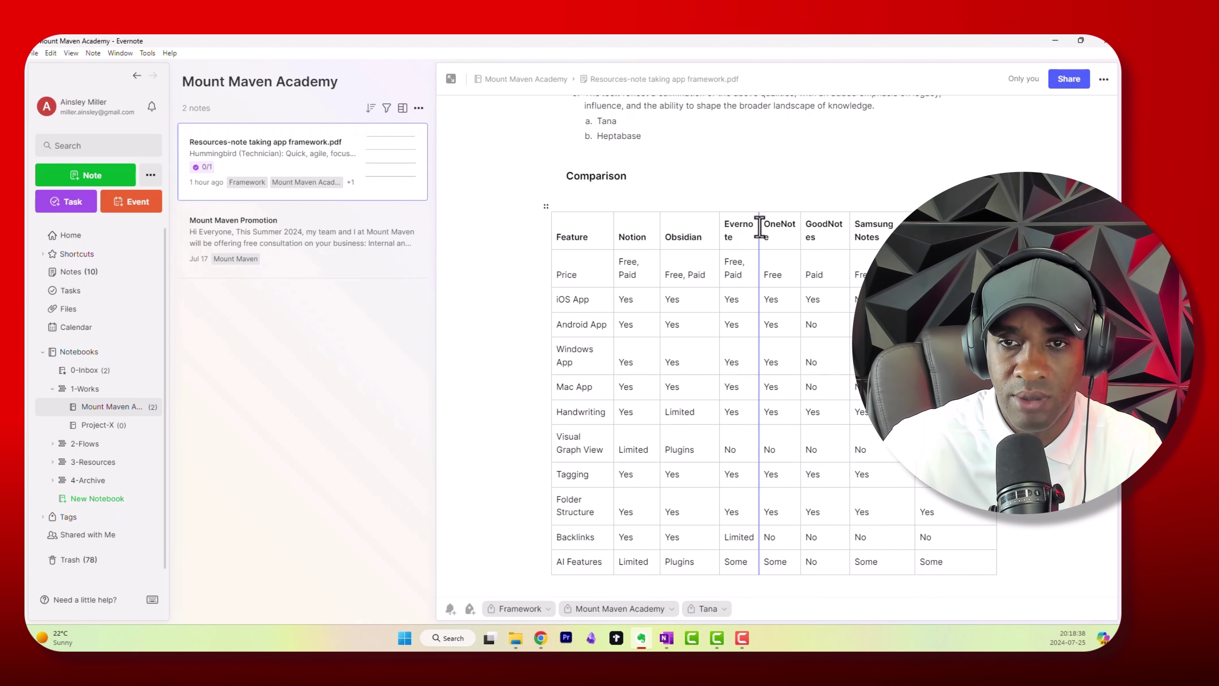
Widen the Evernote, OneNote and neighbouring columns of the Comparison table so each heading fits on one line
left_click_drag(763, 226, 950, 264)
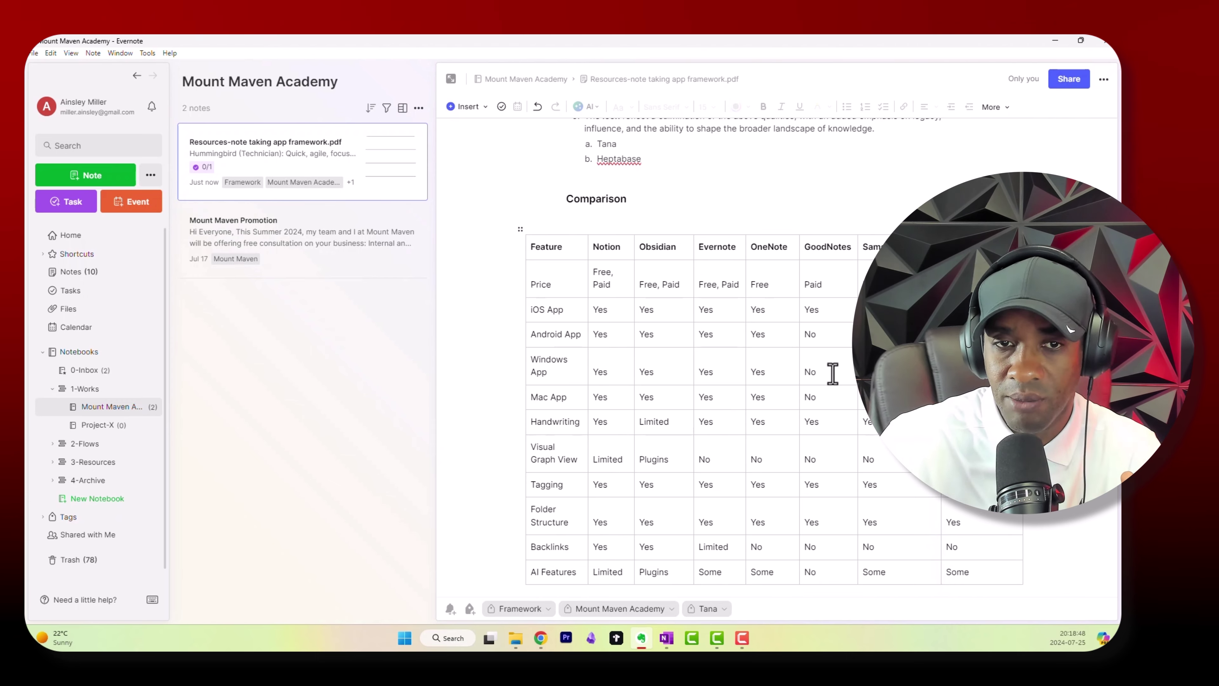
scroll(833, 374, "up", 15)
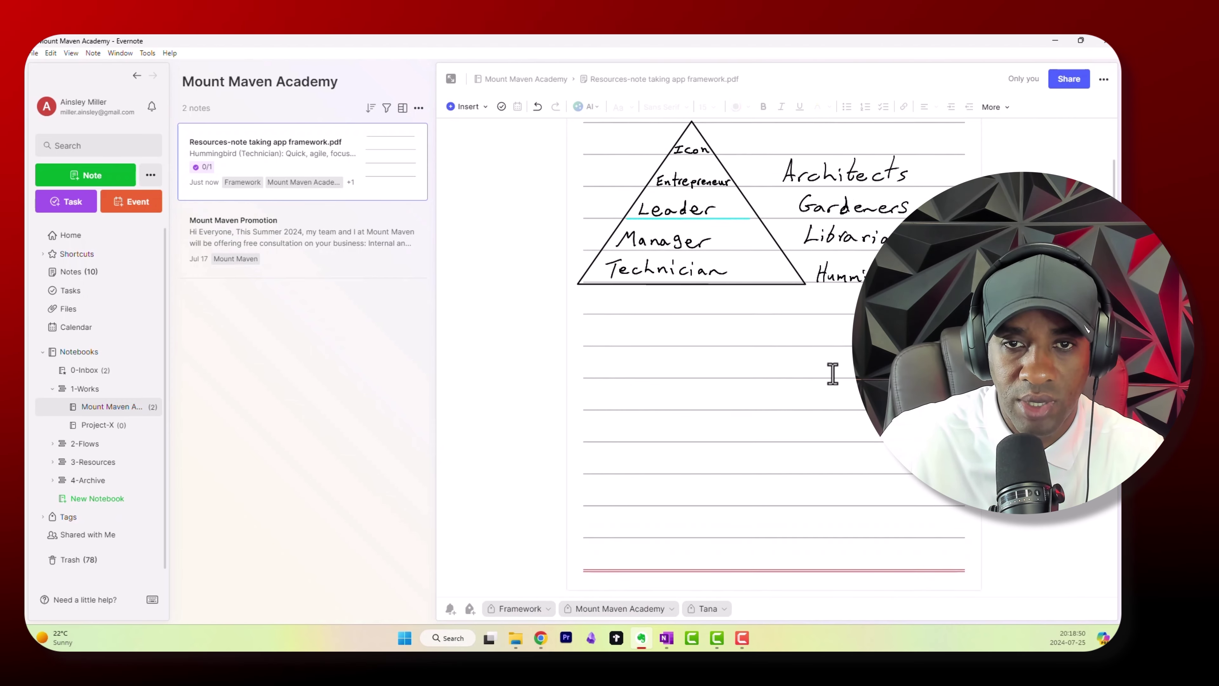
scroll(833, 374, "down", 1)
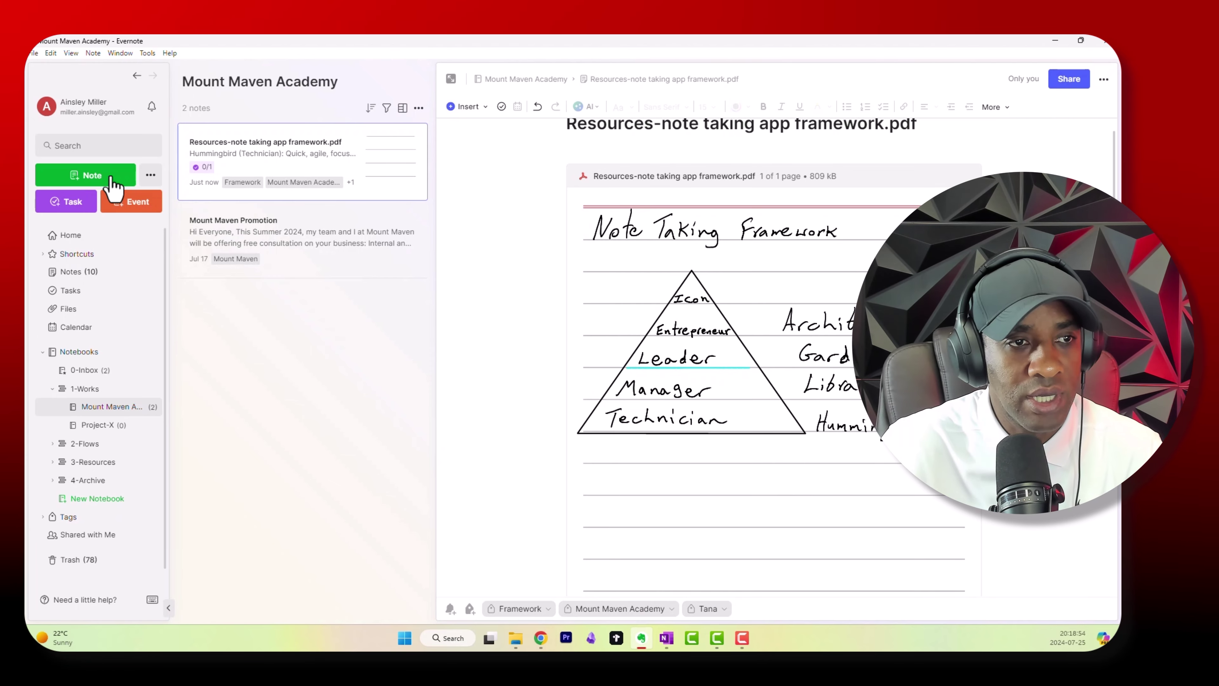
Create a new note in the Mount Maven Academy notebook titled "E13 - Evernote vs. OneNote"
left_click(77, 177)
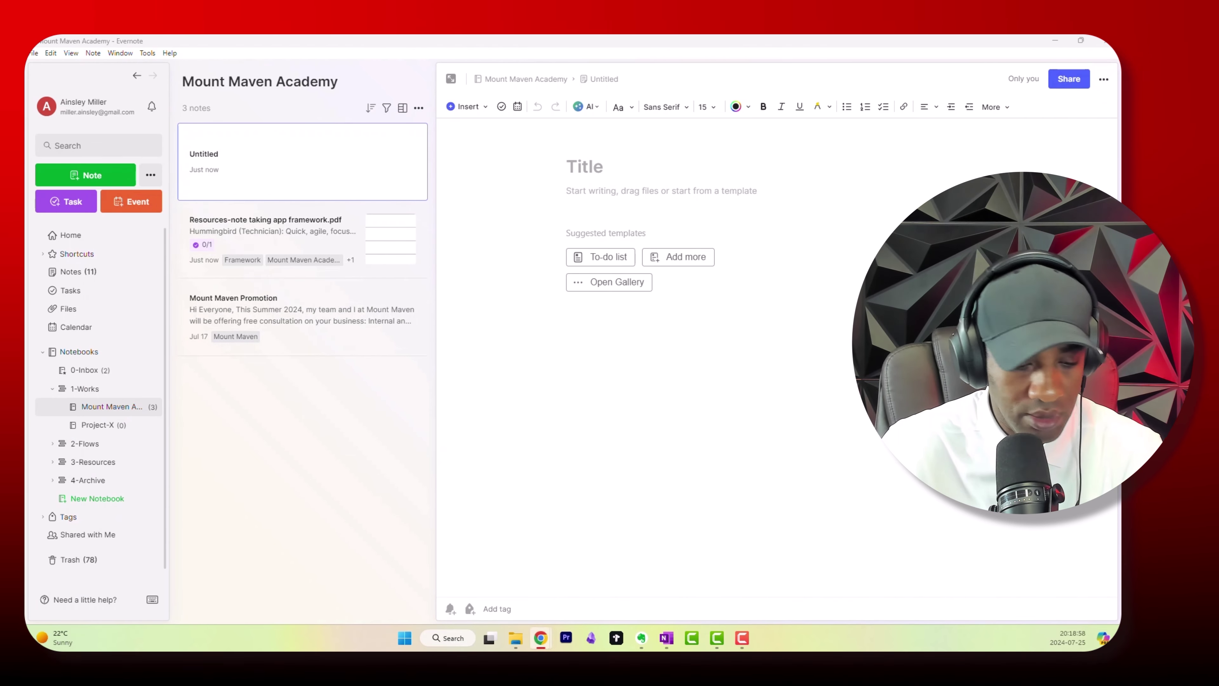
left_click(602, 169)
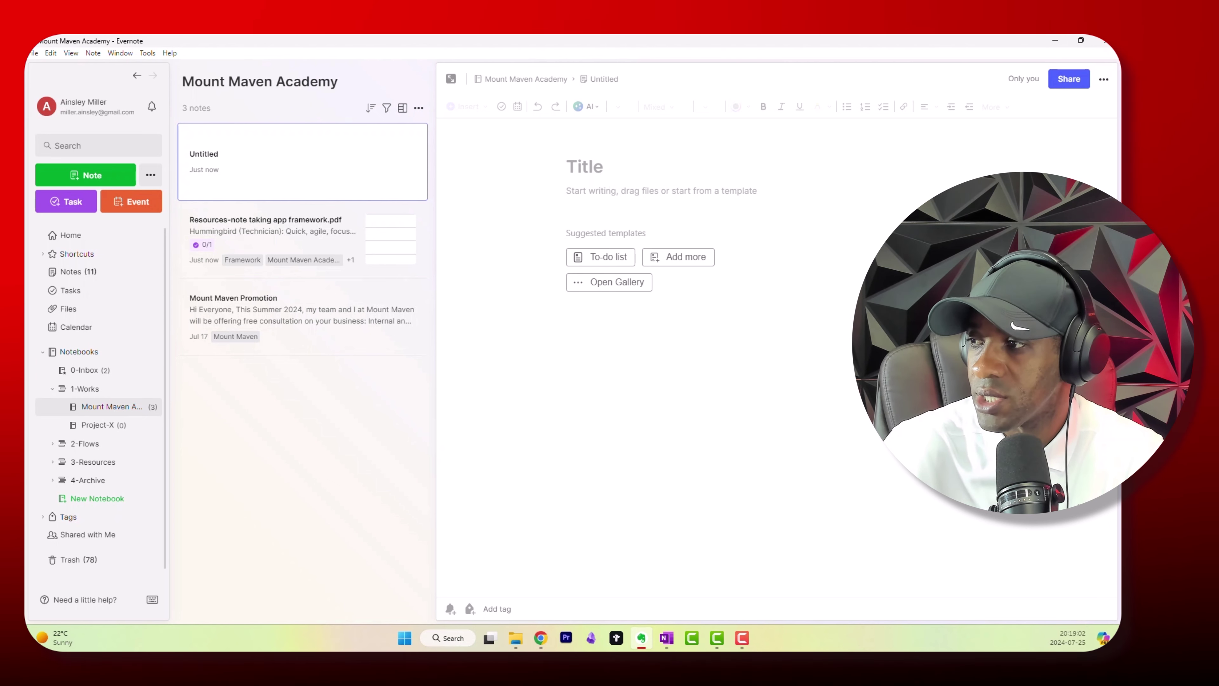
type("E13 - Evernote vs. OneNote")
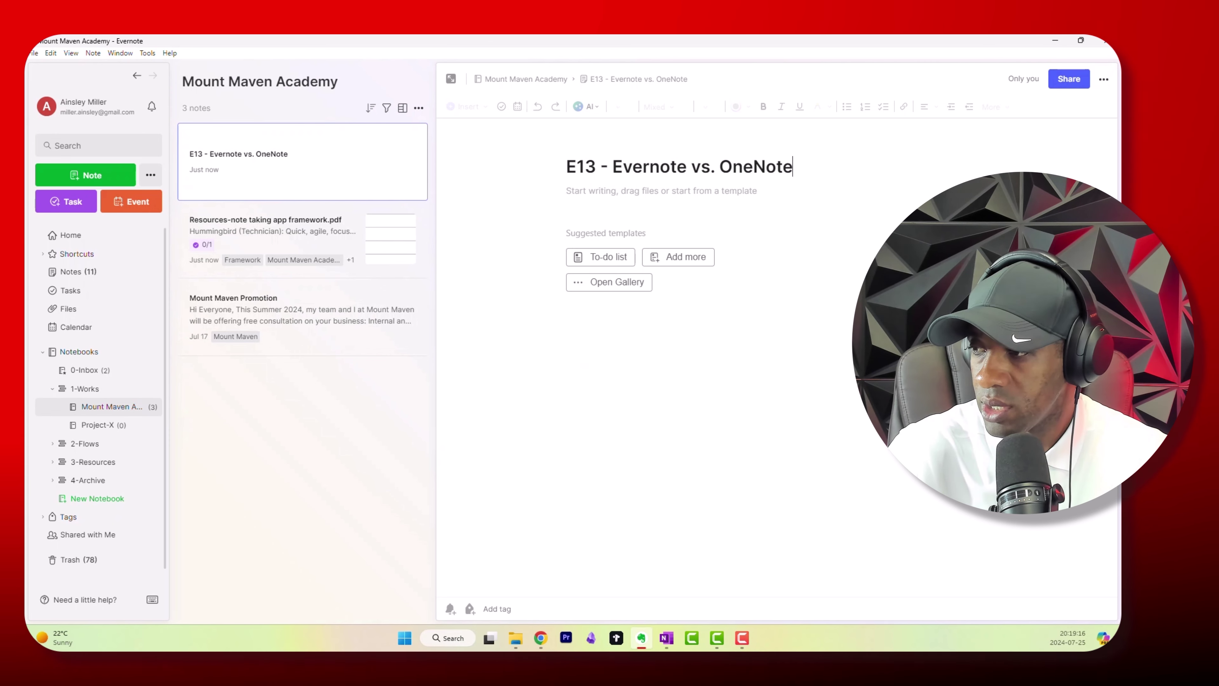
Paste the prepared Evernote vs. OneNote text and comparison table into the body of the new note
key("alt+Tab")
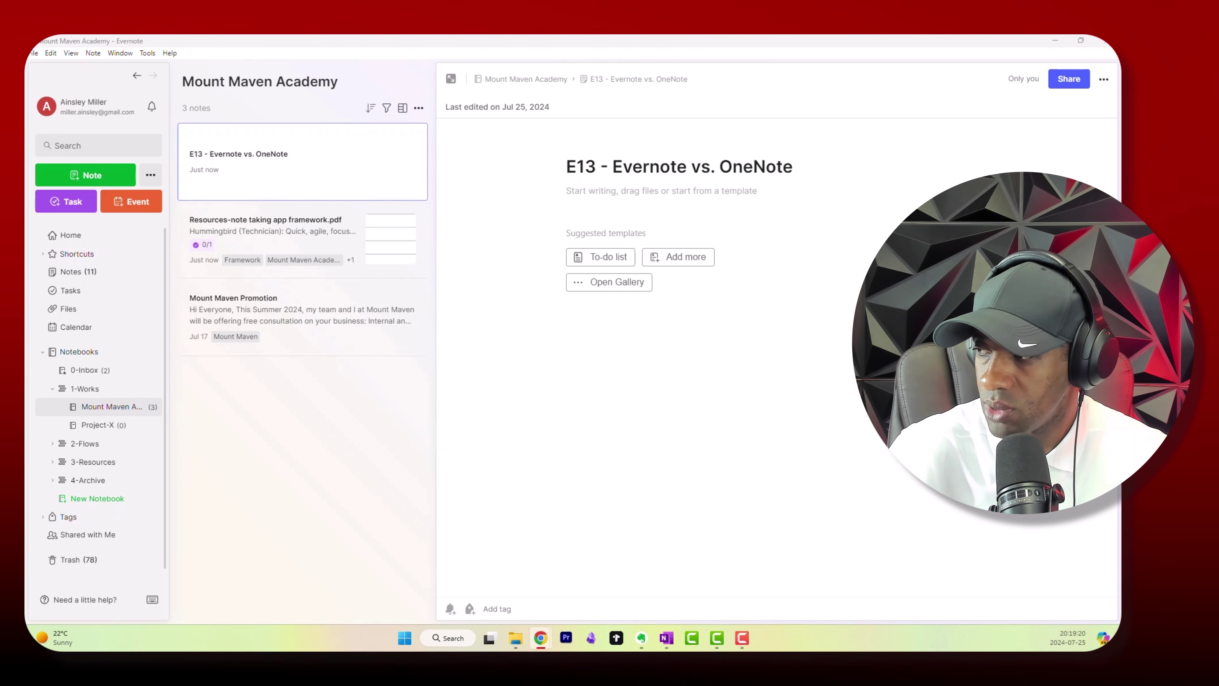
left_click(607, 232)
key("ctrl+v")
scroll(781, 321, "up", 5)
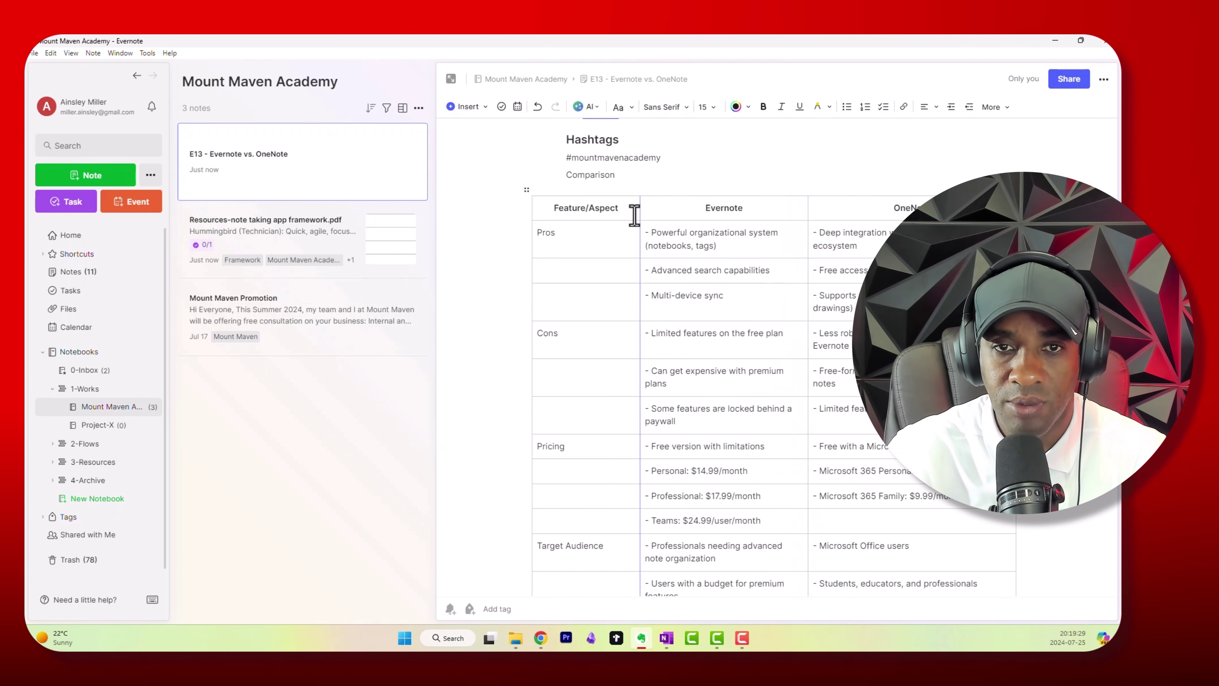
Shade the header row and the Feature/Aspect column of the pasted comparison table grey
scroll(721, 465, "down", 1)
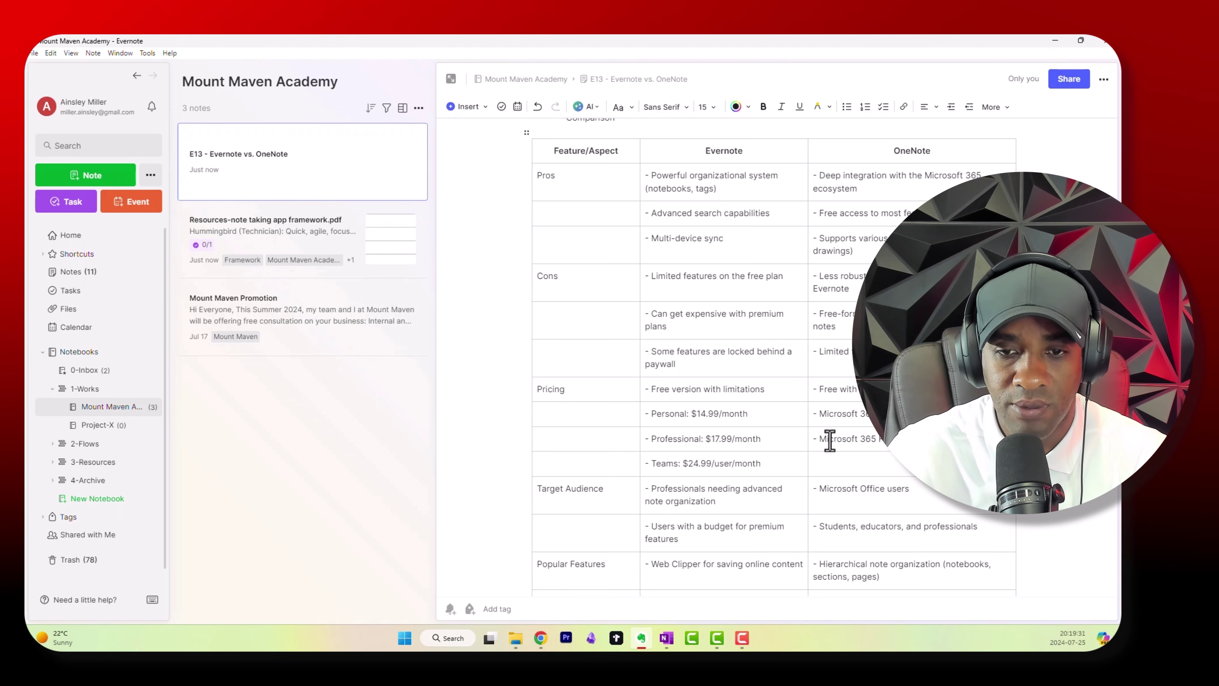
left_click(735, 153)
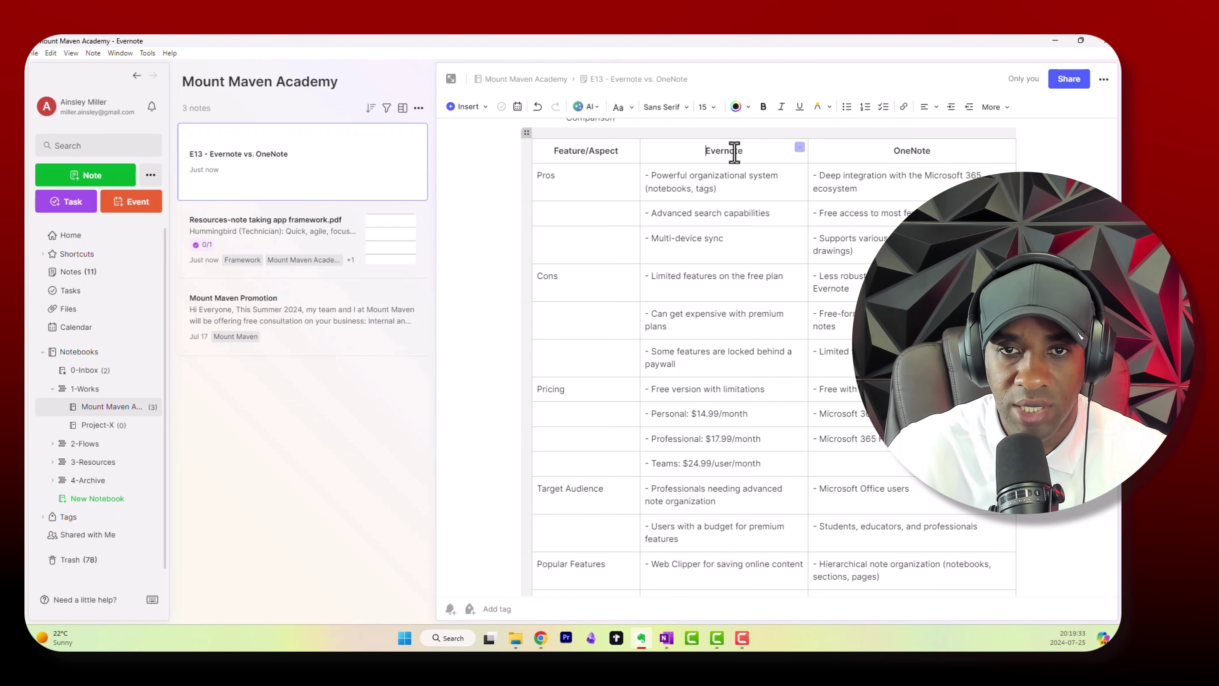
left_click(934, 153)
left_click_drag(938, 154, 626, 158)
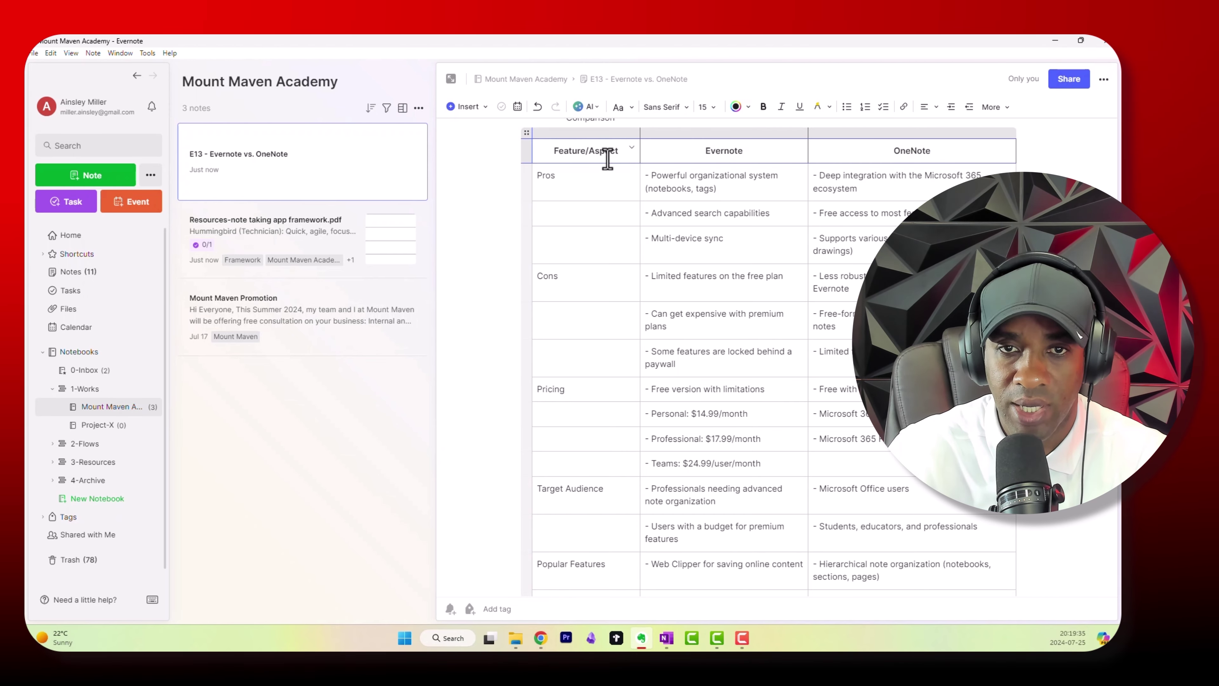
left_click(632, 148)
left_click(672, 178)
Format the word "Comparison" above the table as a Large header
scroll(696, 192, "up", 2)
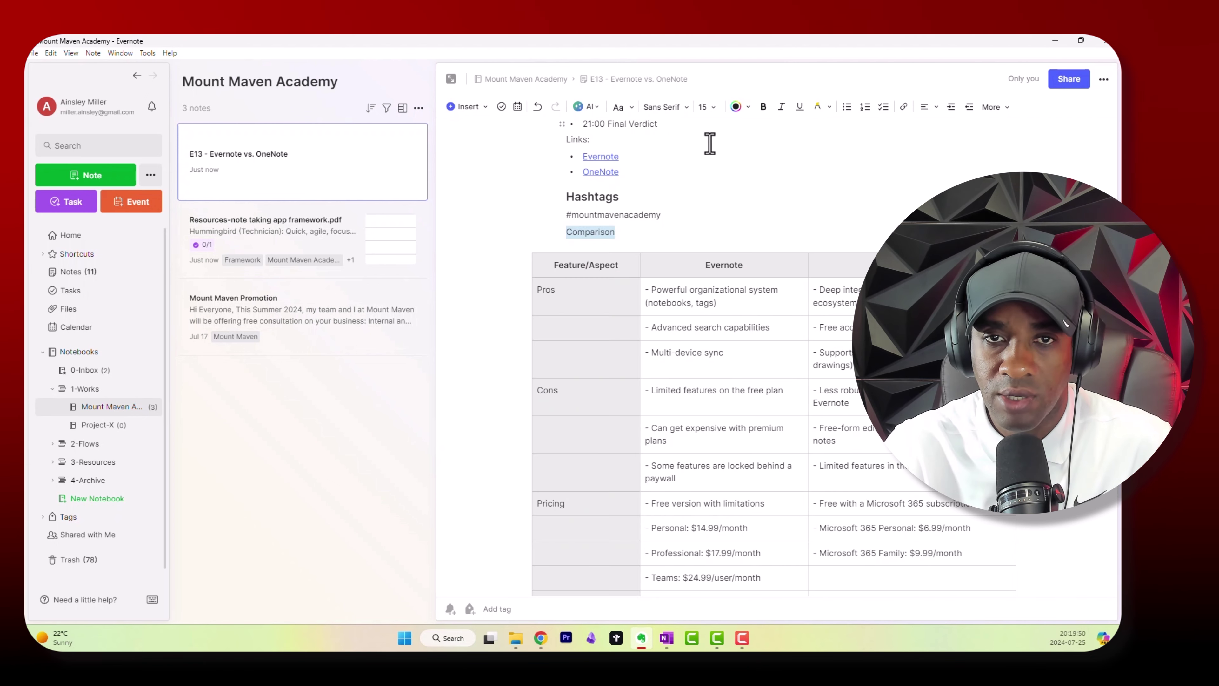
left_click(626, 118)
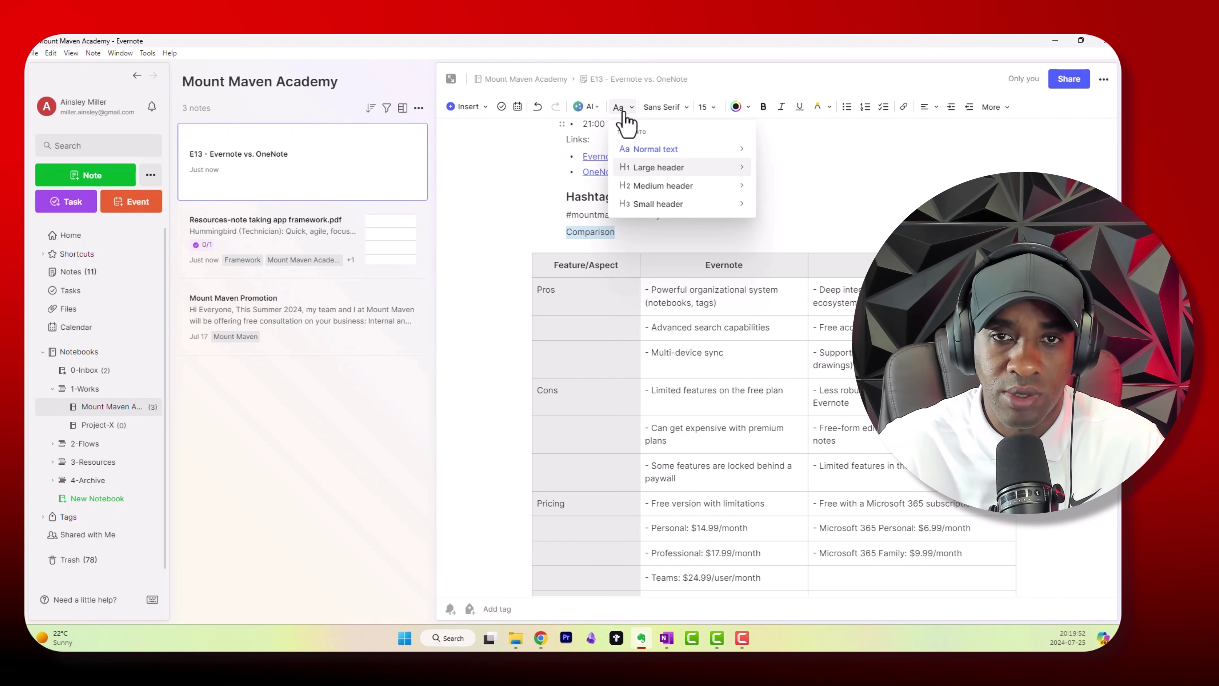
left_click(661, 171)
left_click(667, 244)
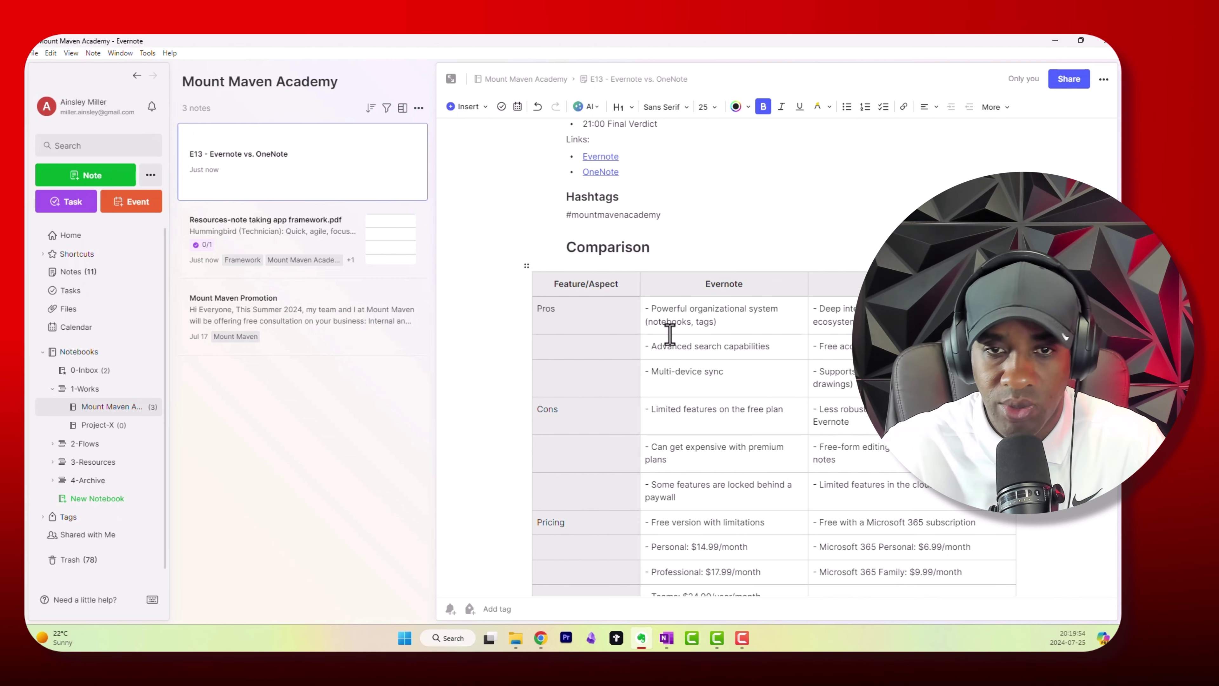
Review the E13 note from its introduction and video description down to the Comparison table
scroll(729, 373, "down", 10)
scroll(729, 373, "up", 2)
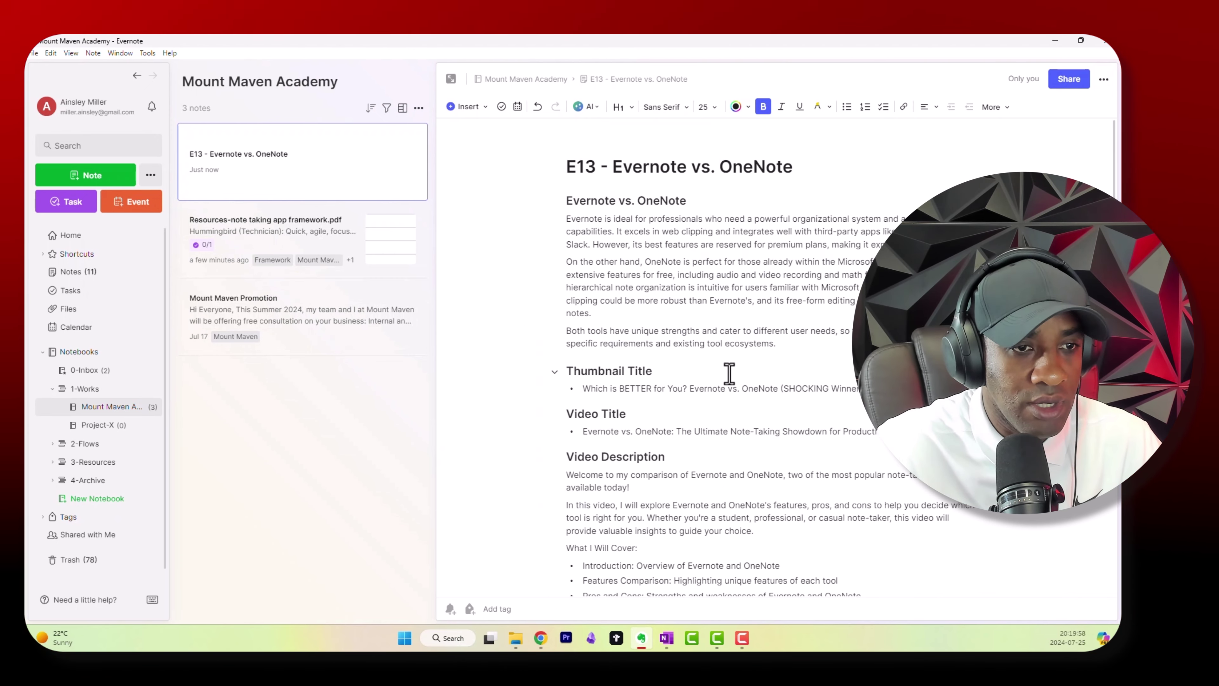
scroll(720, 375, "down", 1)
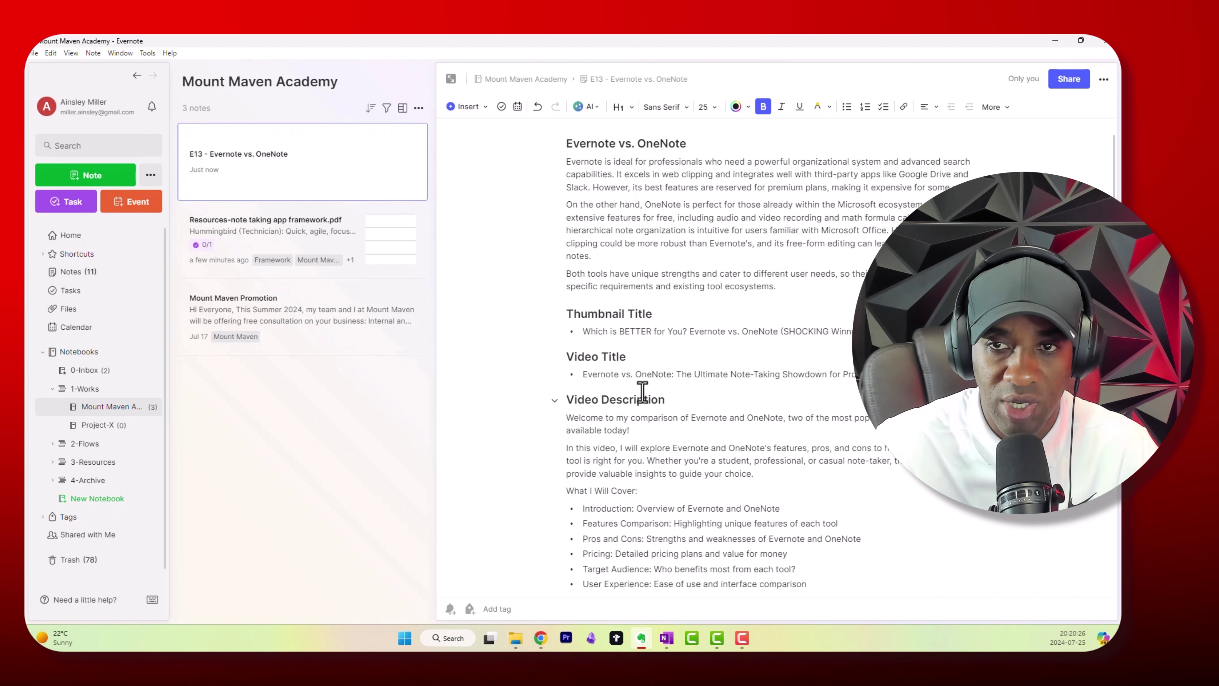
scroll(774, 459, "up", 1)
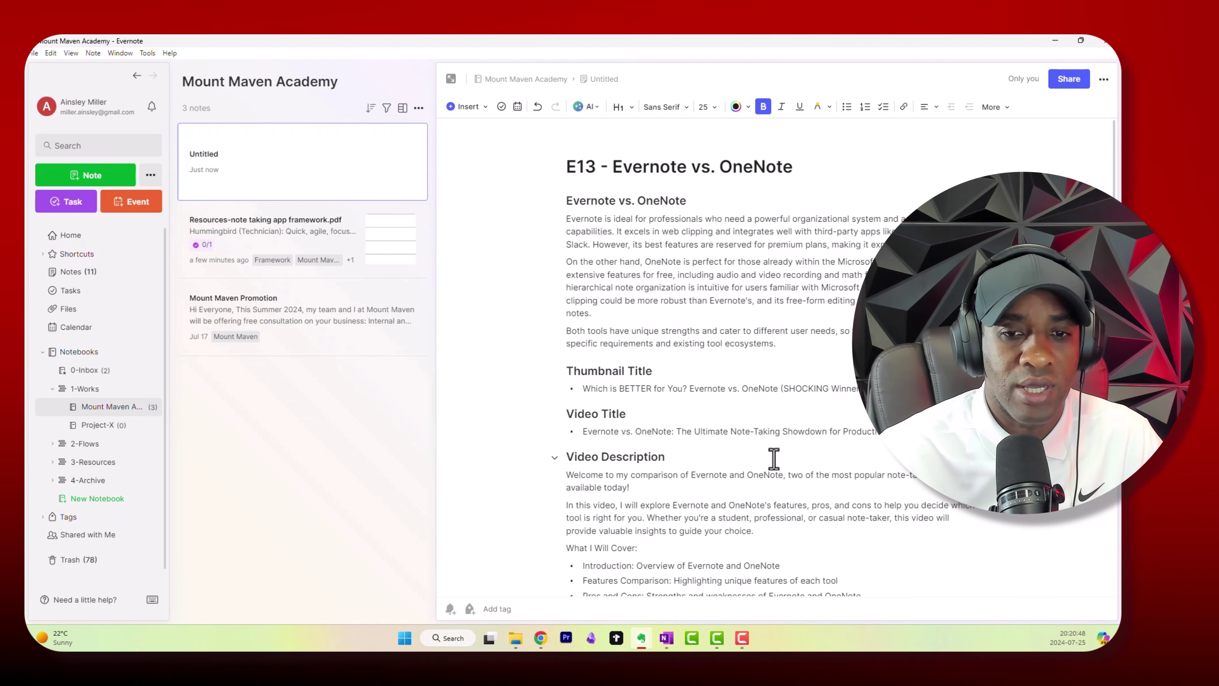
scroll(774, 459, "down", 15)
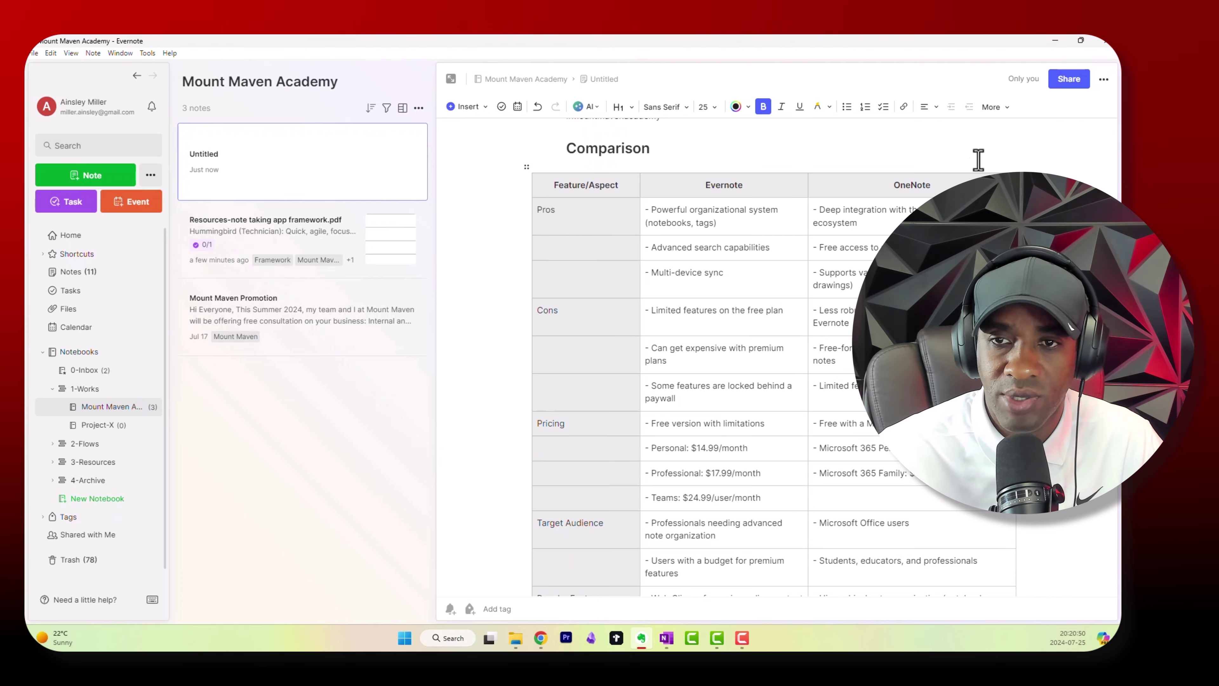
scroll(810, 405, "up", 15)
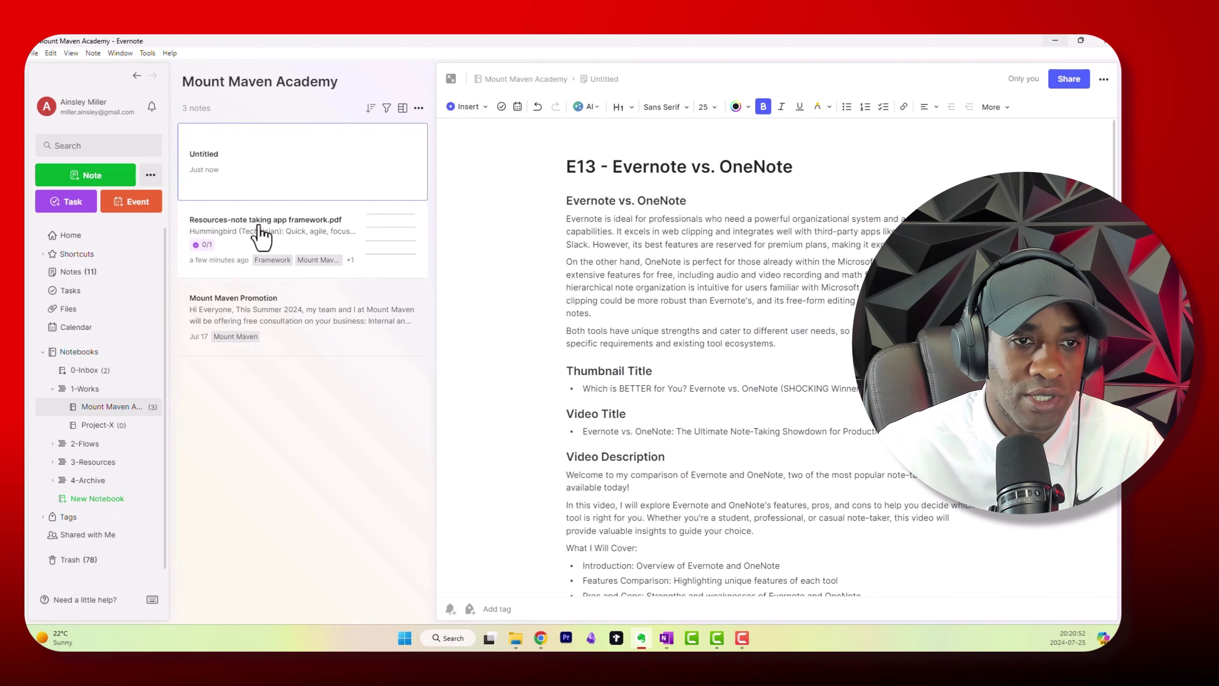
Open the note "Resources-note taking app framework.pdf" and examine its Comparison table and the app categories above it
left_click(269, 235)
scroll(819, 319, "down", 15)
scroll(659, 235, "down", 5)
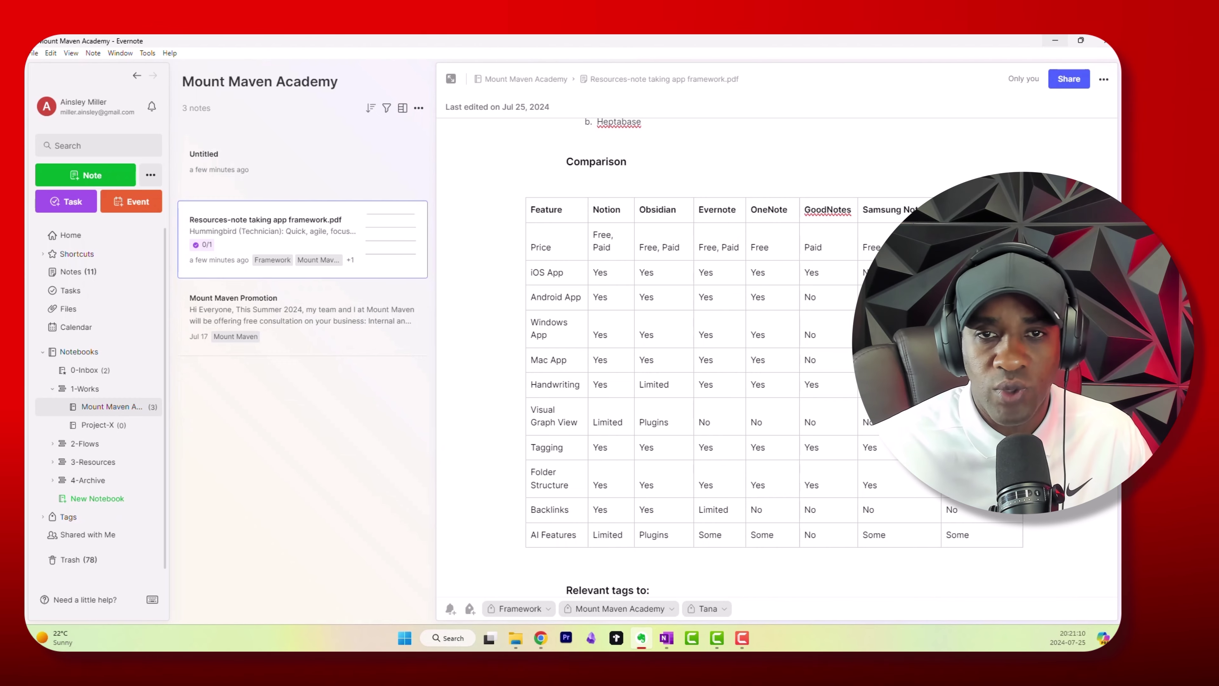
scroll(720, 312, "up", 5)
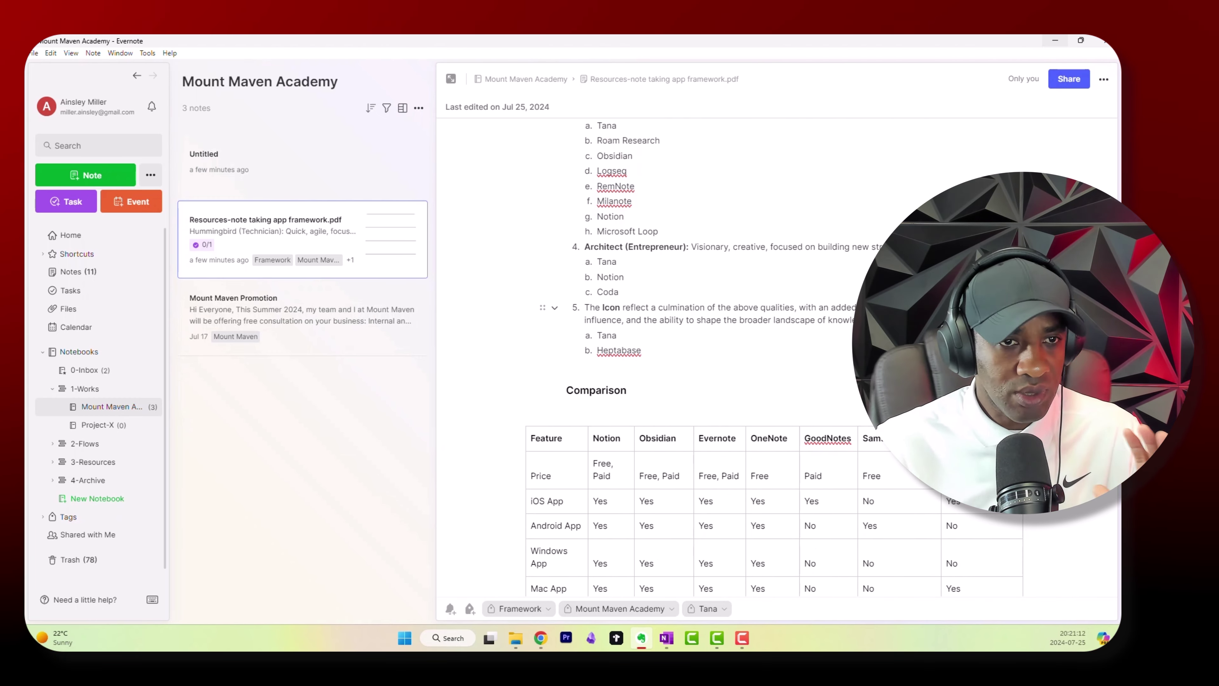
left_click(287, 169)
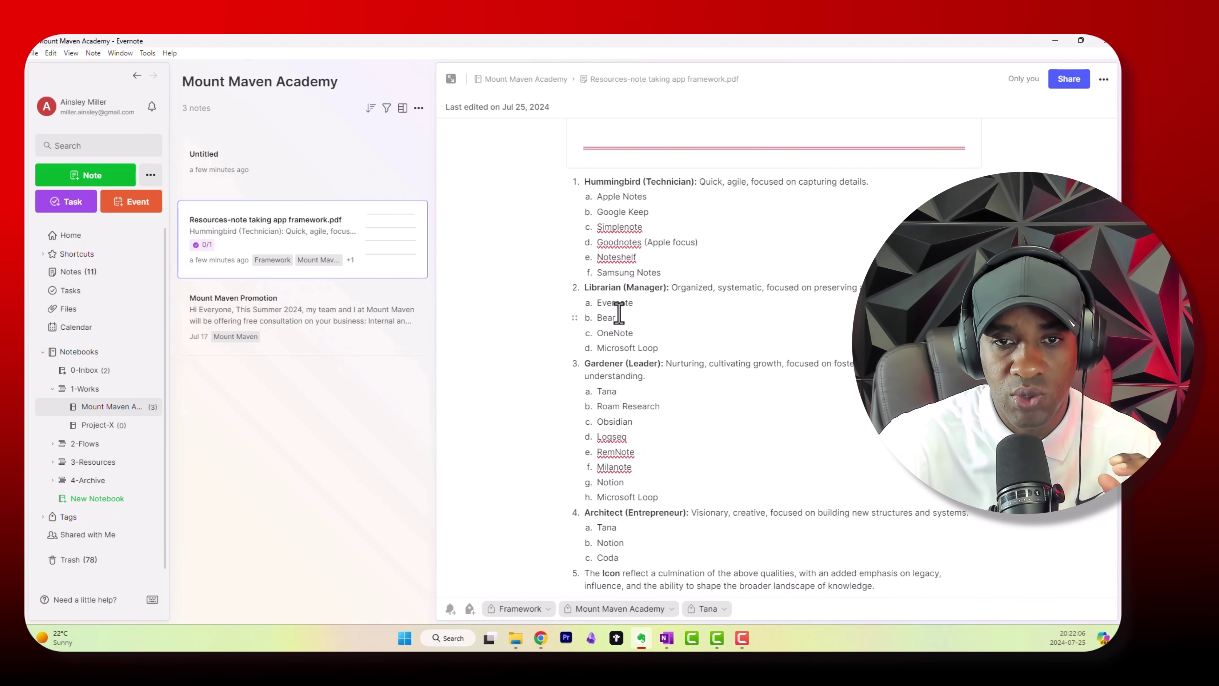
Highlight Evernote, OneNote and the word Manager in the Librarian category, and return to the "E13 - Evernote vs. OneNote" note
double_click(615, 303)
double_click(609, 333)
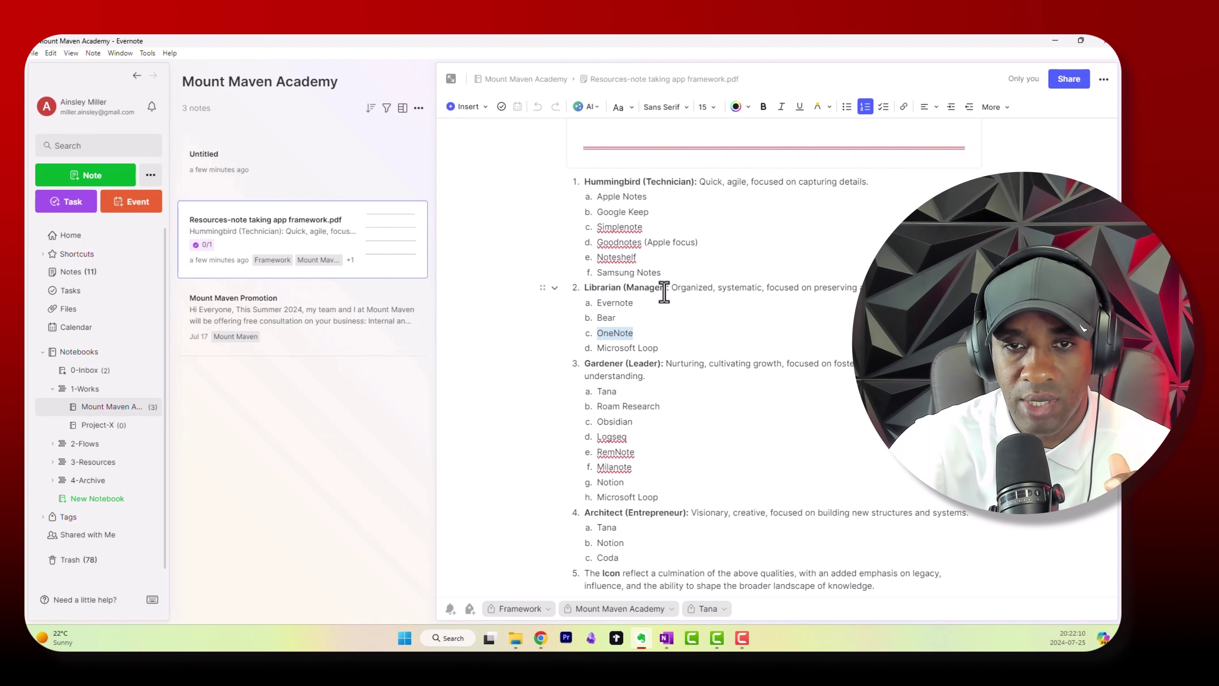
double_click(647, 287)
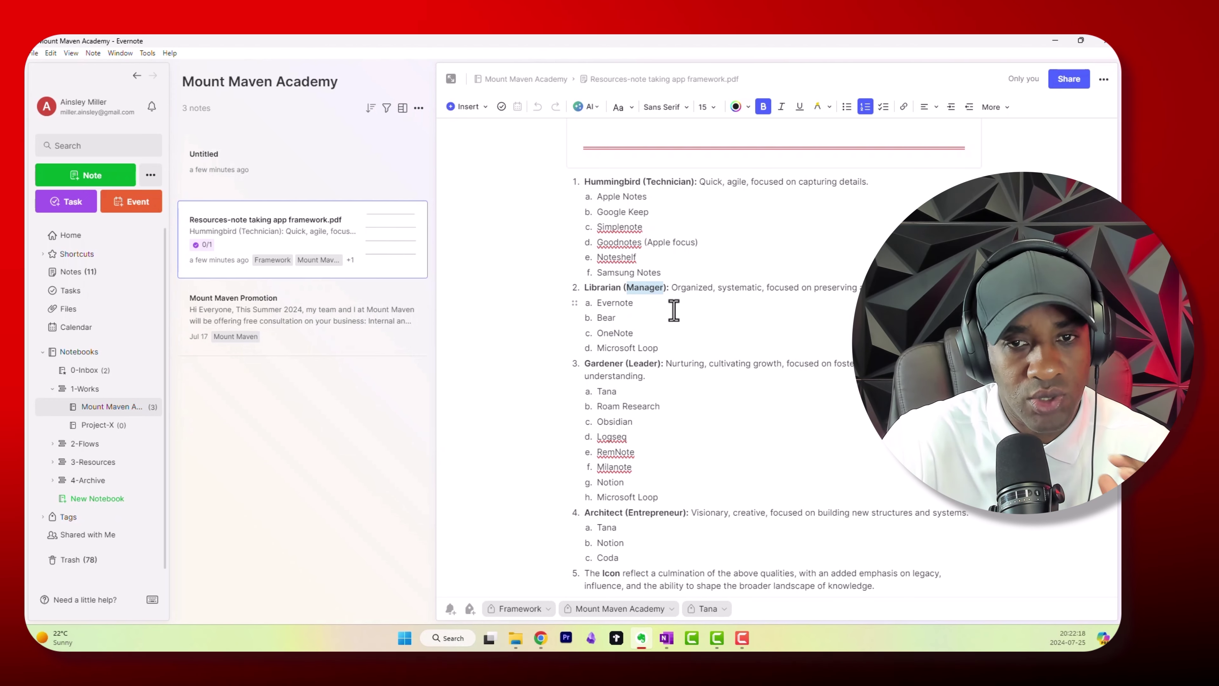
left_click(657, 315)
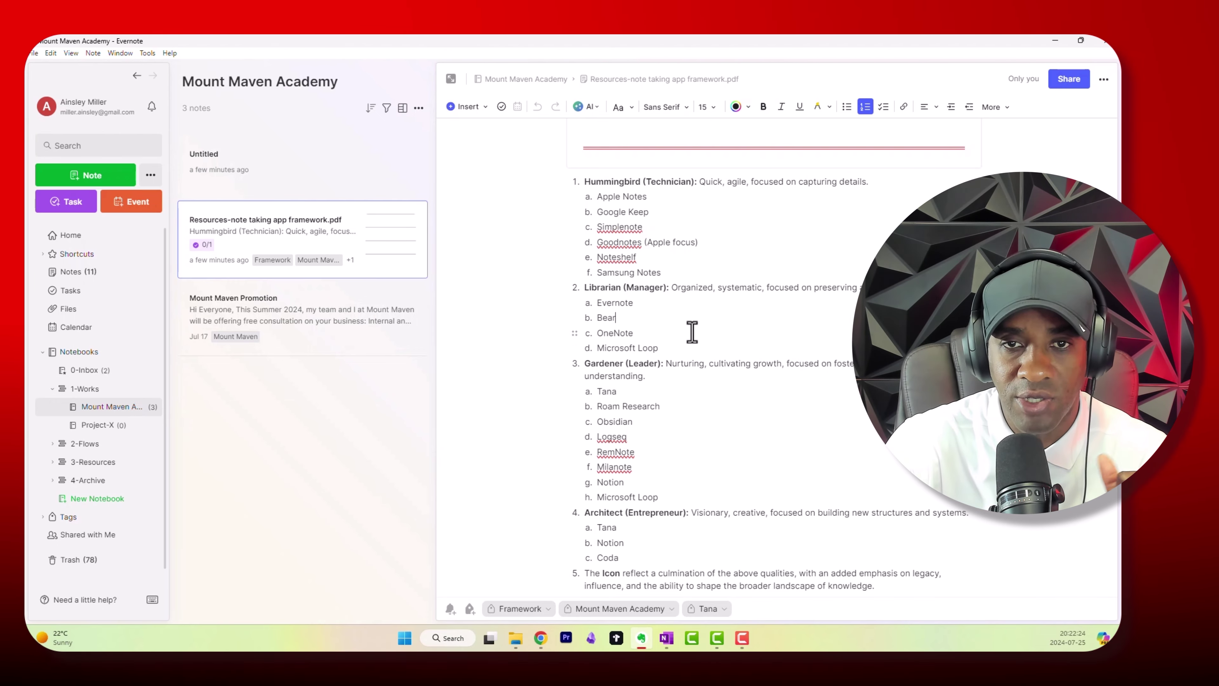
scroll(567, 359, "up", 10)
left_click(240, 173)
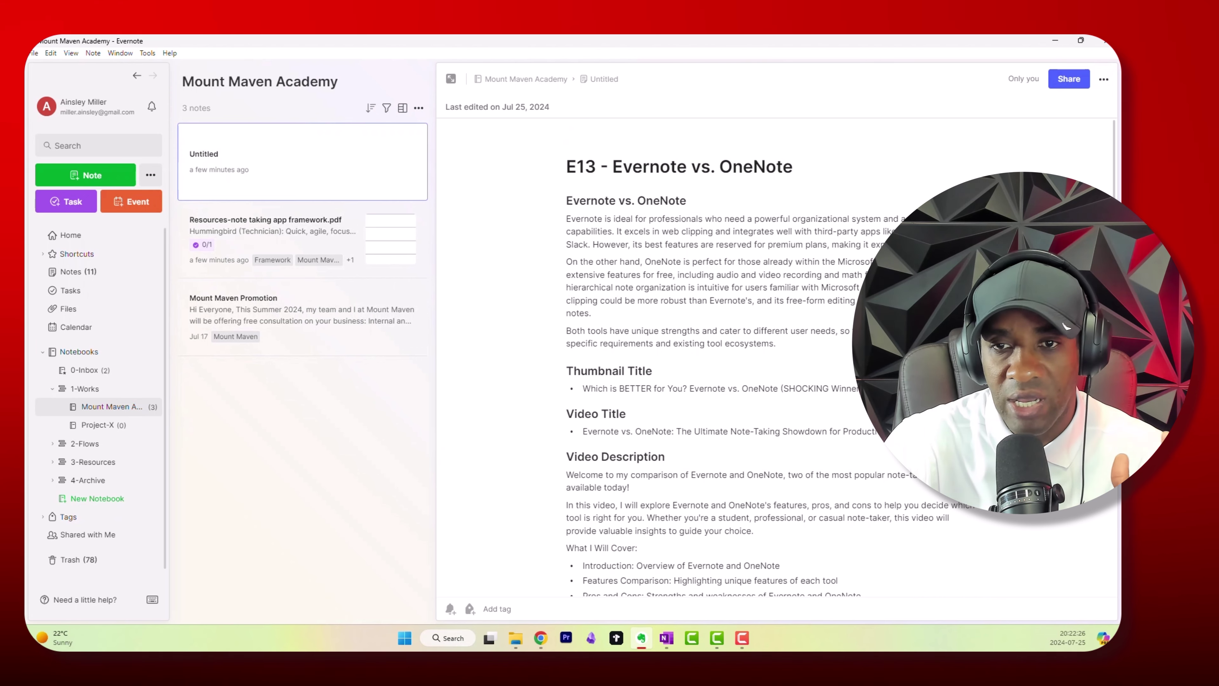